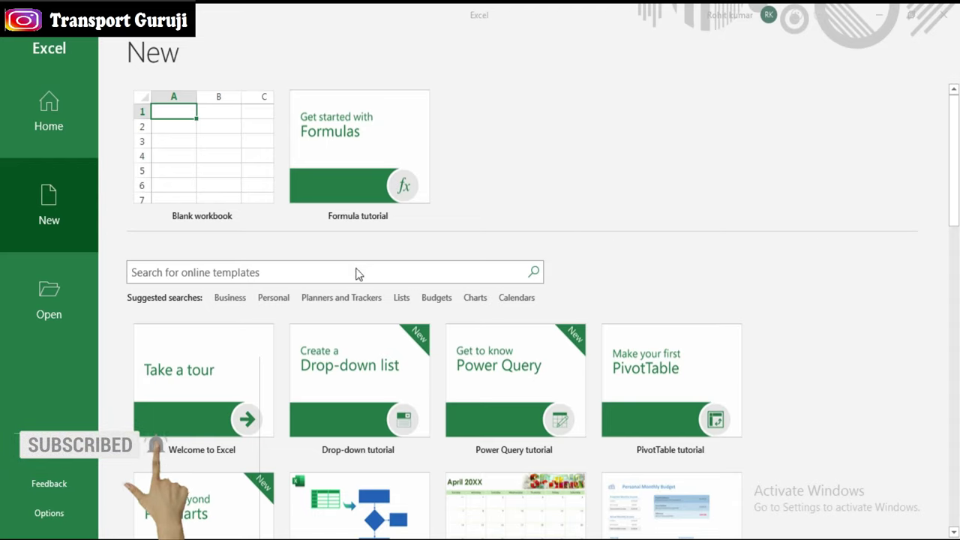
Browse online invoice templates, then create a blank workbook instead
{"action": "left_click", "coordinate": [335, 270]}
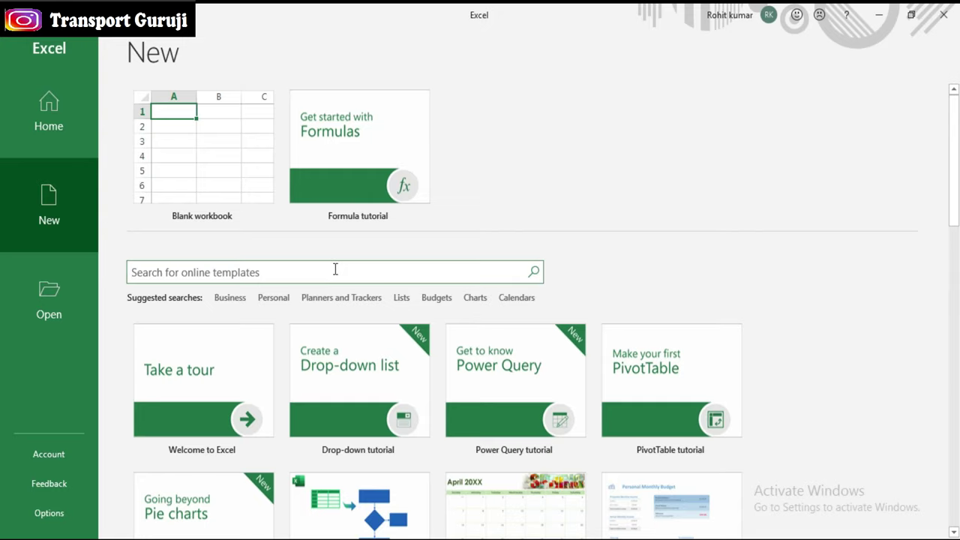
{"action": "type", "text": "inoi"}
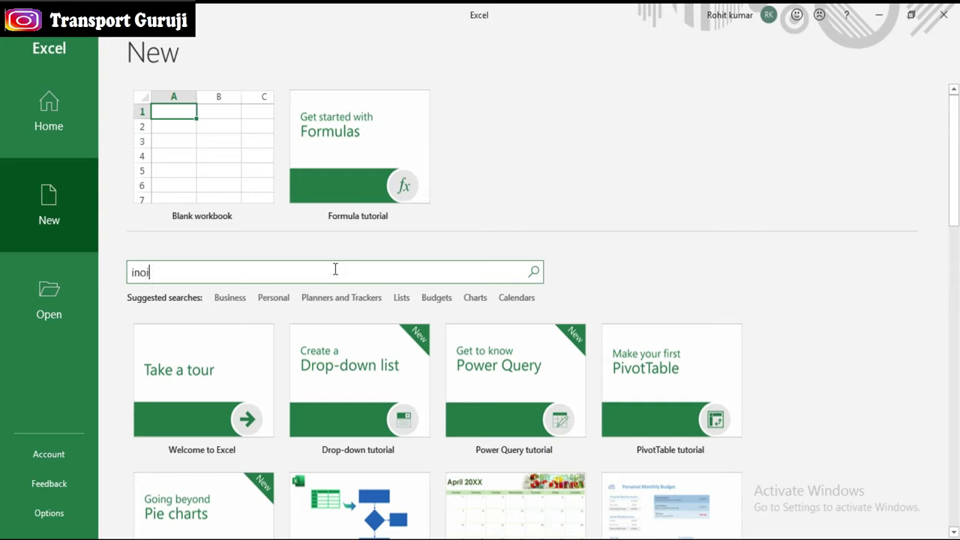
{"action": "type", "text": "ce"}
{"action": "type", "text": "v"}
{"action": "left_click", "coordinate": [534, 271]}
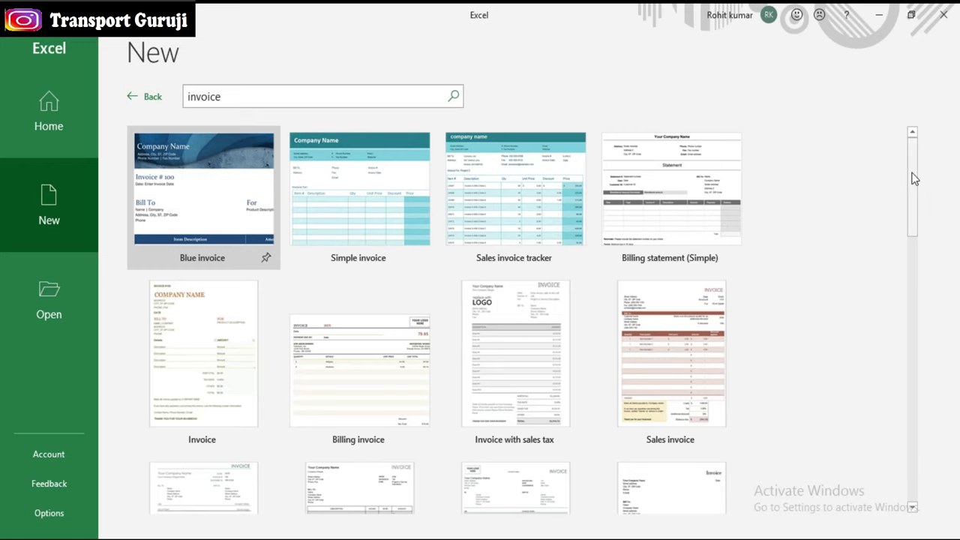
{"action": "left_click_drag", "start_coordinate": [911, 177], "coordinate": [914, 457]}
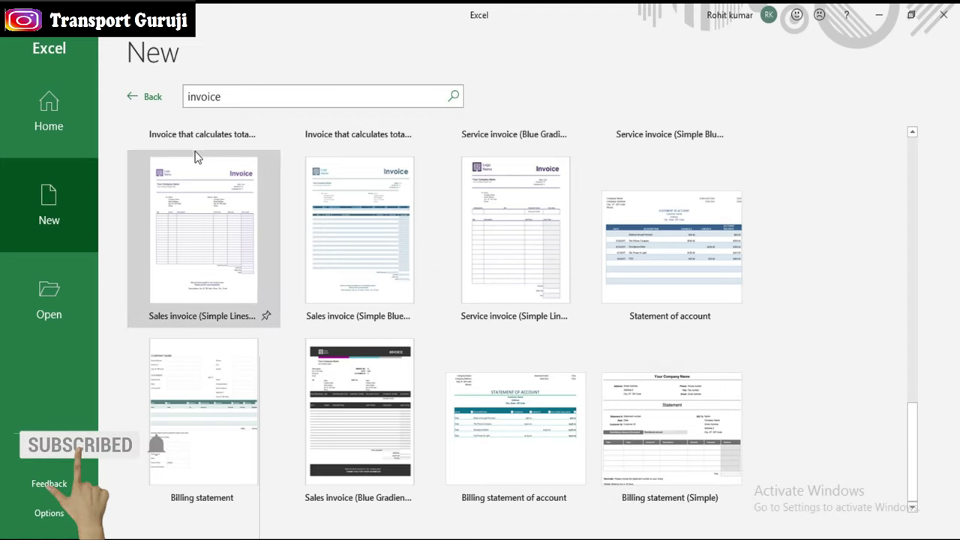
{"action": "left_click", "coordinate": [147, 96]}
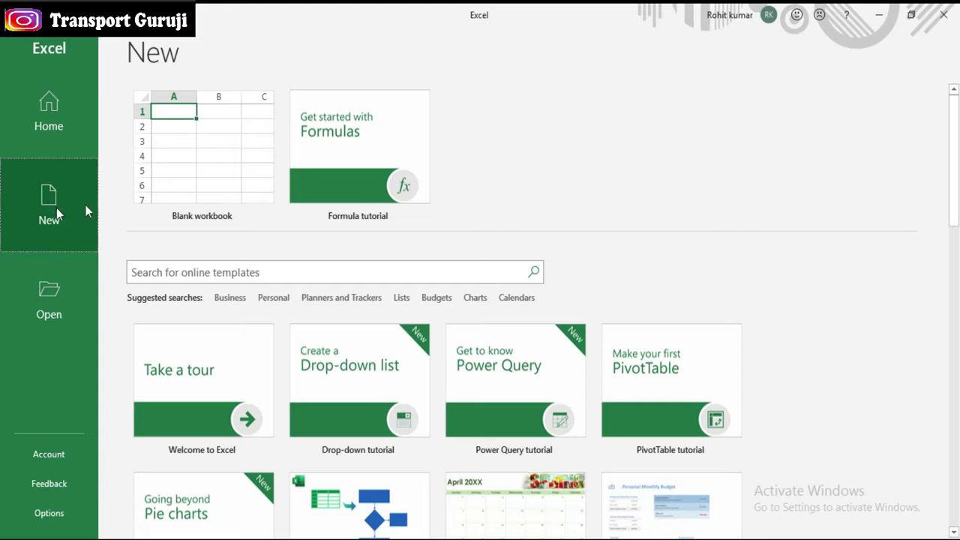
{"action": "left_click", "coordinate": [237, 171]}
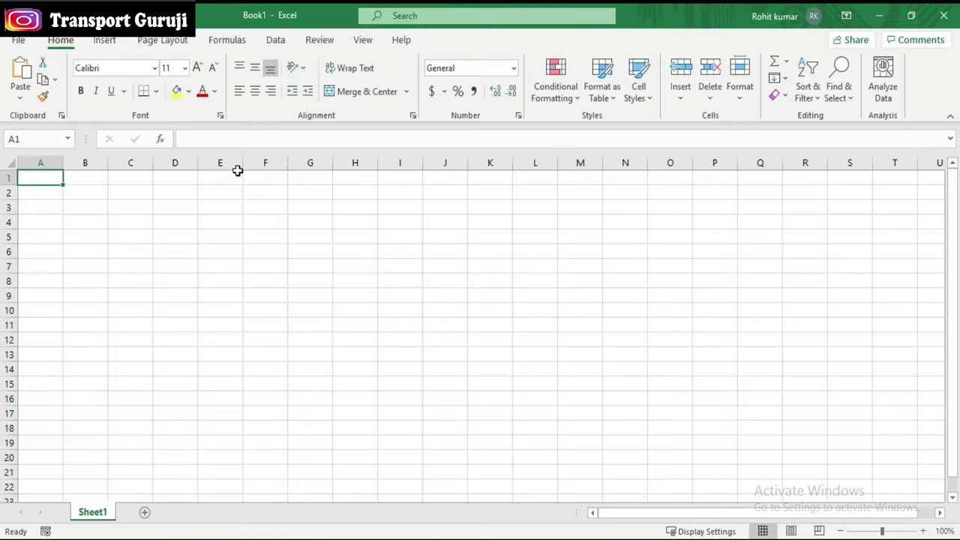
Collapse the ribbon and narrow every column of the sheet to a small square width
{"action": "left_click", "coordinate": [950, 117]}
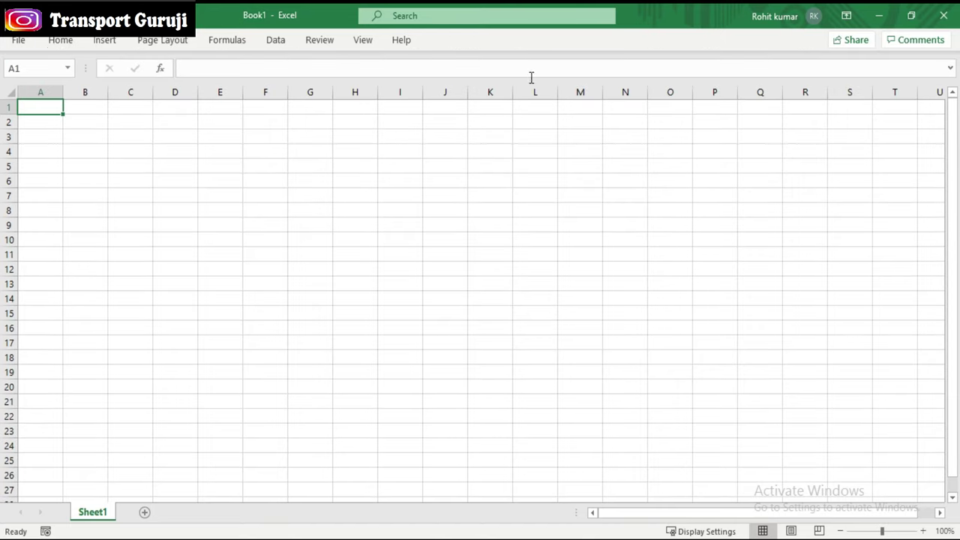
{"action": "left_click", "coordinate": [48, 108]}
{"action": "left_click_drag", "start_coordinate": [48, 108], "coordinate": [546, 103]}
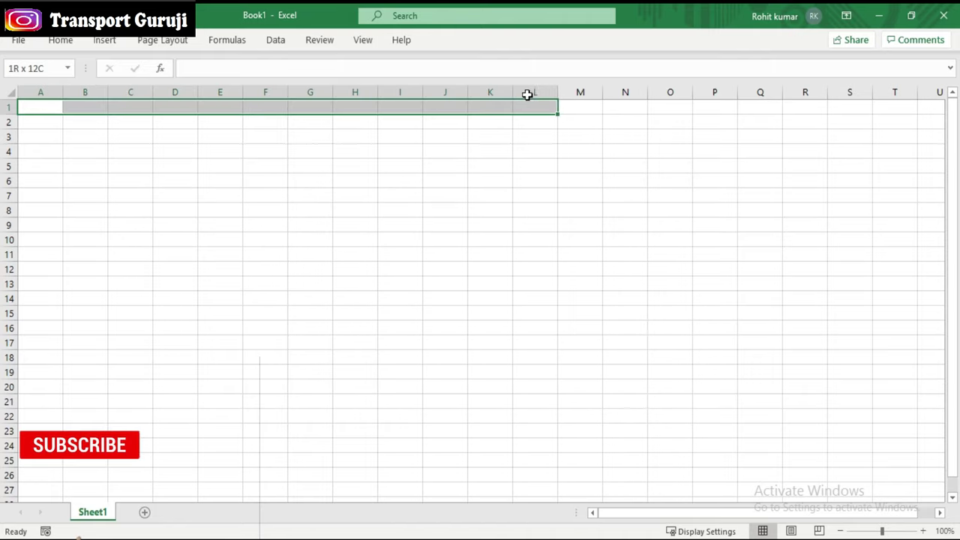
{"action": "left_click", "coordinate": [9, 93]}
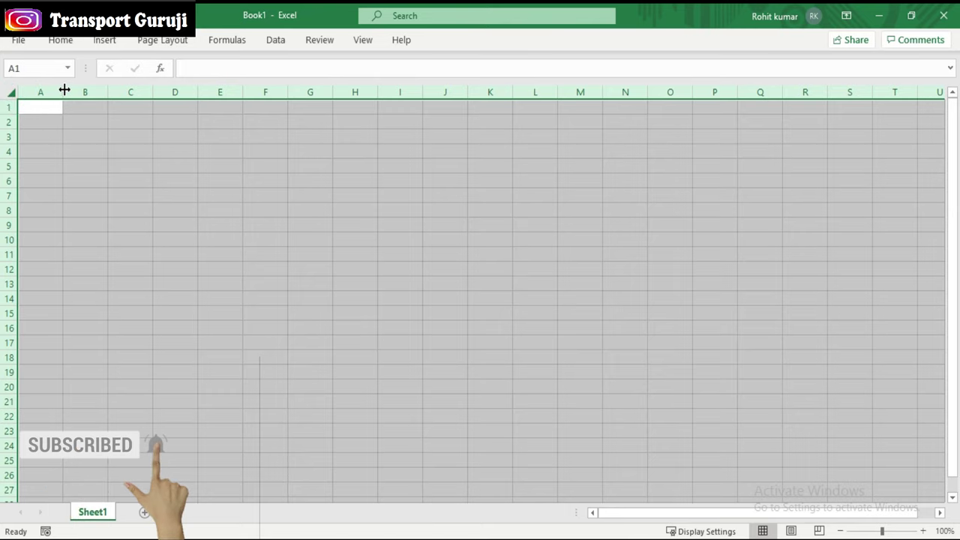
{"action": "mouse_move", "coordinate": [63, 92]}
{"action": "left_mouse_down"}
{"action": "mouse_move", "coordinate": [27, 93]}
{"action": "mouse_move", "coordinate": [11, 109]}
{"action": "left_mouse_up"}
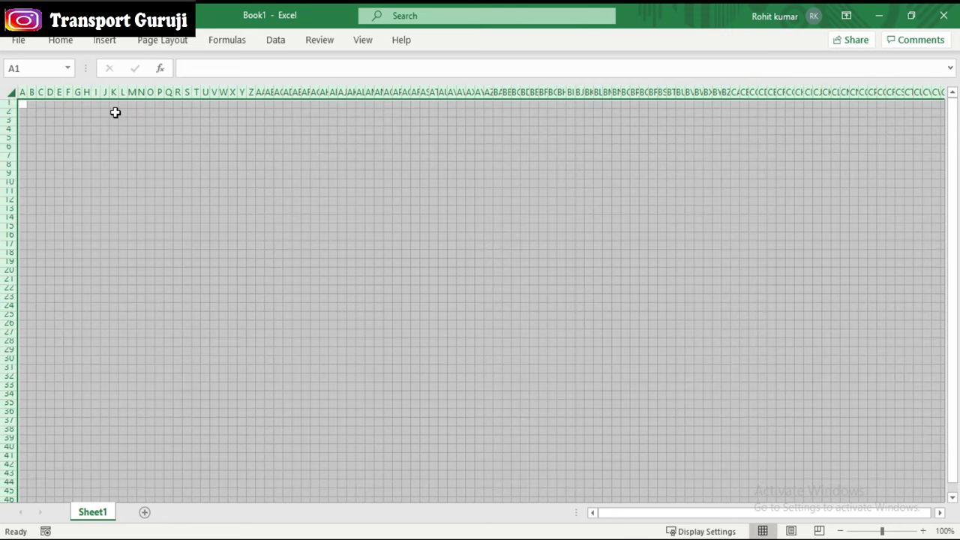
Select a title block starting at A1 spanning rows 1–3 across the top columns
{"action": "left_click", "coordinate": [23, 104]}
{"action": "key", "text": "shift+Down"}
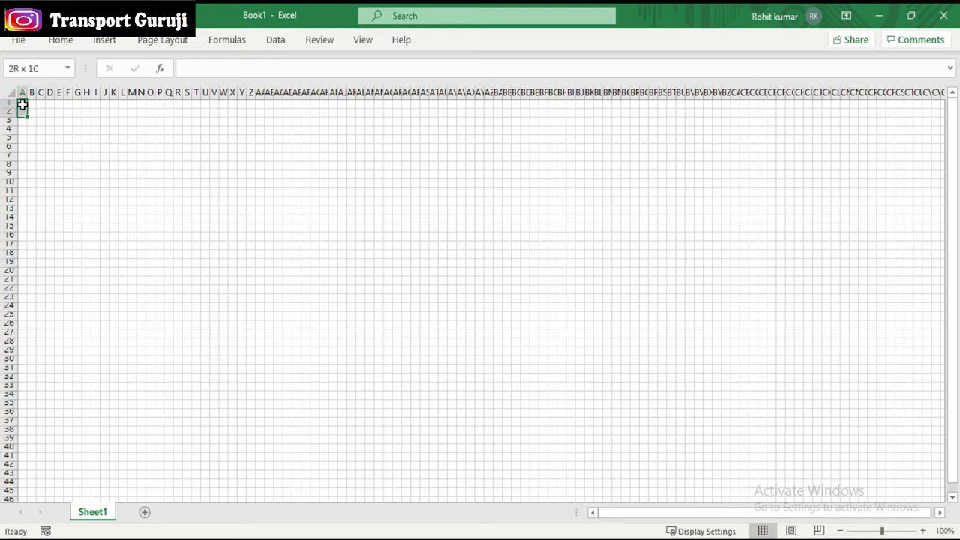
{"action": "key", "text": "shift+Down"}
{"action": "key", "text": "shift+Right"}
{"action": "key", "text": "shift+Right"}
{"action": "key", "text": "shift+Right"}
{"action": "key", "text": "shift+Right"}
{"action": "key", "text": "shift+Right"}
{"action": "key", "text": "shift+Right"}
{"action": "key", "text": "shift+Right"}
{"action": "key", "text": "shift+Right"}
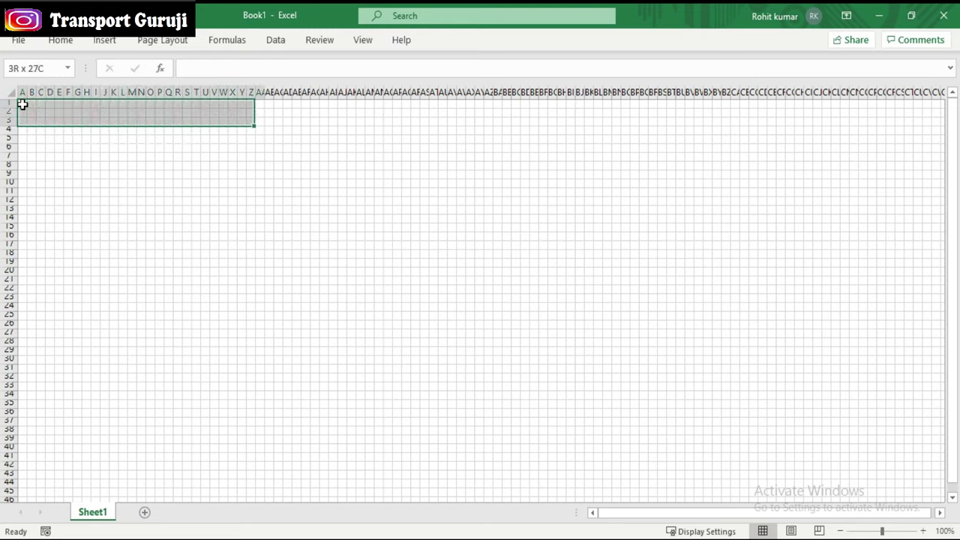
{"action": "key", "text": "shift+Right"}
{"action": "key", "text": "shift+Right"}
{"action": "key", "text": "shift+Right"}
{"action": "key", "text": "shift+Right"}
{"action": "key", "text": "shift+Right"}
{"action": "key", "text": "shift+Right"}
{"action": "key", "text": "shift+Right"}
{"action": "key", "text": "shift+Right"}
{"action": "key", "text": "shift+Right"}
{"action": "key", "text": "shift+Right"}
{"action": "key", "text": "shift+Right"}
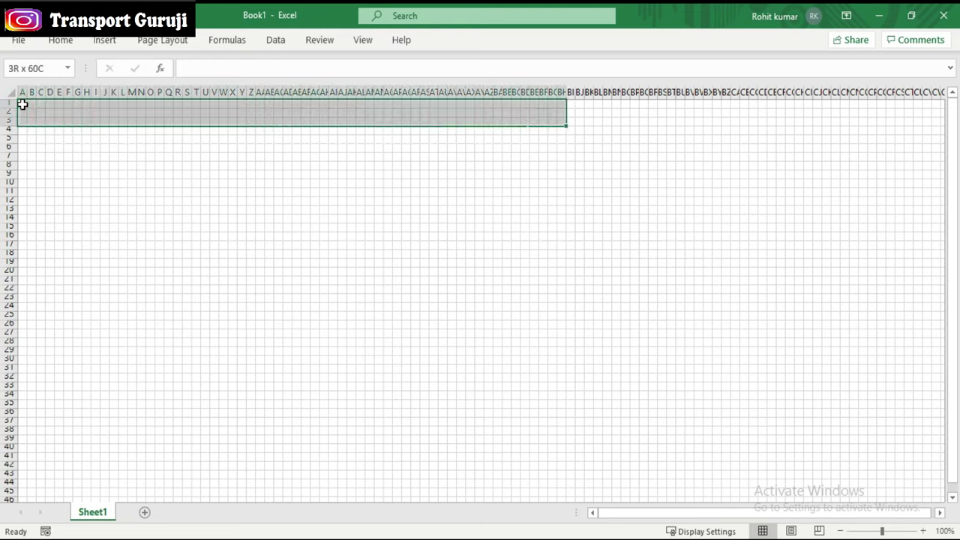
{"action": "key", "text": "shift+Right"}
{"action": "key", "text": "shift+Right"}
{"action": "key", "text": "shift+Left"}
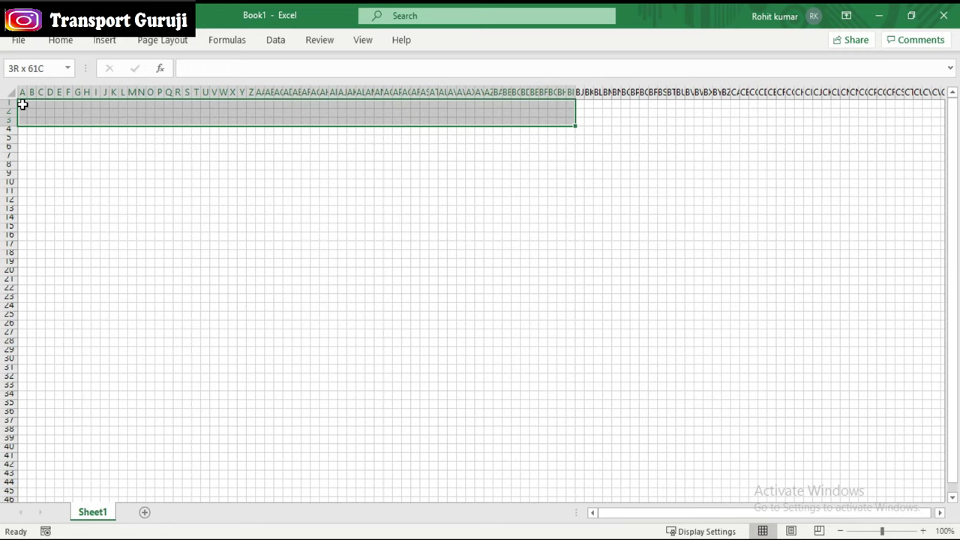
{"action": "key", "text": "shift+Left"}
{"action": "key", "text": "shift+Left"}
{"action": "key", "text": "shift+Left"}
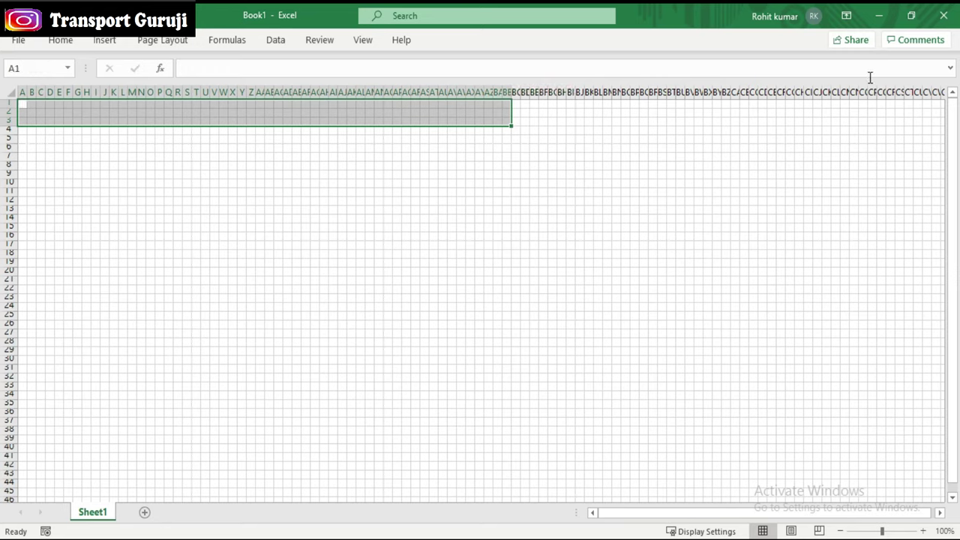
Merge and centre the selected block and enter the title 'RK Transport'
{"action": "left_click", "coordinate": [59, 41]}
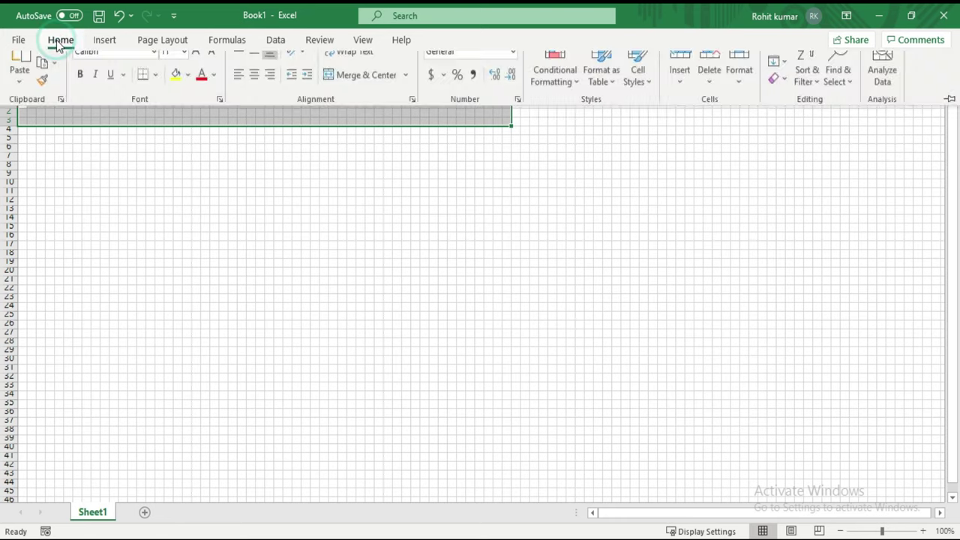
{"action": "left_click", "coordinate": [357, 92]}
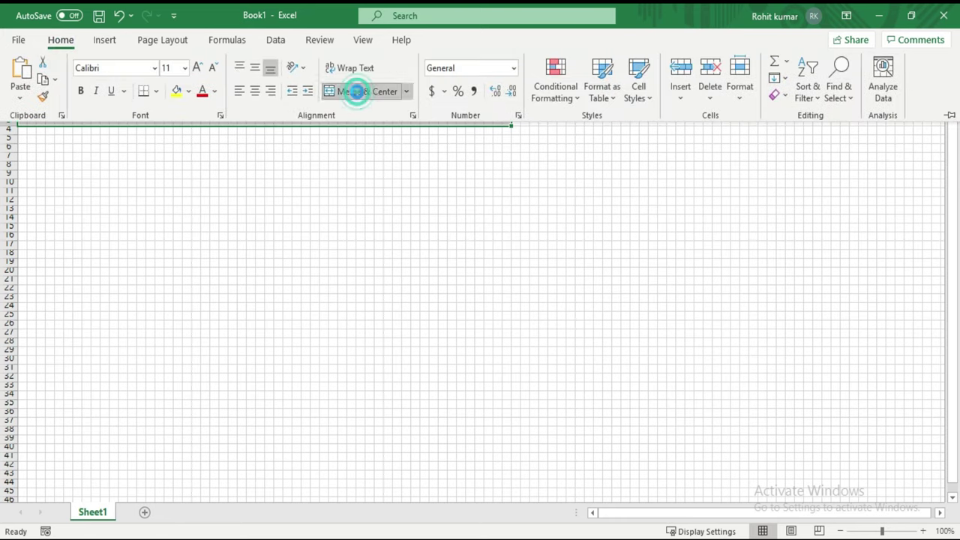
{"action": "left_click", "coordinate": [275, 135]}
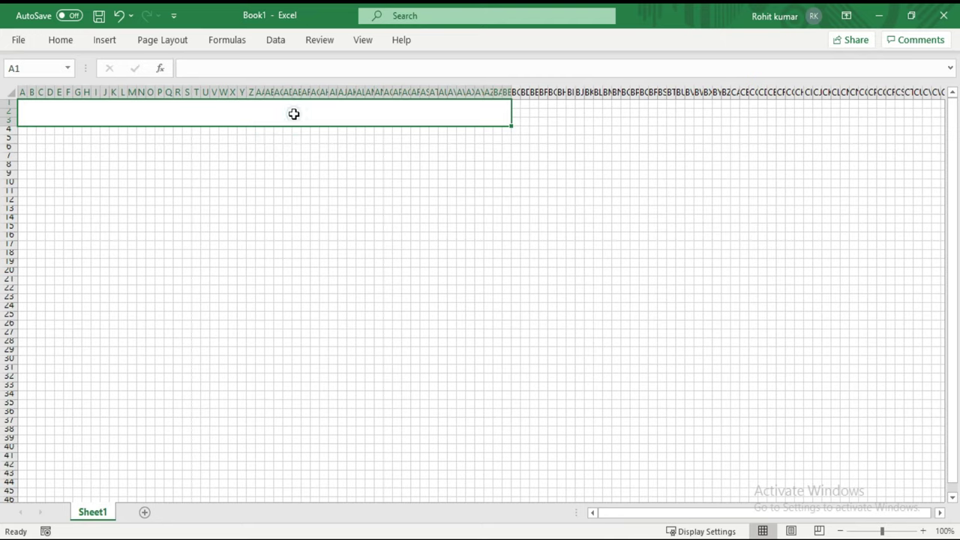
{"action": "type", "text": "RK T"}
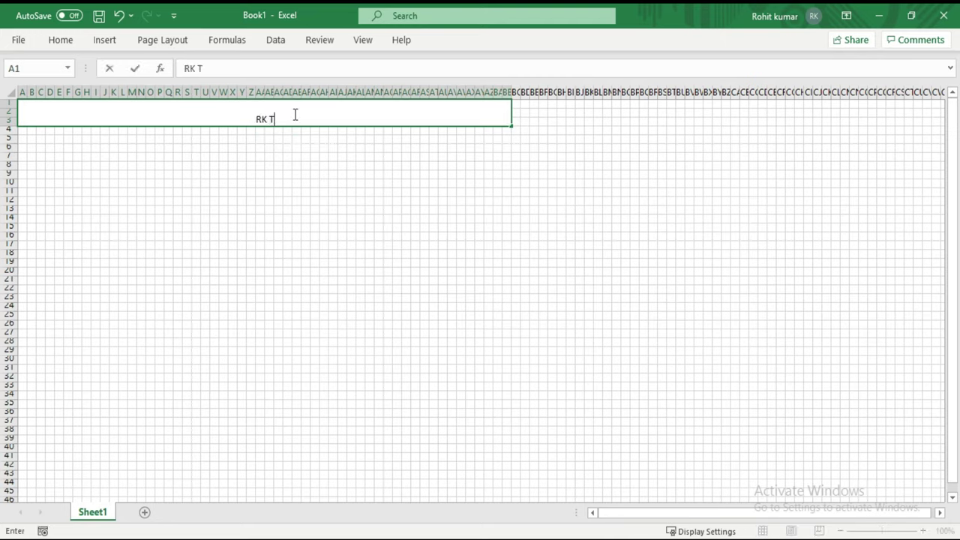
{"action": "type", "text": "R"}
{"action": "key", "text": "BackSpace"}
{"action": "type", "text": "ransport"}
Pin the ribbon and set the title font to Times New Roman, size 14
{"action": "left_click_drag", "start_coordinate": [294, 118], "coordinate": [123, 71]}
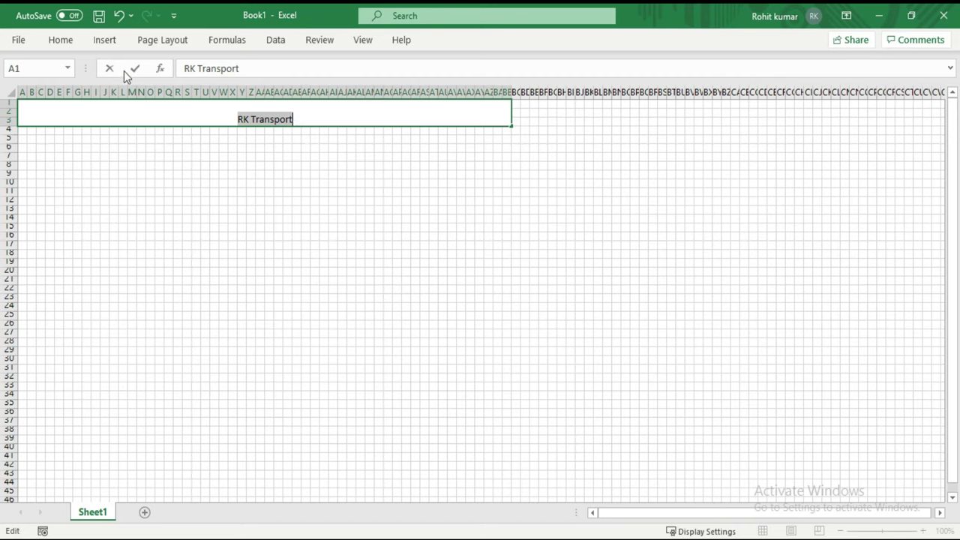
{"action": "left_click", "coordinate": [61, 41]}
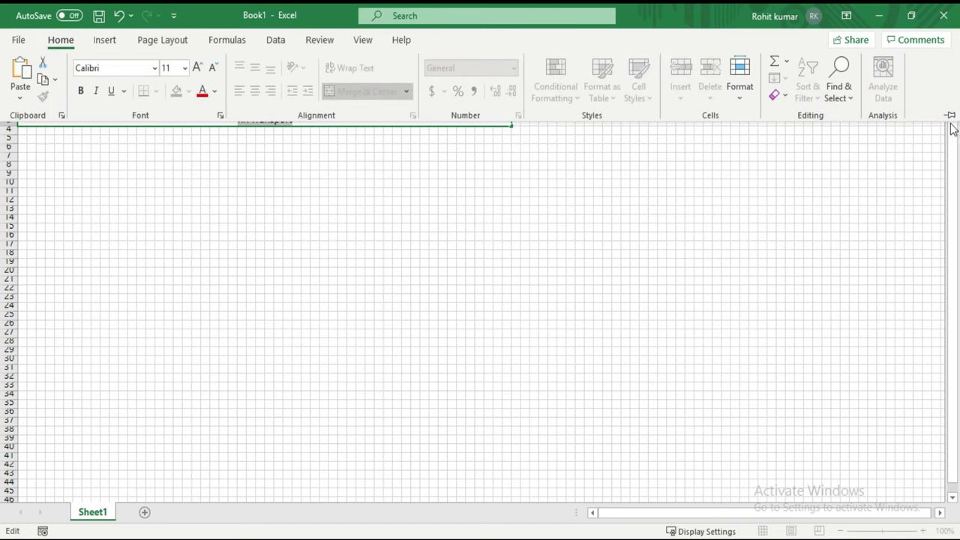
{"action": "left_click", "coordinate": [950, 115]}
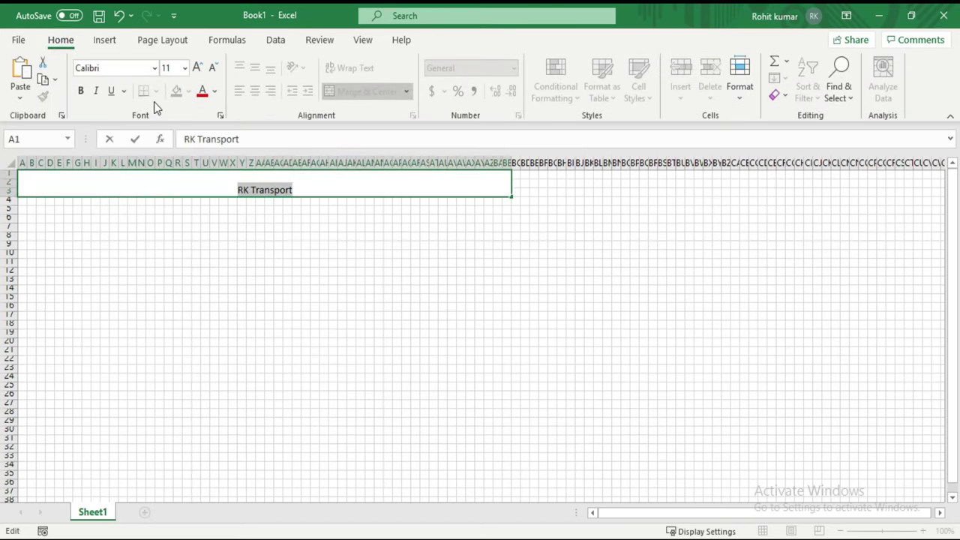
{"action": "left_click", "coordinate": [127, 67]}
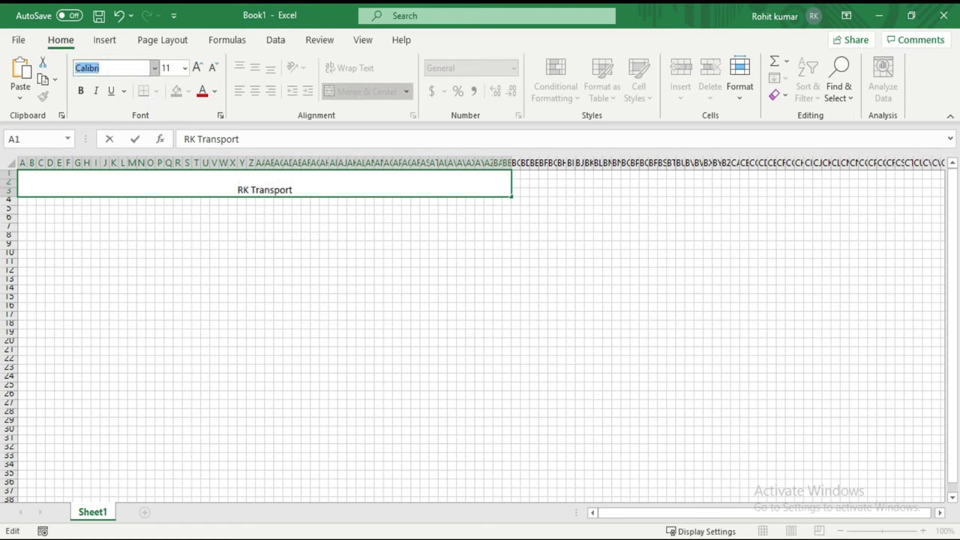
{"action": "type", "text": "Times New Roman"}
{"action": "key", "text": "Return"}
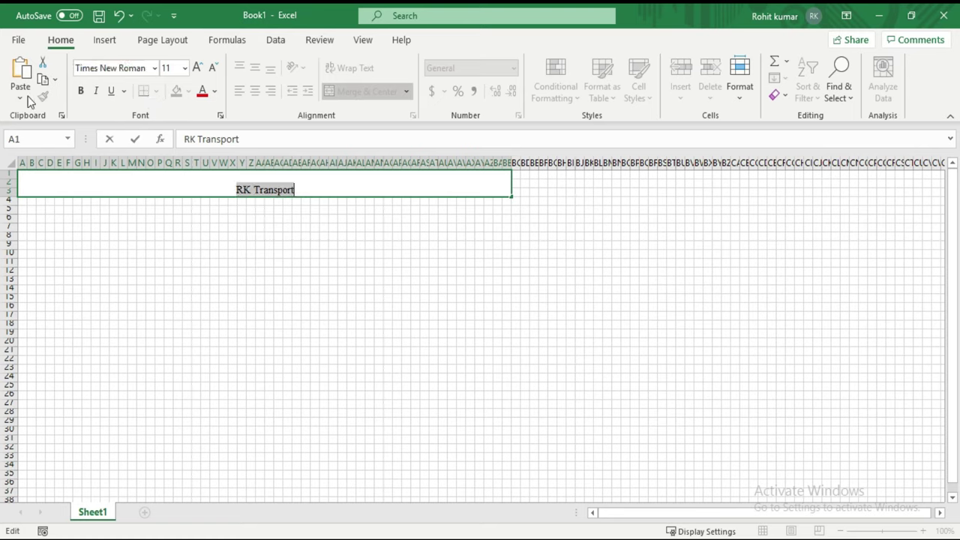
{"action": "left_click", "coordinate": [171, 66]}
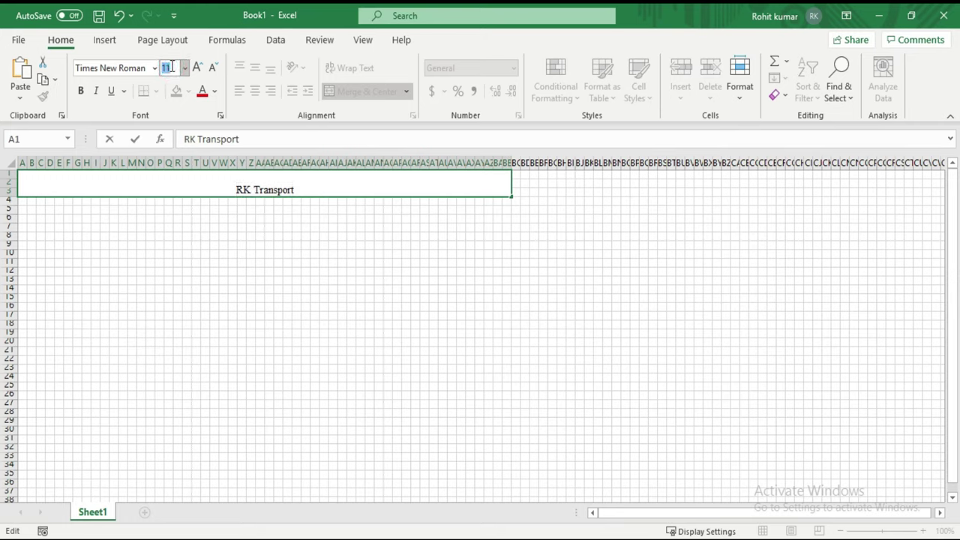
{"action": "type", "text": "14"}
{"action": "key", "text": "Return"}
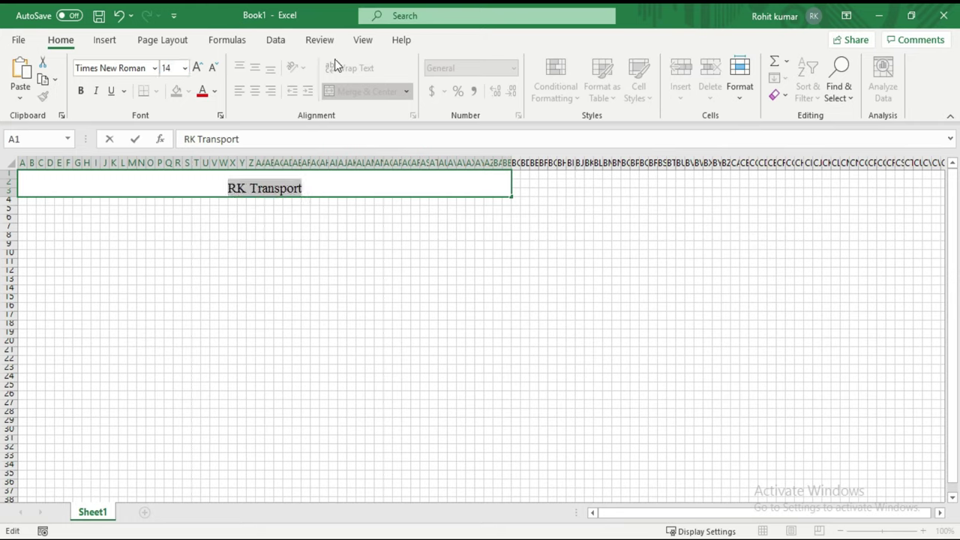
Make the RK Transport title bold and centre it vertically in the merged cell
{"action": "left_click", "coordinate": [315, 253]}
{"action": "left_click", "coordinate": [311, 186]}
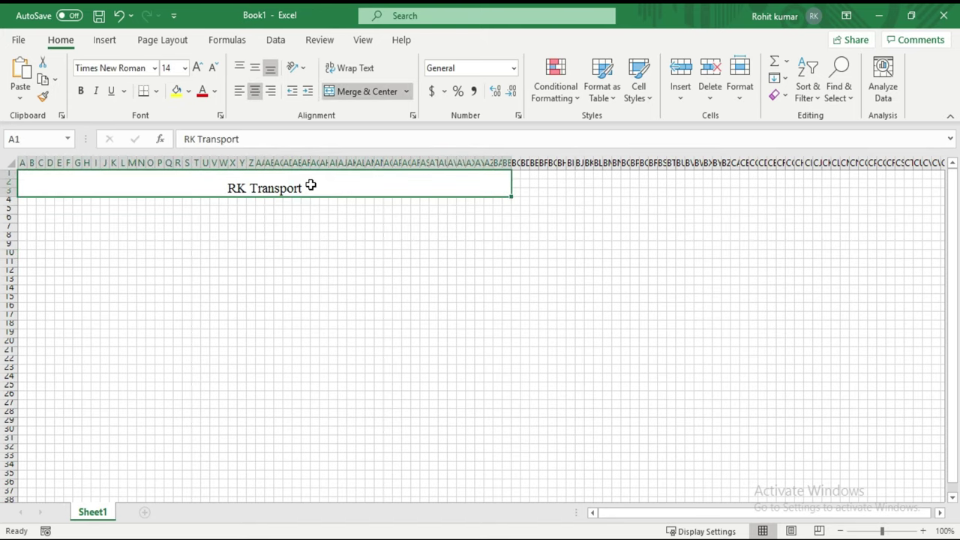
{"action": "key", "text": "ctrl+b"}
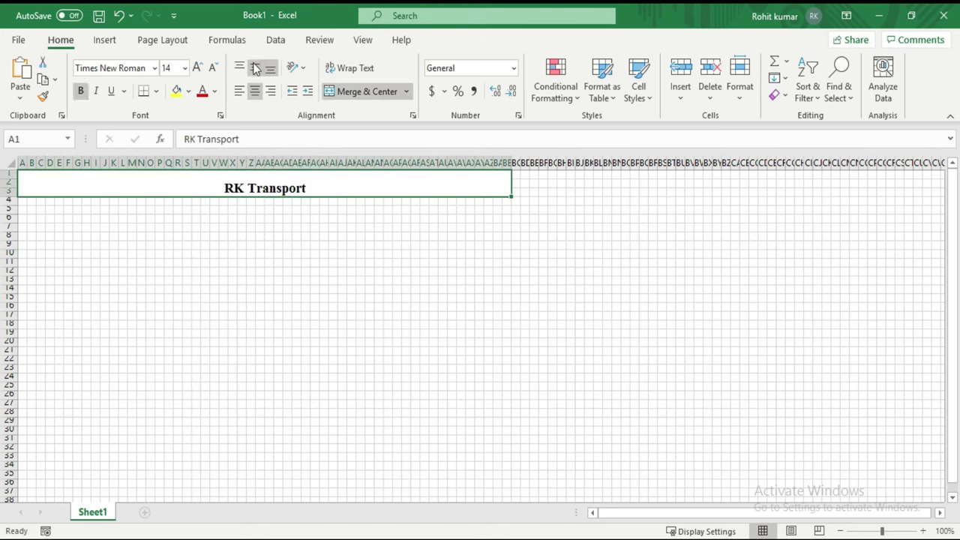
{"action": "left_click", "coordinate": [255, 69]}
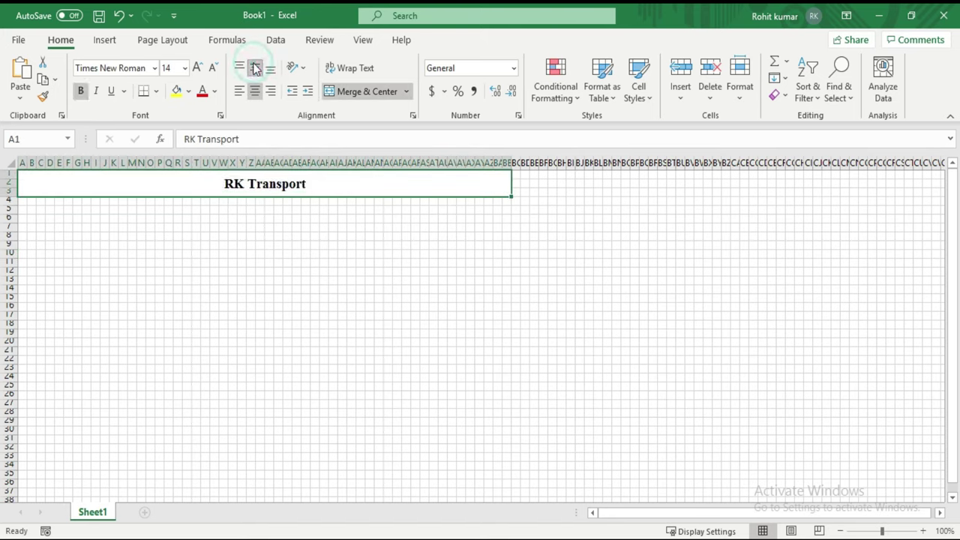
{"action": "left_click", "coordinate": [21, 203]}
{"action": "left_click", "coordinate": [27, 178]}
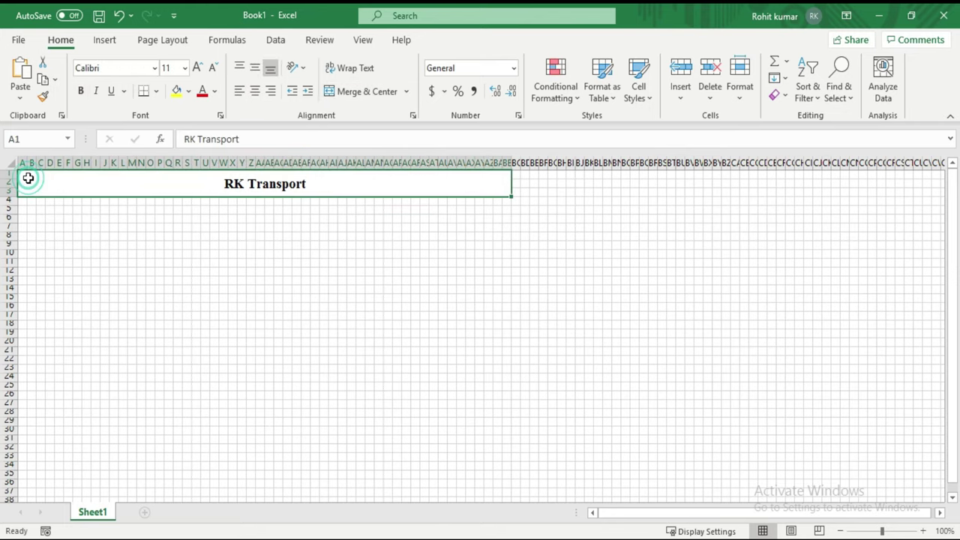
Merge and centre rows 3–4 from column A across to AX
{"action": "left_click", "coordinate": [366, 91]}
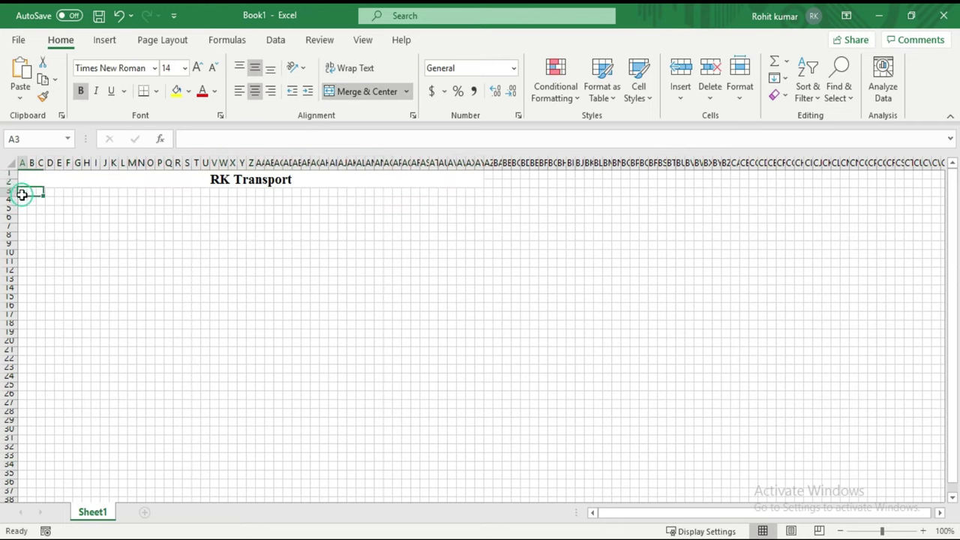
{"action": "left_click_drag", "start_coordinate": [22, 191], "coordinate": [22, 195]}
{"action": "key", "text": "shift+Right"}
{"action": "key", "text": "shift+Right"}
{"action": "key", "text": "shift+Right"}
{"action": "key", "text": "shift+Right"}
{"action": "key", "text": "shift+Right"}
{"action": "key", "text": "shift+Right"}
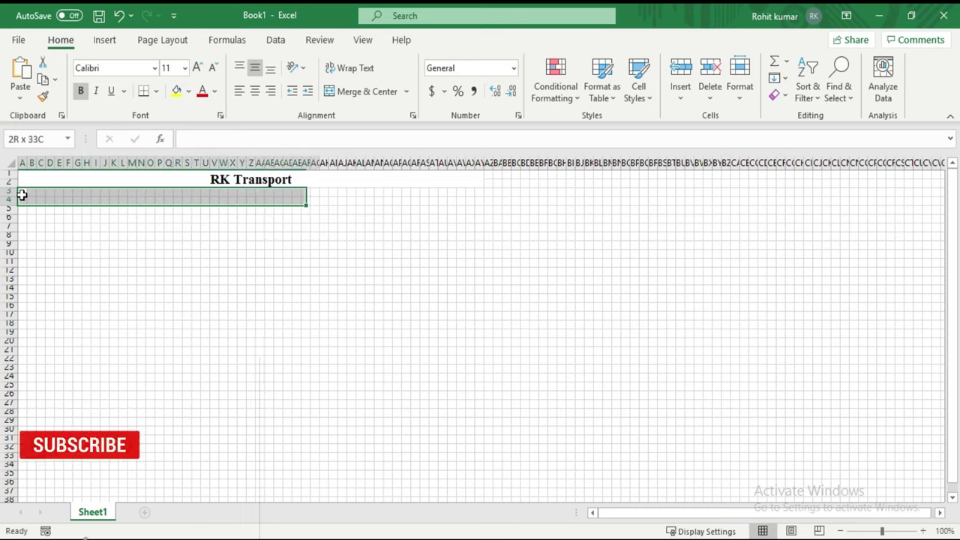
{"action": "key", "text": "shift+Right"}
{"action": "key", "text": "shift+Right"}
{"action": "key", "text": "shift+Right"}
{"action": "key", "text": "shift+Right"}
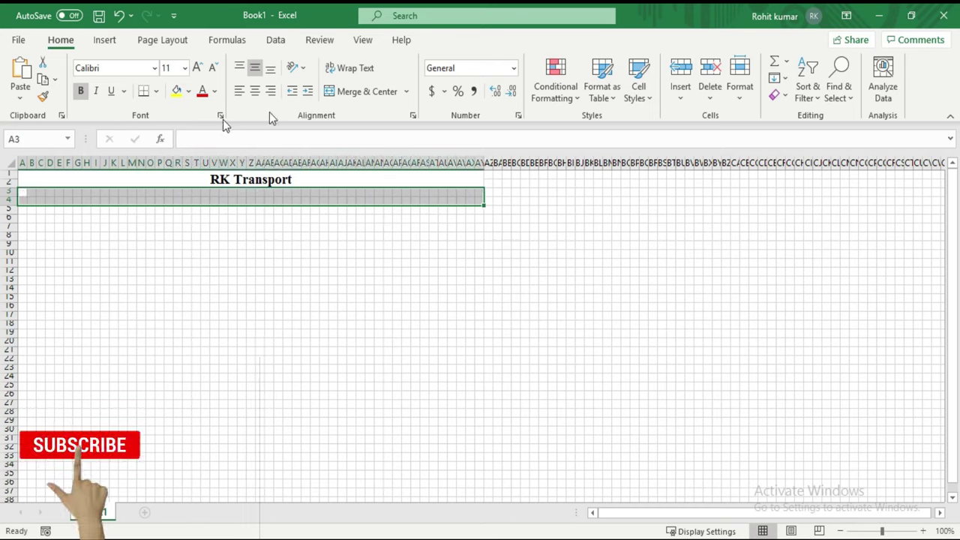
{"action": "left_click", "coordinate": [347, 91]}
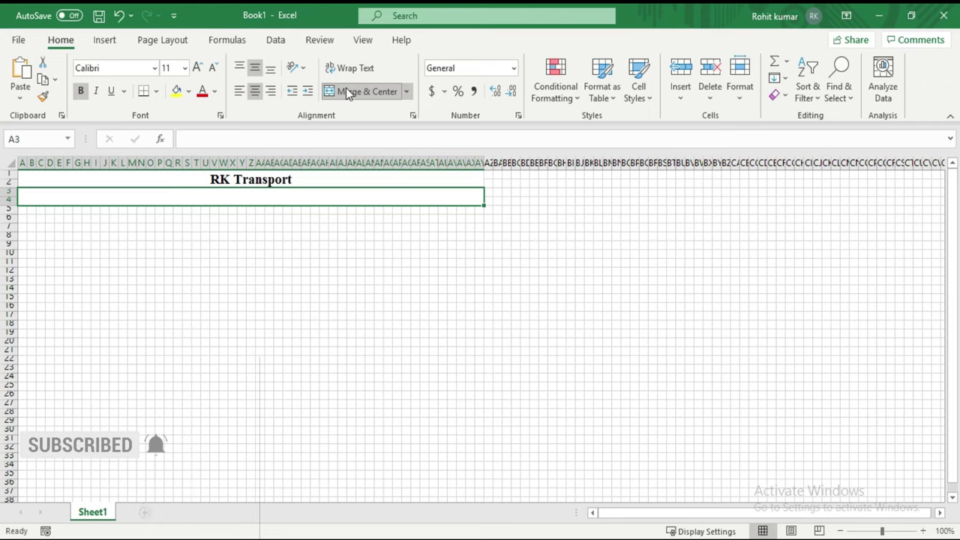
Enter the company's address, mobile number and PAN number in the merged band
{"action": "type", "text": "Add"}
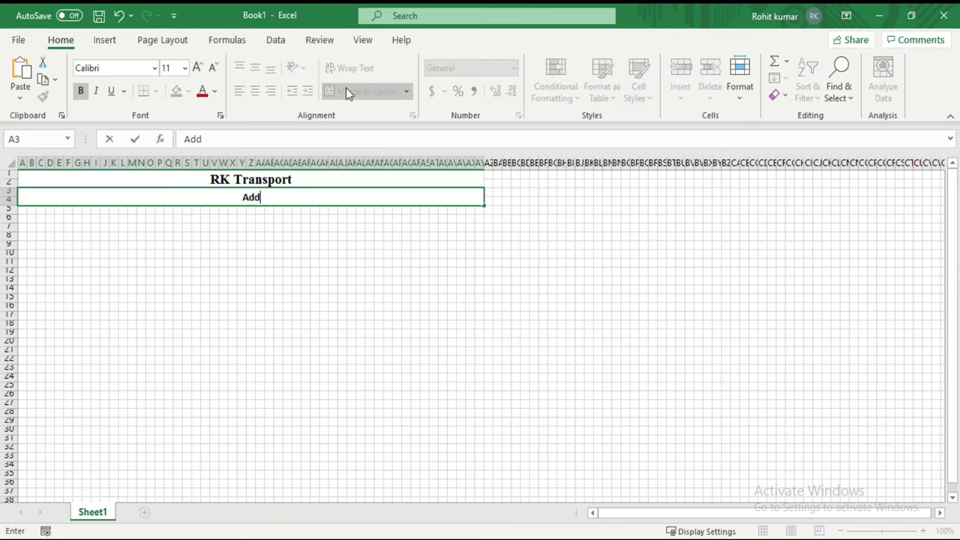
{"action": "type", "text": "re"}
{"action": "key", "text": "BackSpace"}
{"action": "key", "text": "BackSpace"}
{"action": "type", "text": "."}
{"action": "type", "text": ":"}
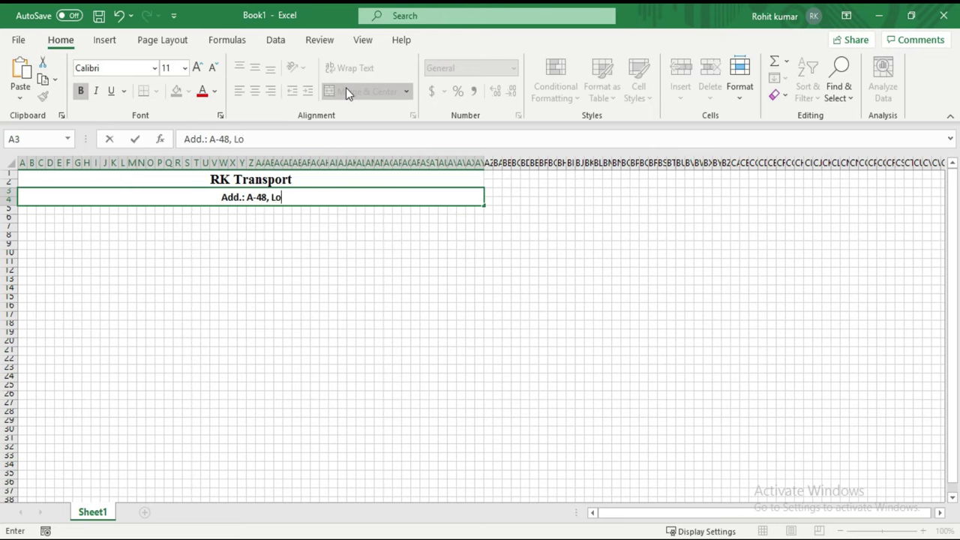
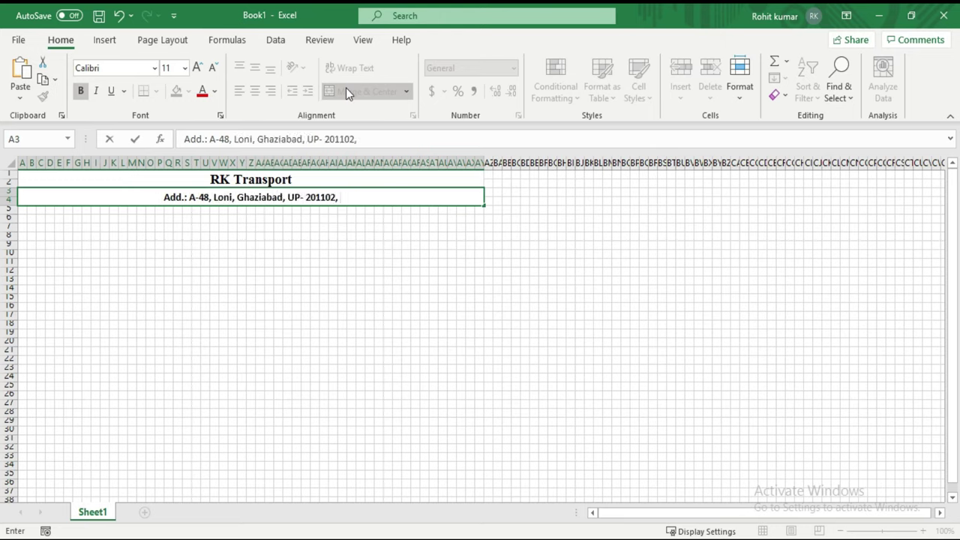
{"action": "type", "text": "mO"}
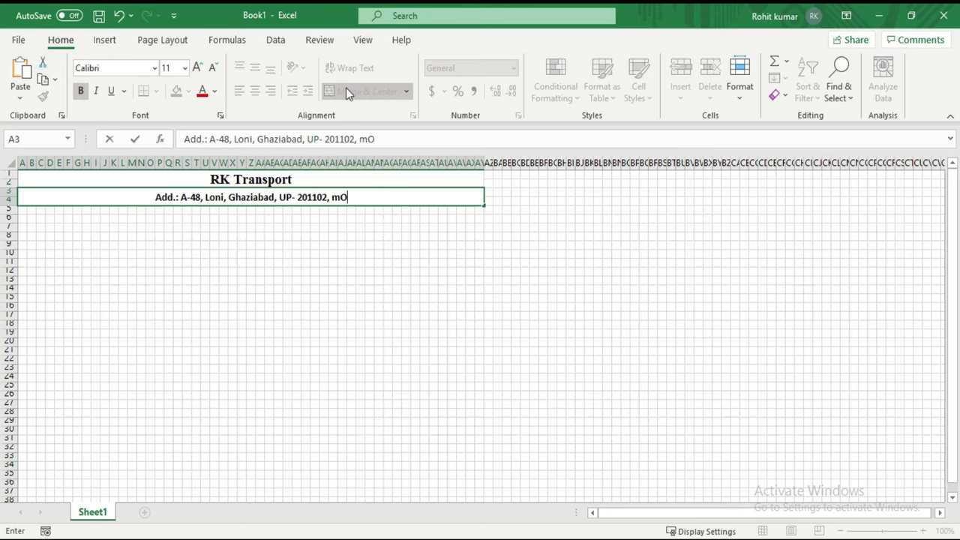
{"action": "type", "text": "B."}
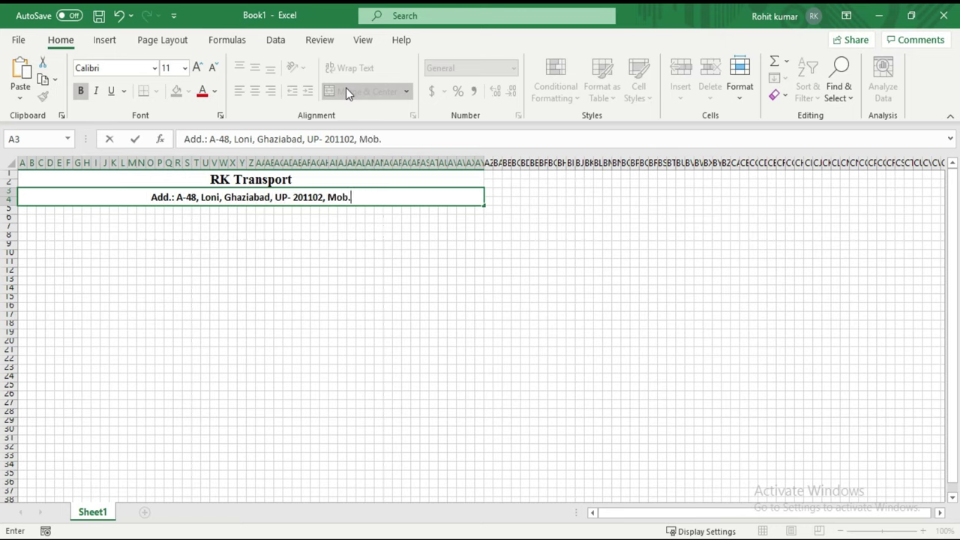
{"action": "type", "text": ": +91"}
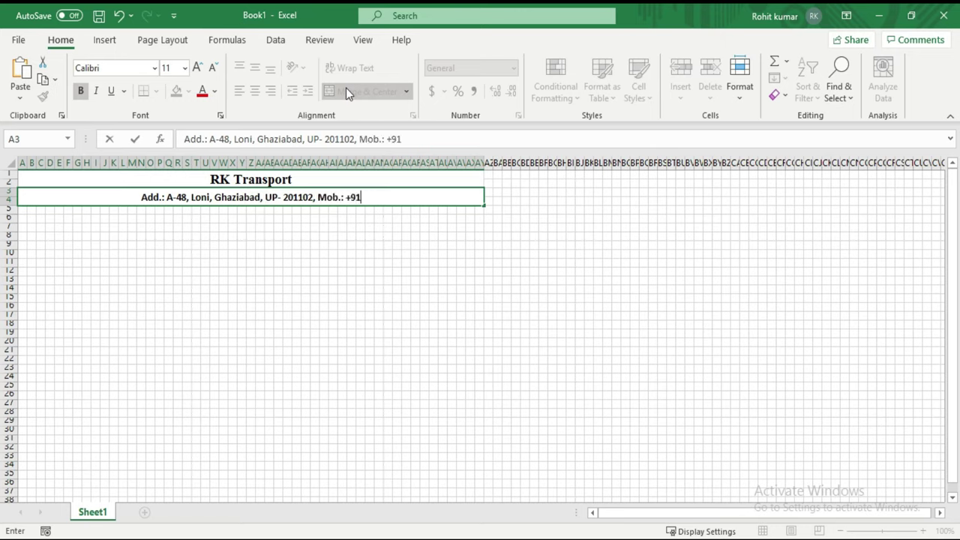
{"action": "type", "text": "-"}
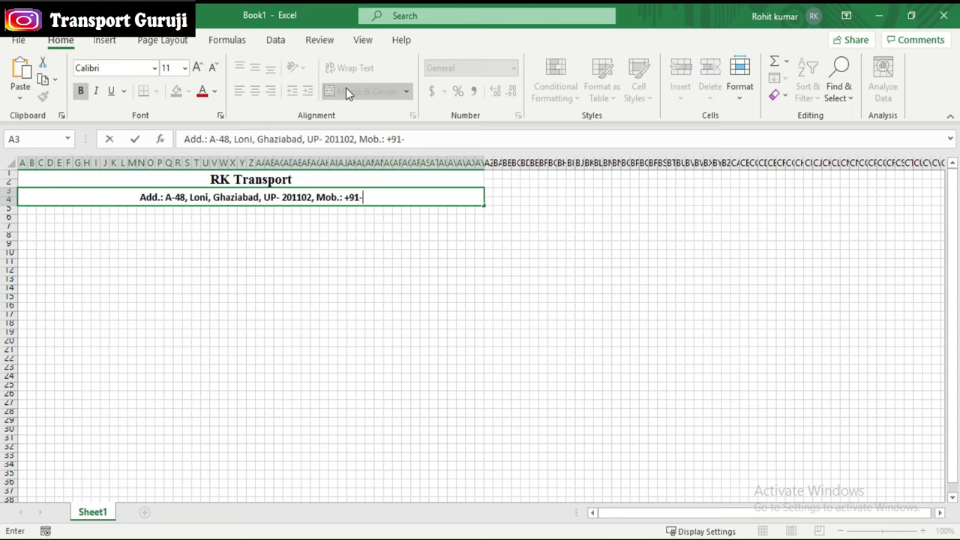
{"action": "type", "text": "123456"}
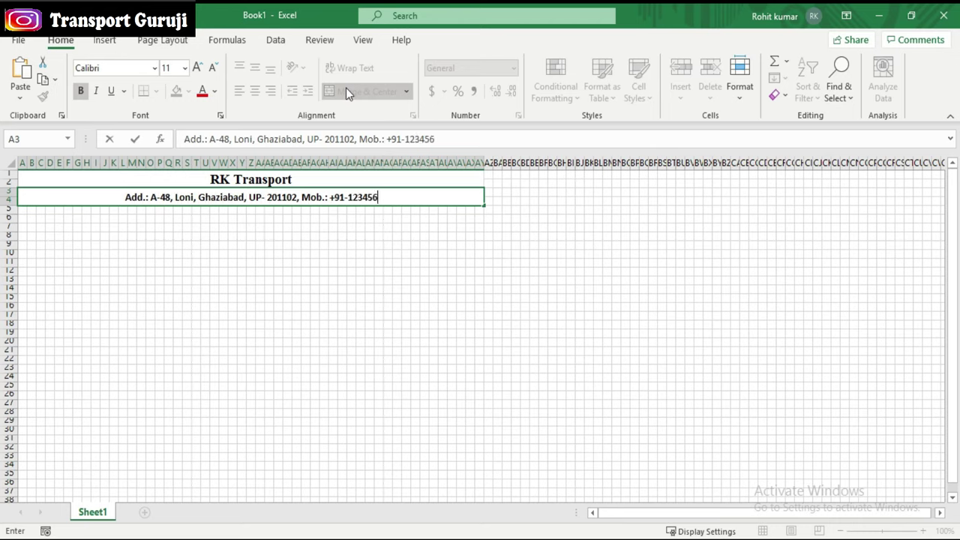
{"action": "type", "text": "78990"}
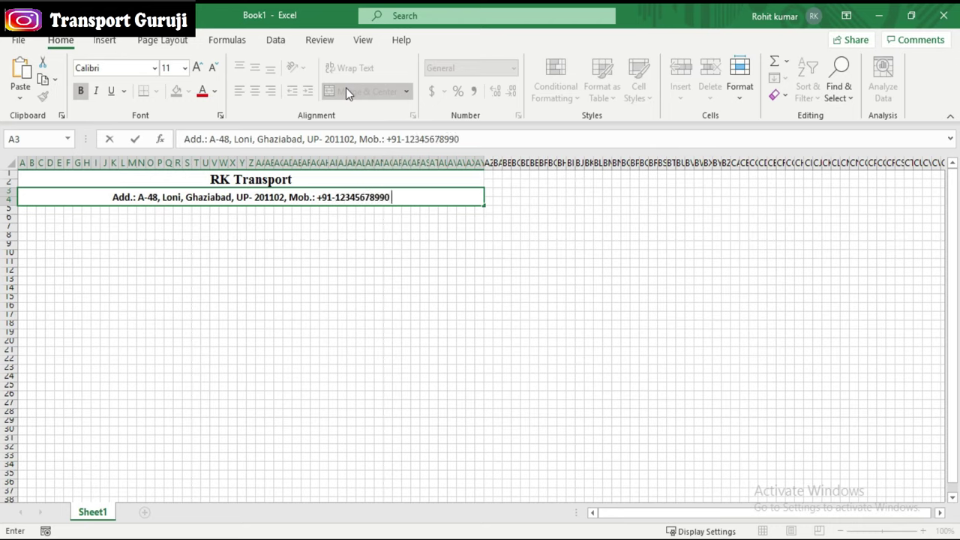
{"action": "type", "text": " , PAN"}
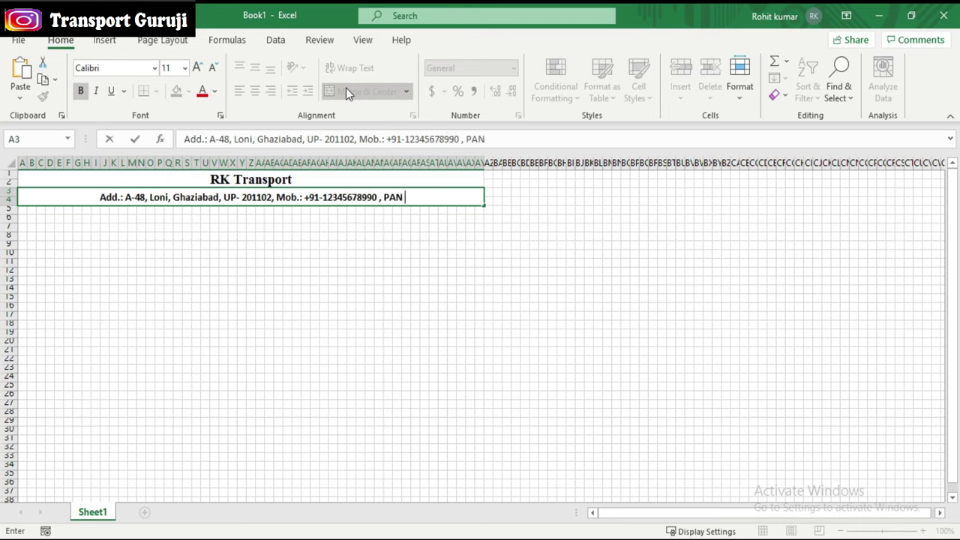
{"action": "type", "text": " No. "}
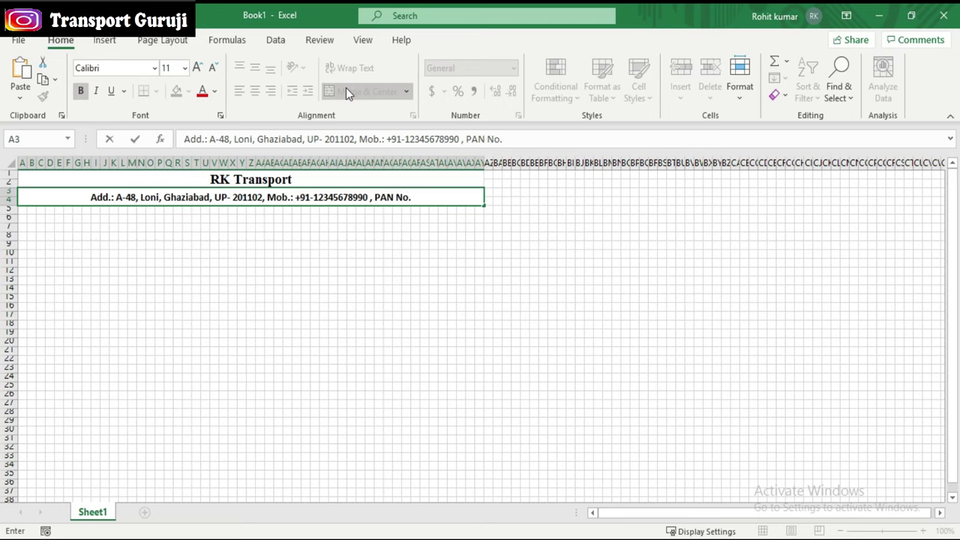
{"action": "type", "text": "AAAA"}
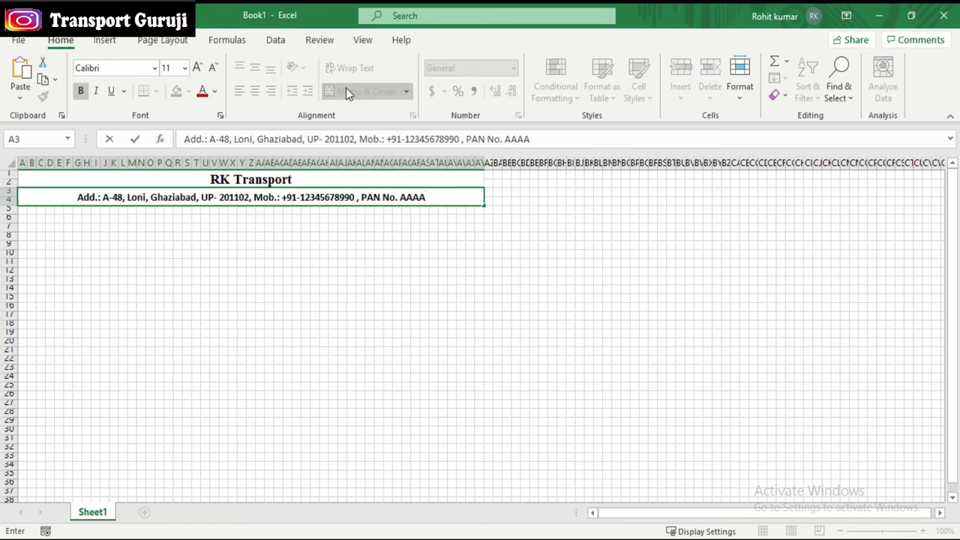
{"action": "type", "text": "1111"}
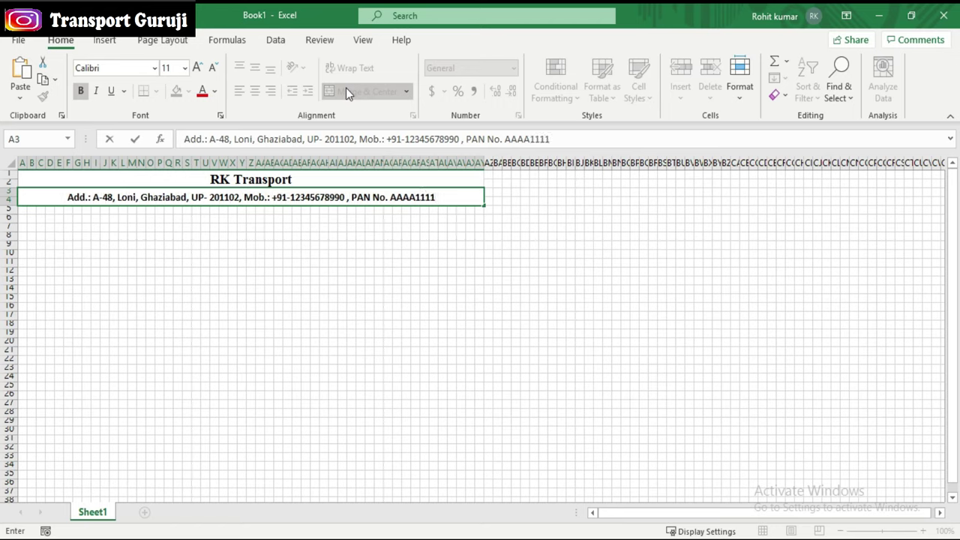
{"action": "type", "text": "Z"}
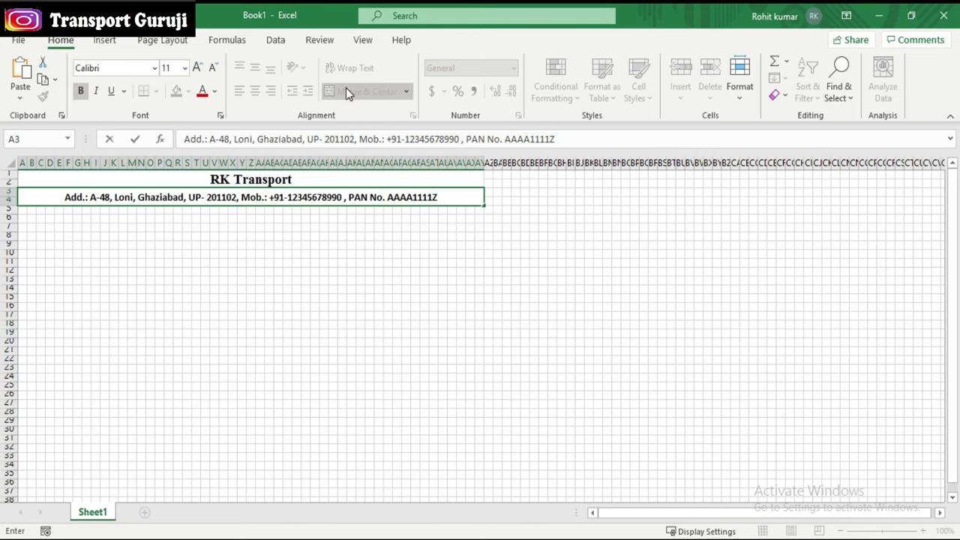
{"action": "key", "text": "Return"}
{"action": "key", "text": "Up"}
{"action": "key", "text": "Up"}
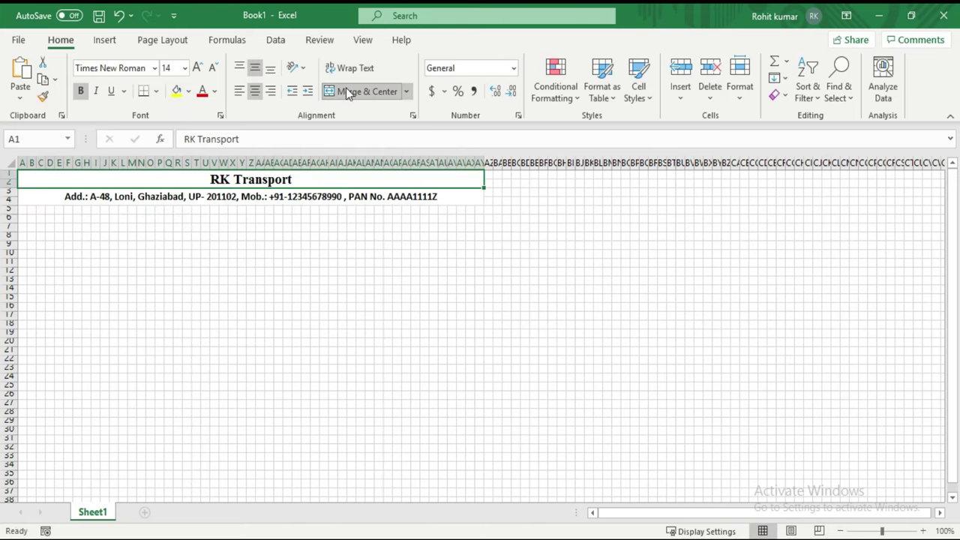
{"action": "key", "text": "Down"}
{"action": "key", "text": "Up"}
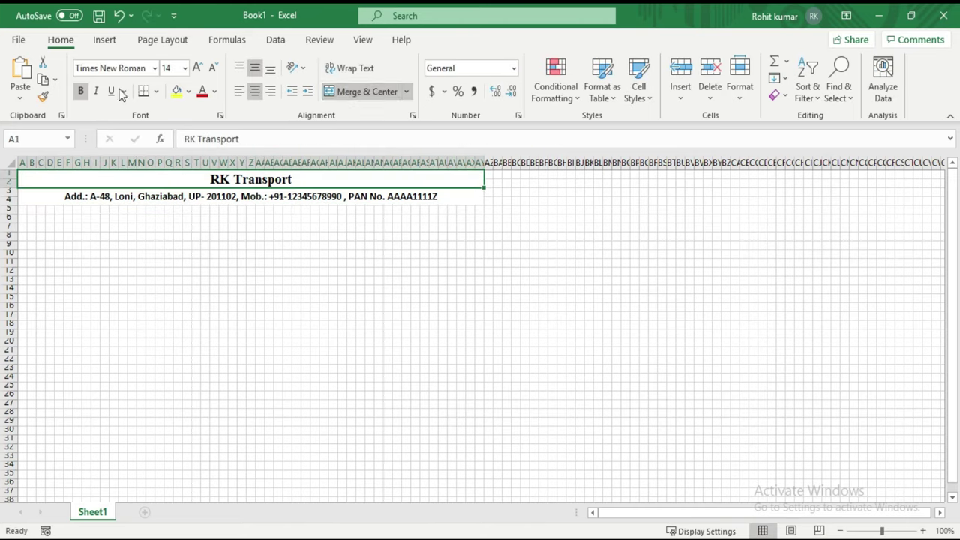
Fill the merged address band with White, Background 1, Darker 15% grey
{"action": "left_click", "coordinate": [193, 197]}
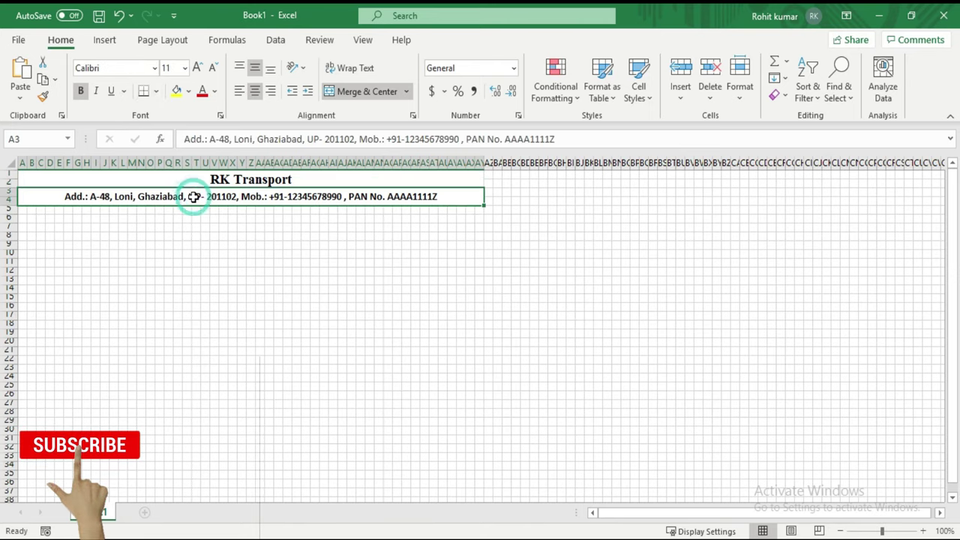
{"action": "left_click", "coordinate": [190, 92]}
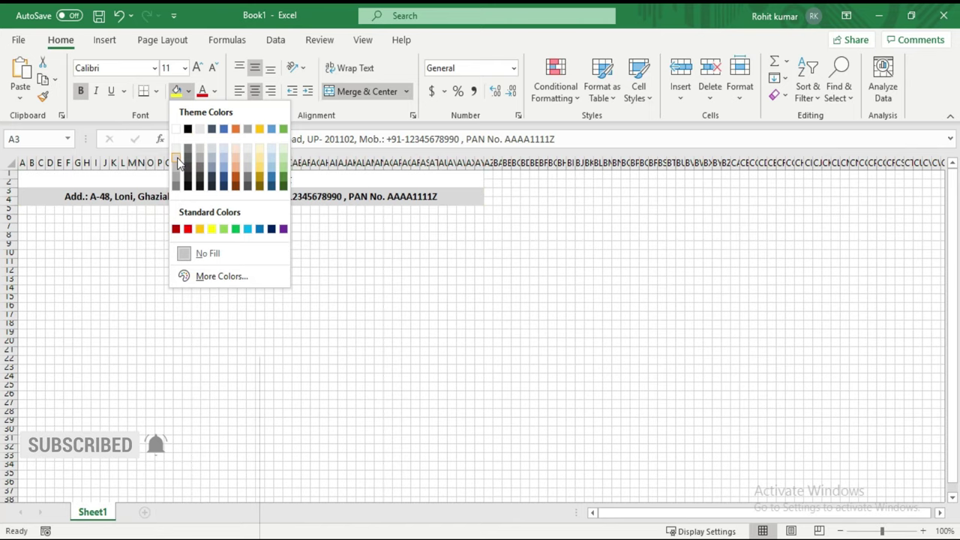
{"action": "left_click", "coordinate": [177, 156]}
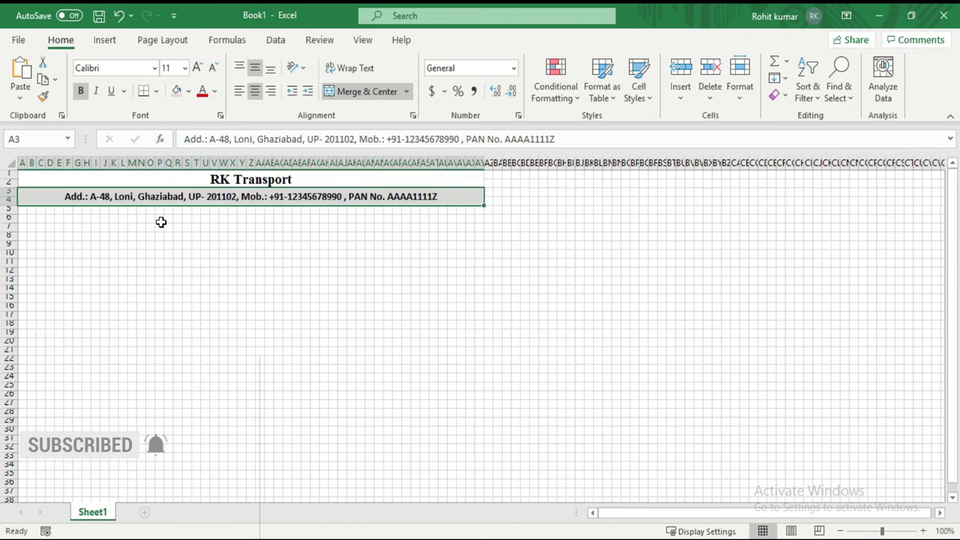
{"action": "key", "text": "Return"}
{"action": "key", "text": "ctrl+z"}
{"action": "key", "text": "Return"}
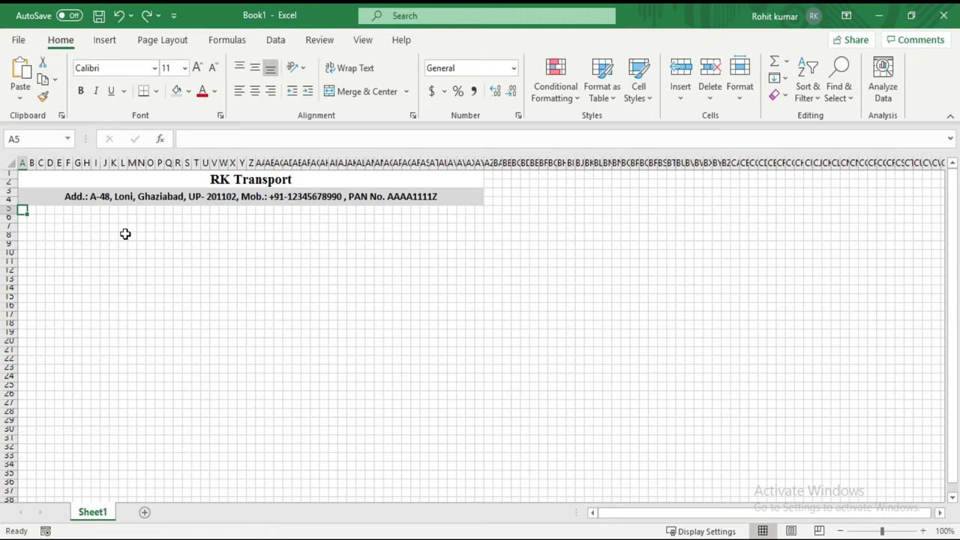
Merge a label block over rows 5–6 and enter 'Customer Name'
{"action": "key", "text": "shift+Down"}
{"action": "key", "text": "shift+Right"}
{"action": "key", "text": "shift+Right"}
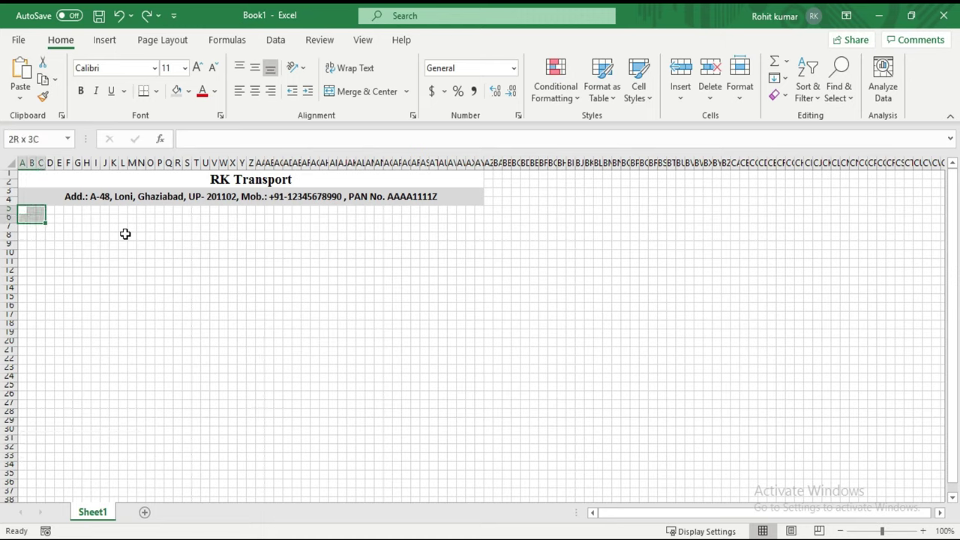
{"action": "key", "text": "shift+Right"}
{"action": "key", "text": "shift+Right"}
{"action": "key", "text": "shift+Right"}
{"action": "key", "text": "shift+Right"}
{"action": "key", "text": "shift+Right"}
{"action": "key", "text": "shift+Right"}
{"action": "key", "text": "shift+Right"}
{"action": "key", "text": "shift+Right"}
{"action": "key", "text": "shift+Right"}
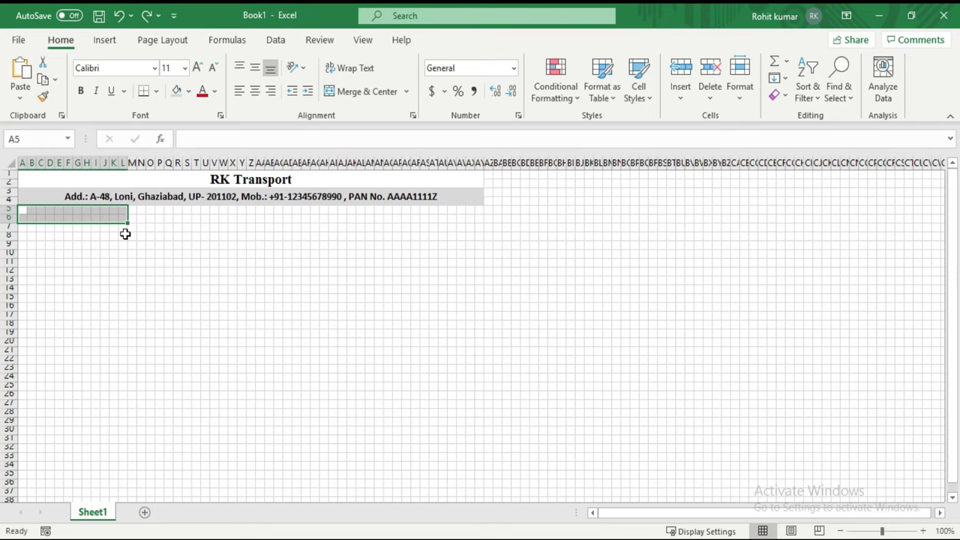
{"action": "left_click", "coordinate": [364, 90]}
{"action": "type", "text": "Cus"}
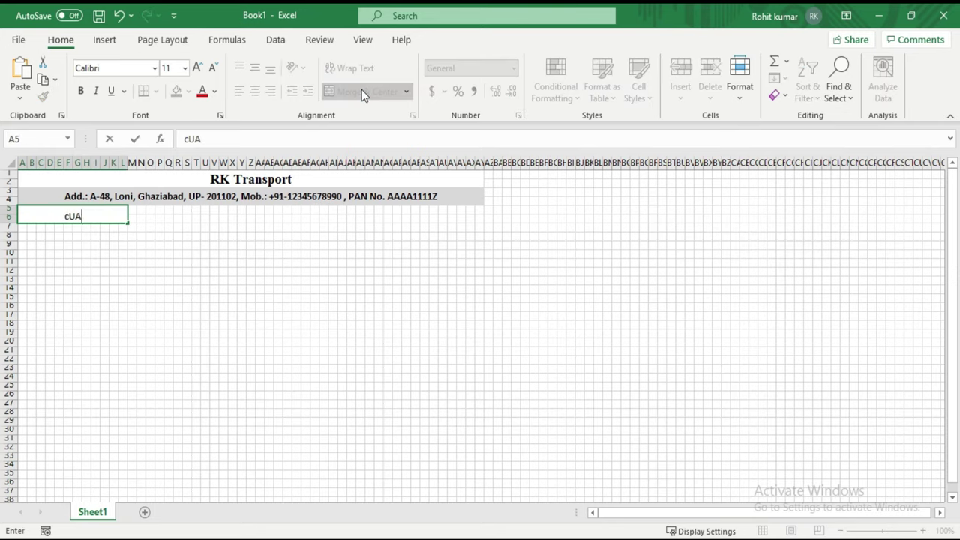
{"action": "type", "text": "tomer Name"}
{"action": "key", "text": "Tab"}
Merge a wide blank entry field beside Customer Name
{"action": "key", "text": "shift+Down"}
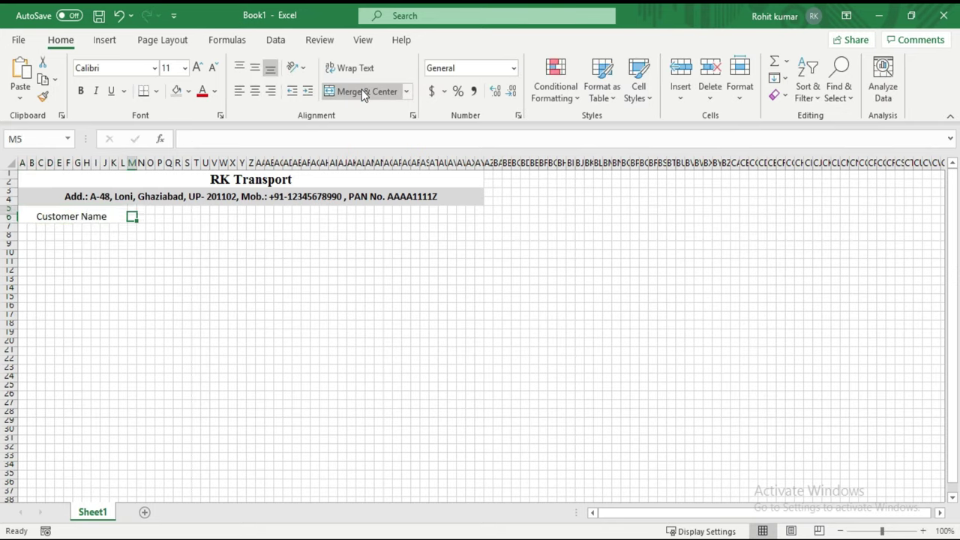
{"action": "key", "text": "shift+Right"}
{"action": "key", "text": "shift+Right"}
{"action": "key", "text": "shift+Right"}
{"action": "key", "text": "shift+Right"}
{"action": "key", "text": "shift+Right"}
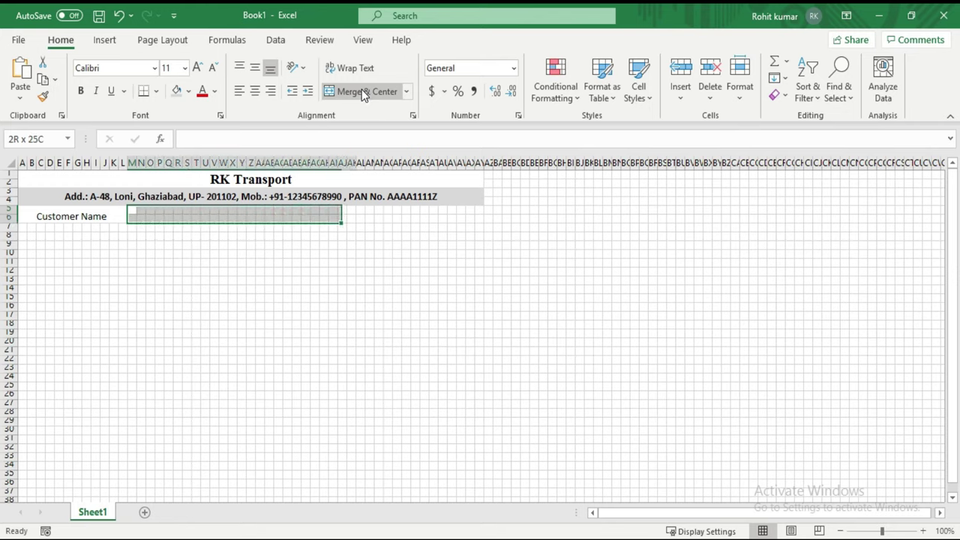
{"action": "key", "text": "shift+Right"}
{"action": "key", "text": "shift+Right"}
{"action": "key", "text": "shift+Right"}
{"action": "key", "text": "shift+Right"}
{"action": "key", "text": "shift+Right"}
{"action": "key", "text": "shift+Right"}
{"action": "key", "text": "shift+Right"}
{"action": "key", "text": "shift+Right"}
{"action": "key", "text": "shift+Right"}
{"action": "key", "text": "shift+Right"}
{"action": "key", "text": "shift+Right"}
{"action": "key", "text": "shift+Right"}
{"action": "left_click", "coordinate": [360, 92]}
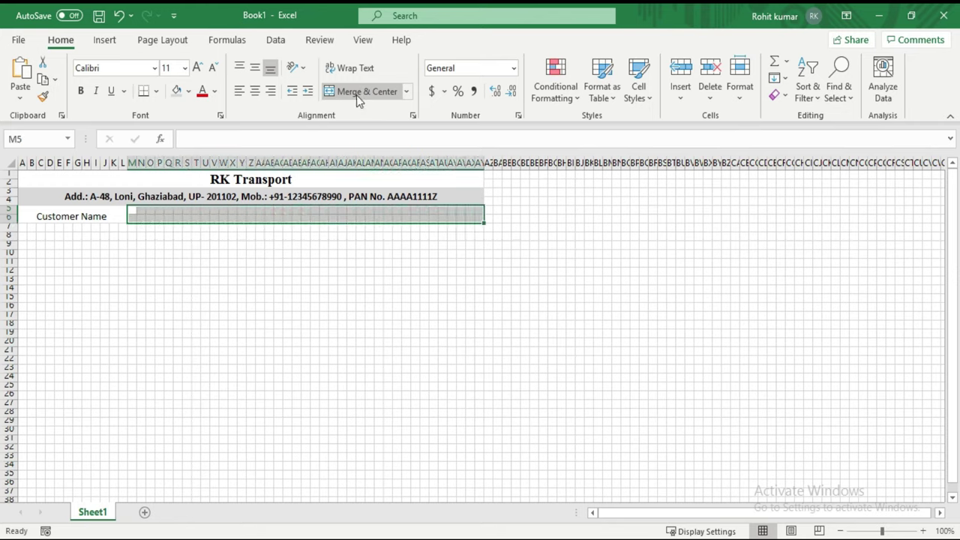
Merge the label block below and enter 'Customer Address'
{"action": "key", "text": "Left"}
{"action": "key", "text": "Down"}
{"action": "key", "text": "shift+Left"}
{"action": "key", "text": "shift+Left"}
{"action": "key", "text": "shift+Left"}
{"action": "key", "text": "shift+Left"}
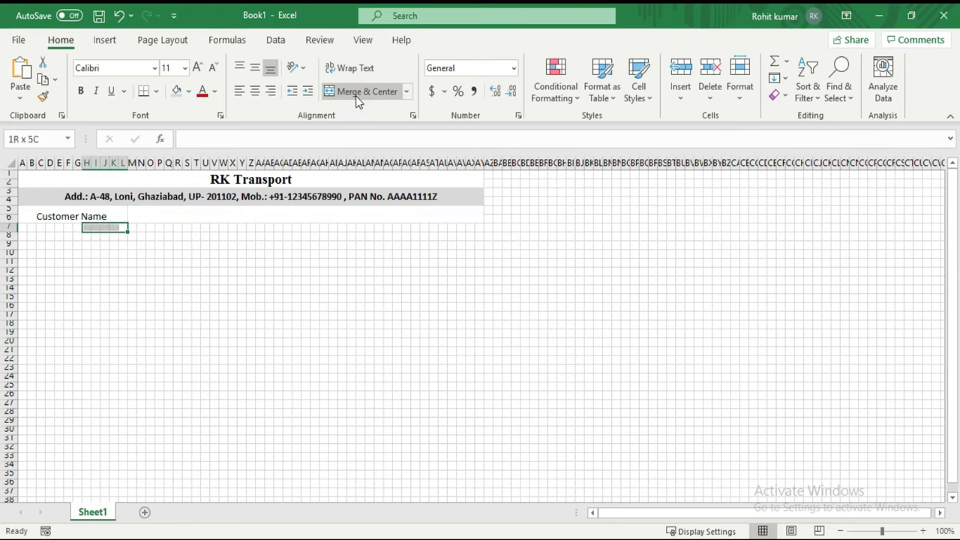
{"action": "key", "text": "shift+Left"}
{"action": "key", "text": "shift+Left"}
{"action": "key", "text": "shift+Left"}
{"action": "key", "text": "shift+Left"}
{"action": "key", "text": "shift+Left"}
{"action": "key", "text": "shift+Left"}
{"action": "key", "text": "shift+Left"}
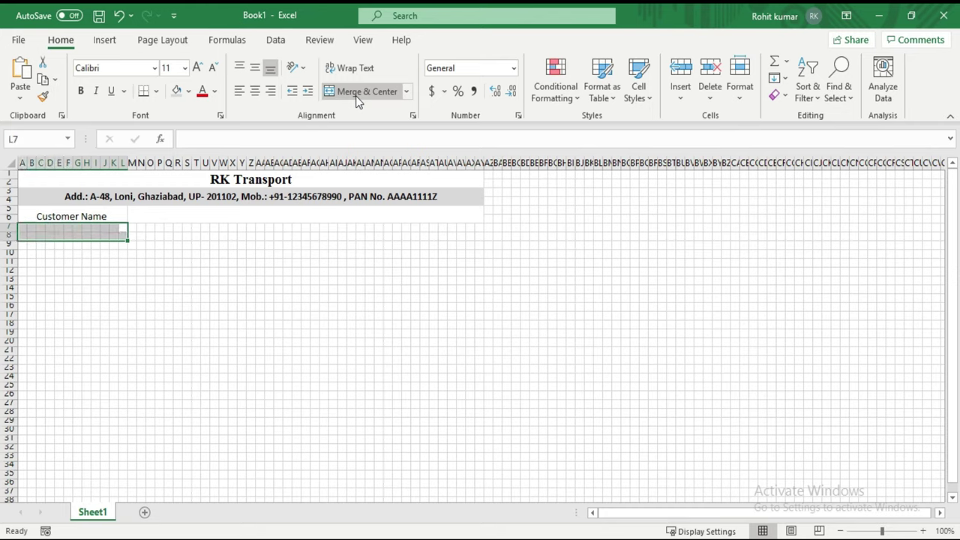
{"action": "left_click", "coordinate": [367, 91]}
{"action": "type", "text": "Customer Address"}
{"action": "key", "text": "Tab"}
Merge the blank field beside Customer Address and select the next label range in column A
{"action": "key", "text": "shift+Right"}
{"action": "key", "text": "shift+Right"}
{"action": "key", "text": "shift+Right"}
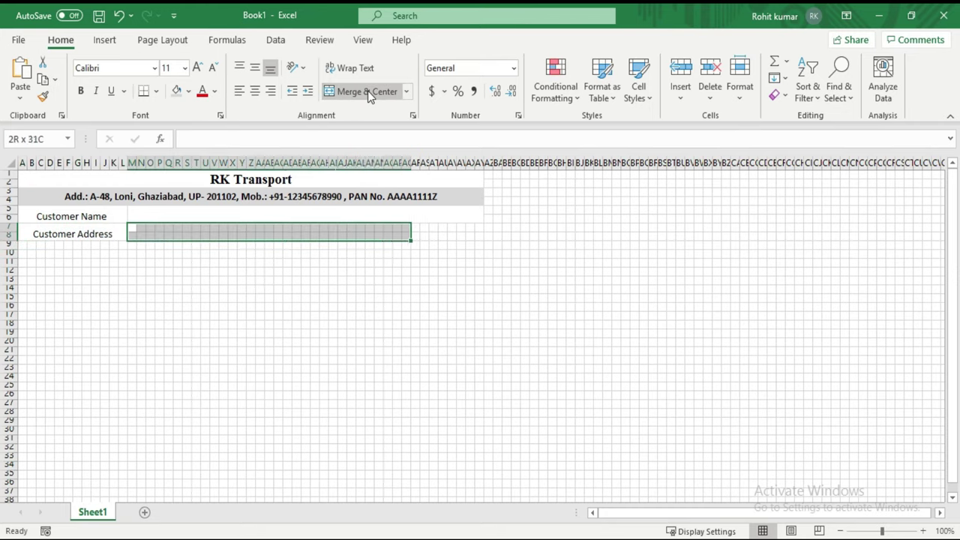
{"action": "left_click", "coordinate": [367, 91]}
{"action": "key", "text": "Down"}
{"action": "key", "text": "Left"}
{"action": "key", "text": "Left"}
{"action": "key", "text": "Left"}
{"action": "key", "text": "Left"}
{"action": "key", "text": "Left"}
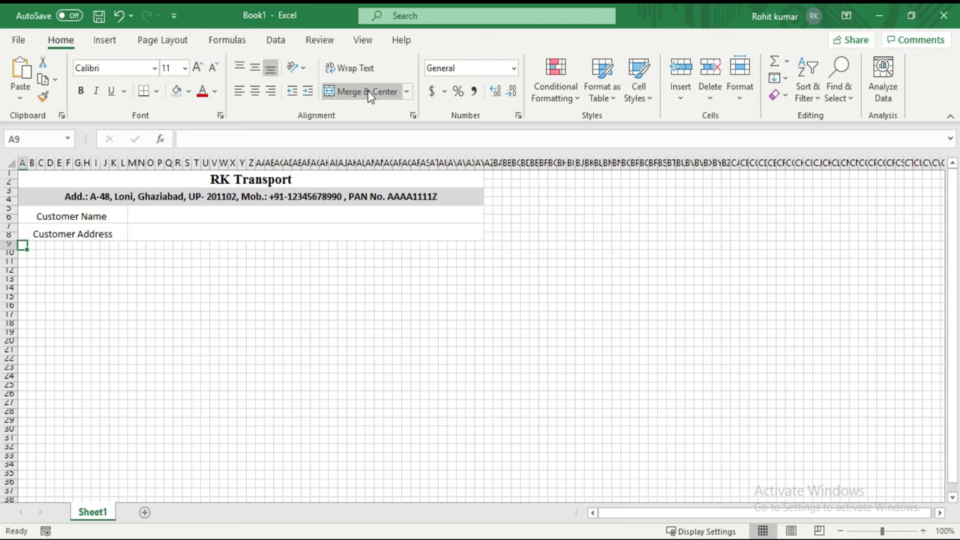
{"action": "key", "text": "shift+Down"}
{"action": "key", "text": "shift+Right"}
{"action": "key", "text": "shift+Right"}
Merge a label block and enter 'GST. No.'
{"action": "key", "text": "shift+Right"}
{"action": "key", "text": "shift+Right"}
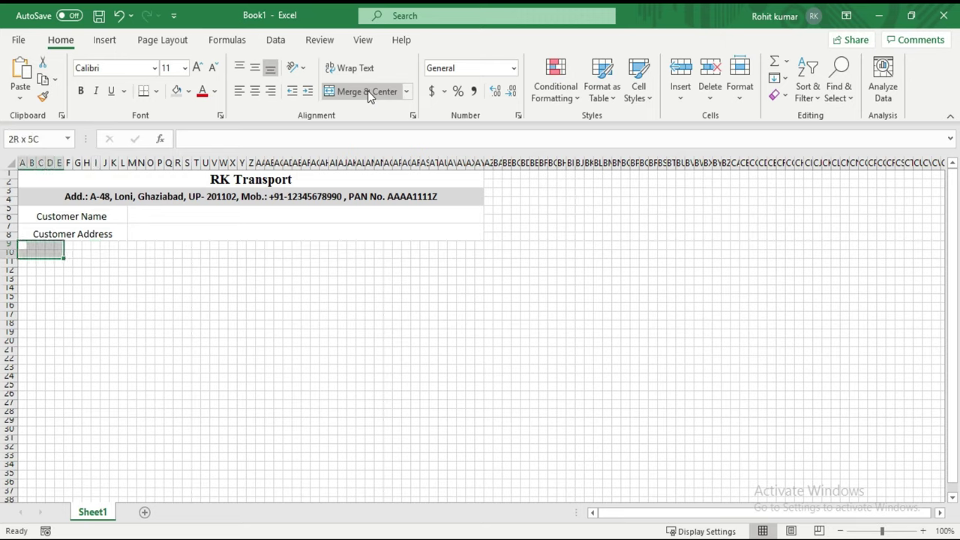
{"action": "key", "text": "shift+Right"}
{"action": "key", "text": "shift+Left"}
{"action": "left_click", "coordinate": [367, 90]}
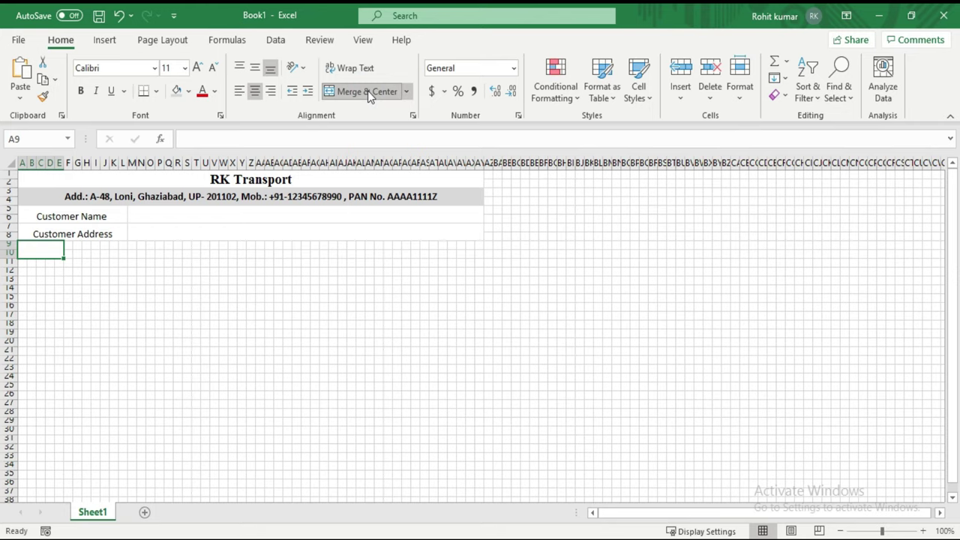
{"action": "type", "text": "GST. No."}
{"action": "key", "text": "Tab"}
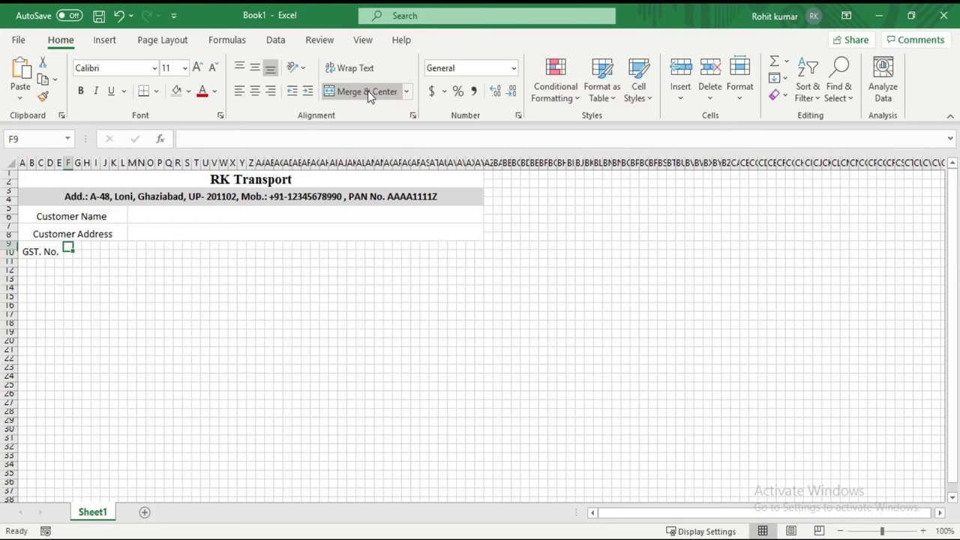
Merge the blank GST number field beside the label
{"action": "key", "text": "shift+Down"}
{"action": "key", "text": "shift+Right"}
{"action": "key", "text": "shift+Right"}
{"action": "key", "text": "shift+Right"}
{"action": "key", "text": "shift+Right"}
{"action": "key", "text": "shift+Right"}
{"action": "key", "text": "shift+Right"}
{"action": "key", "text": "shift+Right"}
{"action": "key", "text": "shift+Right"}
{"action": "key", "text": "shift+Right"}
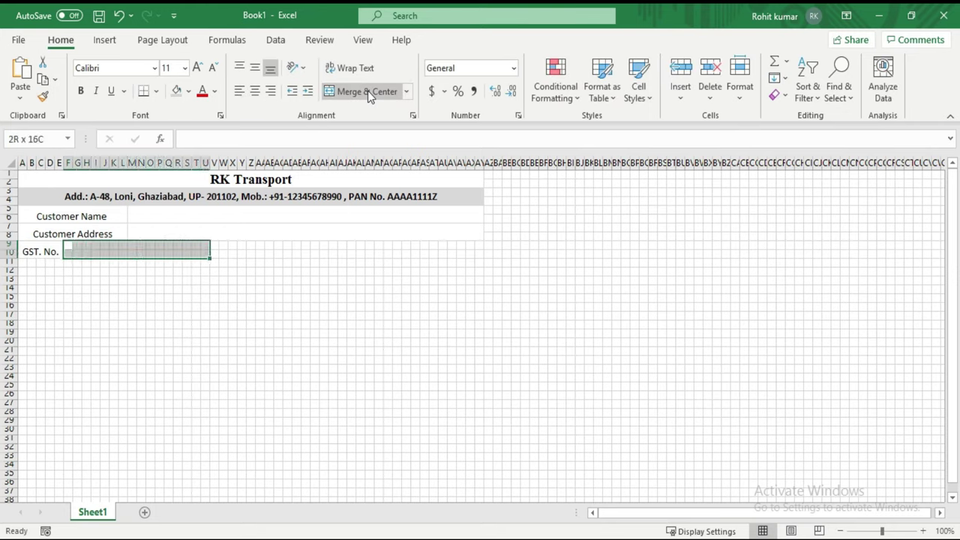
{"action": "key", "text": "shift+Right"}
{"action": "left_click", "coordinate": [367, 91]}
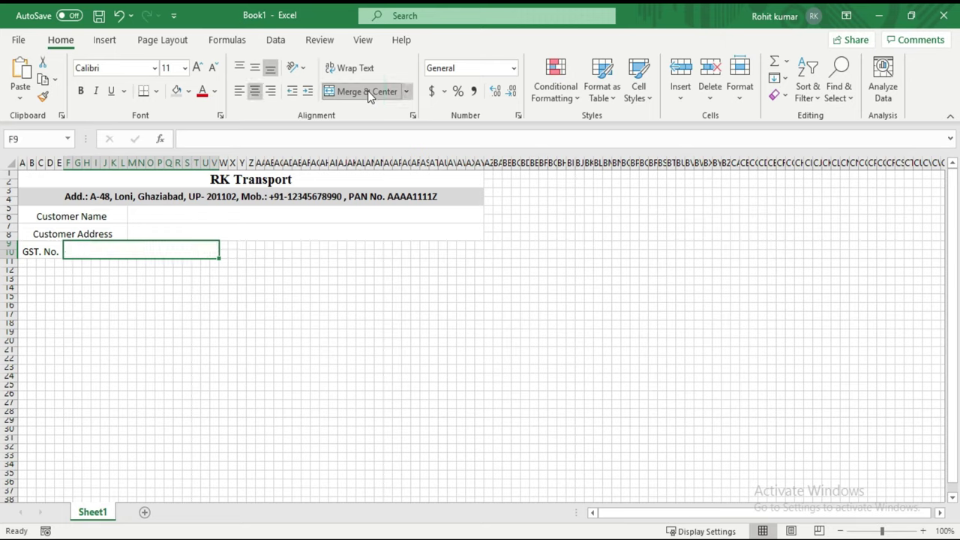
Add a merged 'Billing Loc' label, widened by one column
{"action": "key", "text": "Right"}
{"action": "key", "text": "shift+Down"}
{"action": "key", "text": "shift+Right"}
{"action": "key", "text": "shift+Right"}
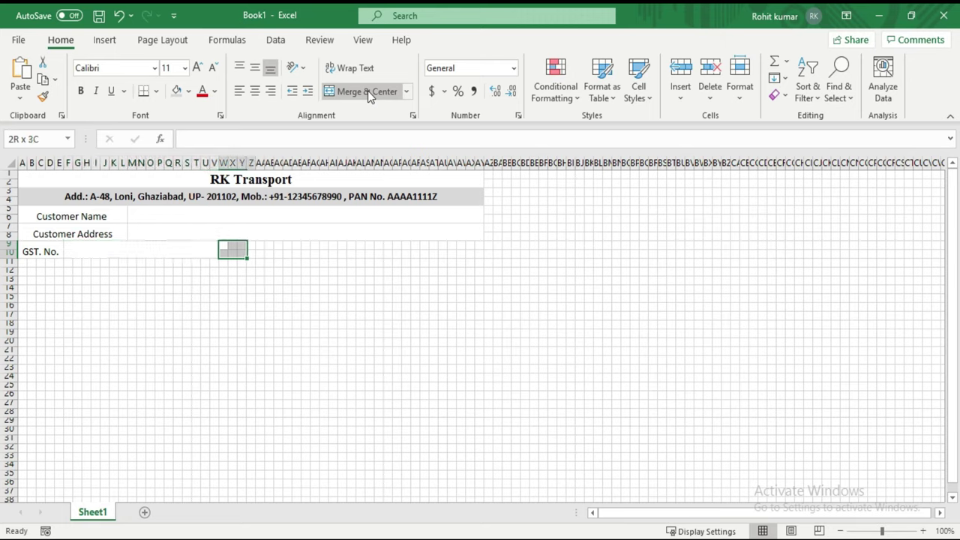
{"action": "key", "text": "shift+Right"}
{"action": "key", "text": "shift+Right"}
{"action": "key", "text": "shift+Right"}
{"action": "key", "text": "shift+Right"}
{"action": "key", "text": "shift+Right"}
{"action": "key", "text": "shift+Left"}
{"action": "key", "text": "shift+Left"}
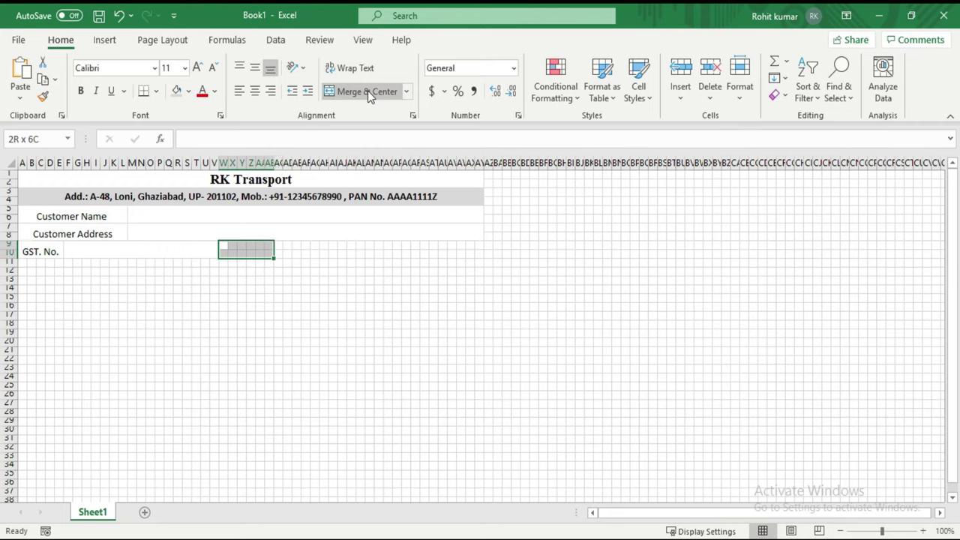
{"action": "key", "text": "shift+Left"}
{"action": "left_click", "coordinate": [368, 91]}
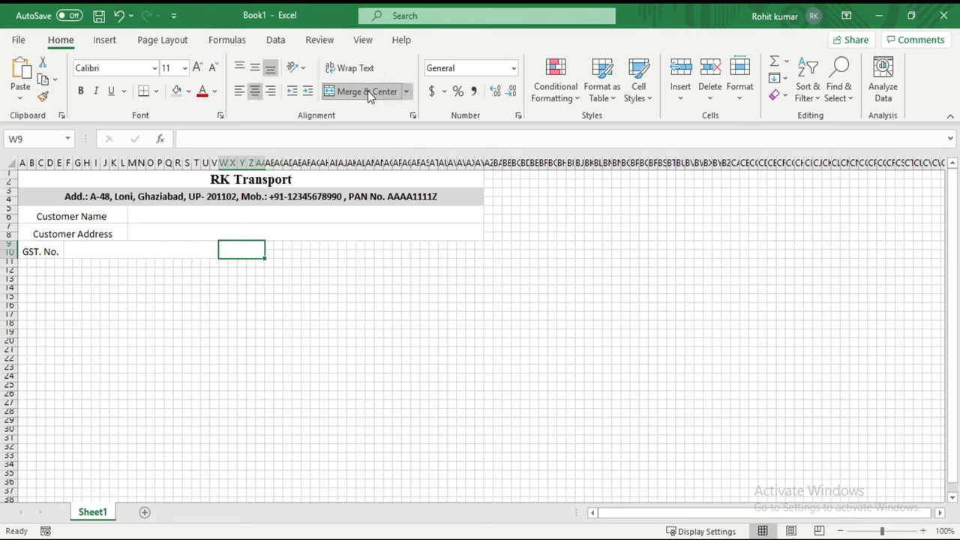
{"action": "type", "text": "Billi"}
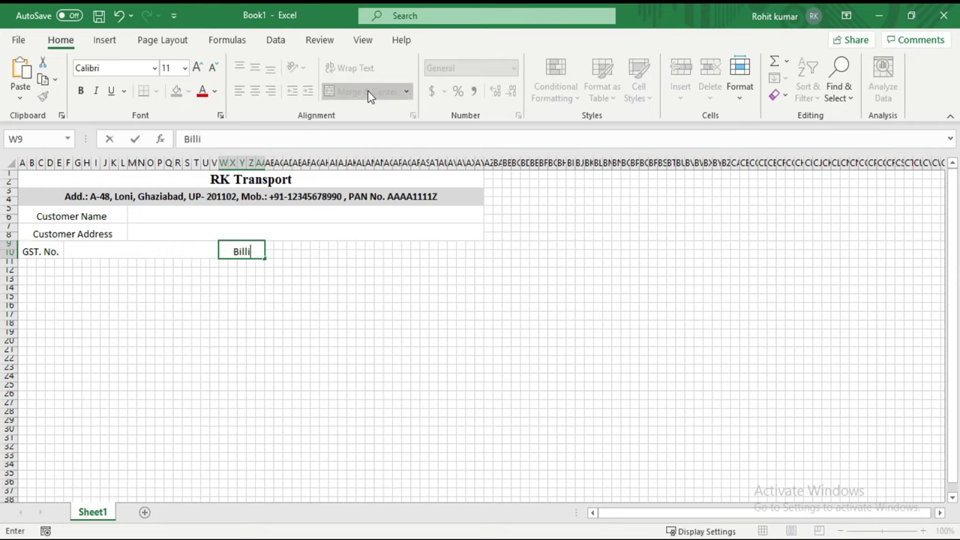
{"action": "type", "text": "ng Loc"}
{"action": "key", "text": "Return"}
{"action": "key", "text": "Up"}
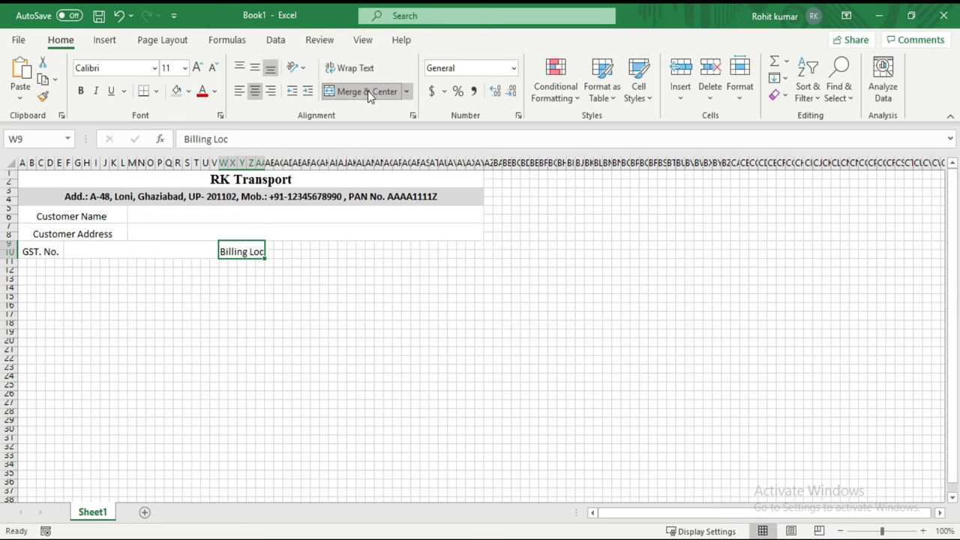
{"action": "key", "text": "shift+Right"}
{"action": "left_click", "coordinate": [367, 91]}
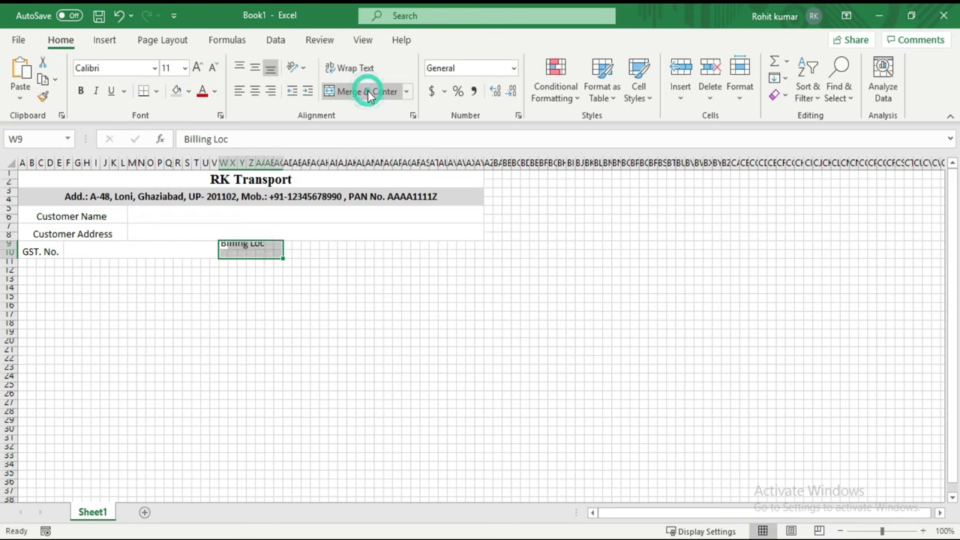
Merge the blank billing location field beside Billing Loc
{"action": "key", "text": "Right"}
{"action": "key", "text": "shift+Up"}
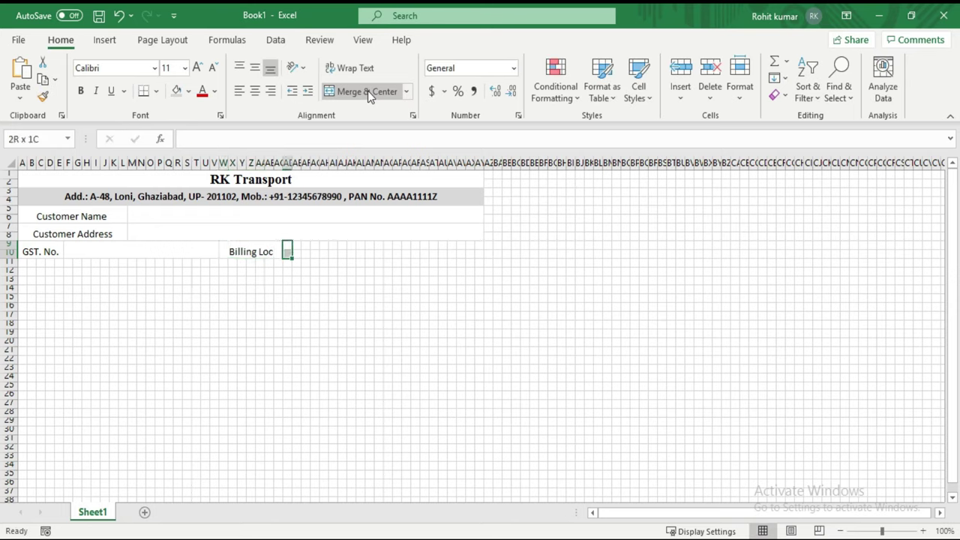
{"action": "key", "text": "shift+Right"}
{"action": "key", "text": "shift+Right"}
{"action": "key", "text": "shift+Right"}
{"action": "key", "text": "shift+Right"}
{"action": "key", "text": "shift+Right"}
{"action": "key", "text": "shift+Right"}
{"action": "key", "text": "shift+Right"}
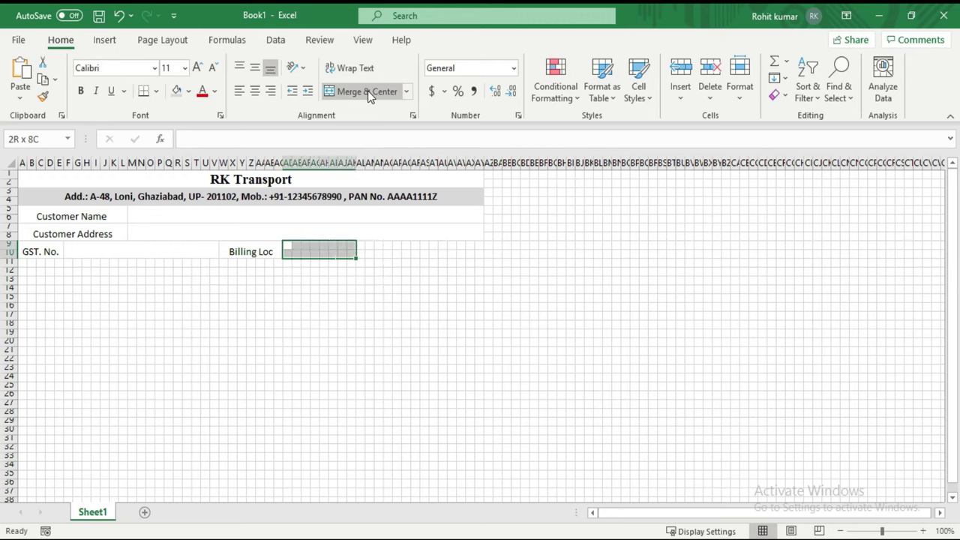
{"action": "key", "text": "shift+Left"}
{"action": "left_click", "coordinate": [367, 90]}
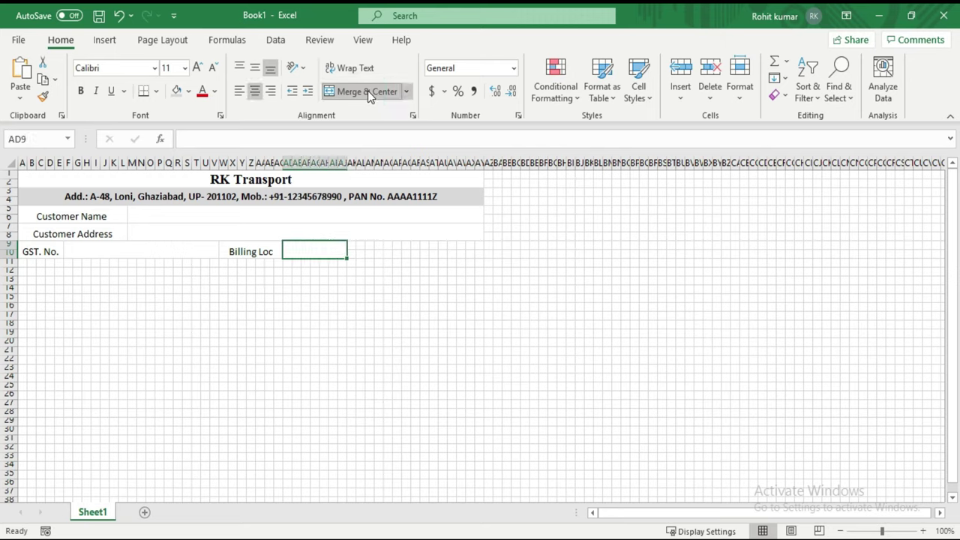
Add a merged 'Invoice Date' label after the billing field
{"action": "key", "text": "Right"}
{"action": "key", "text": "shift+Up"}
{"action": "key", "text": "shift+Right"}
{"action": "key", "text": "shift+Right"}
{"action": "key", "text": "shift+Right"}
{"action": "key", "text": "shift+Right"}
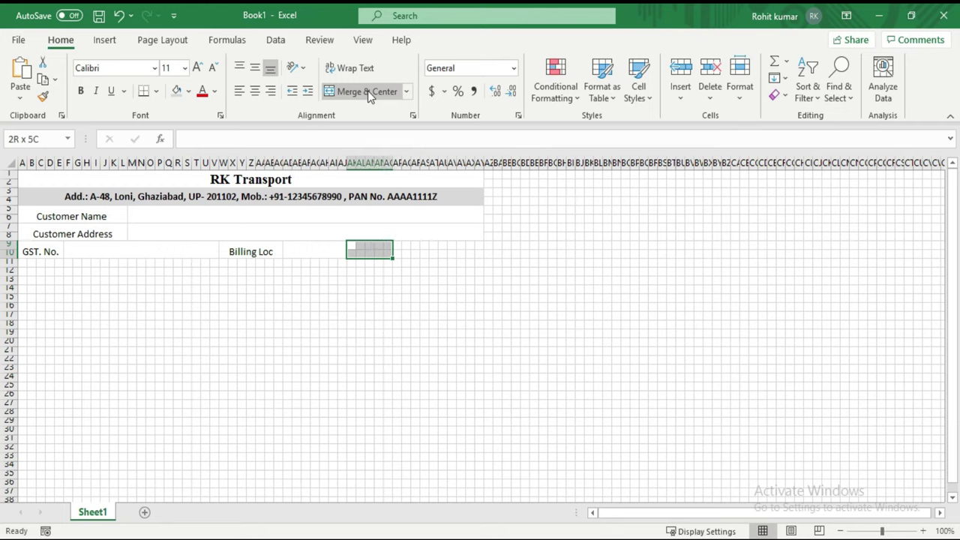
{"action": "key", "text": "shift+Right"}
{"action": "key", "text": "shift+Right"}
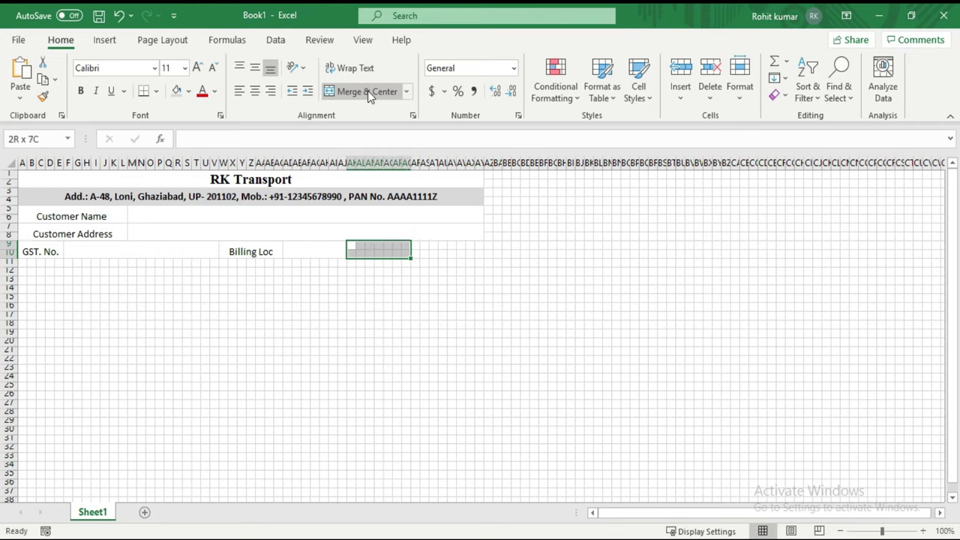
{"action": "left_click", "coordinate": [368, 91]}
{"action": "type", "text": "Invoice DAte"}
{"action": "key", "text": "Return"}
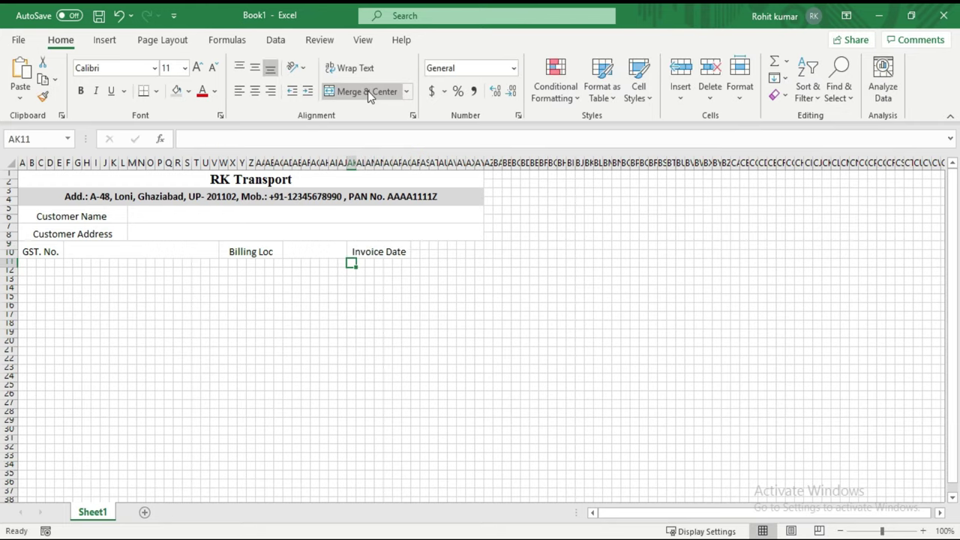
Merge the blank invoice date field beside Invoice Date
{"action": "key", "text": "Up"}
{"action": "key", "text": "Up"}
{"action": "key", "text": "Down"}
{"action": "key", "text": "Right"}
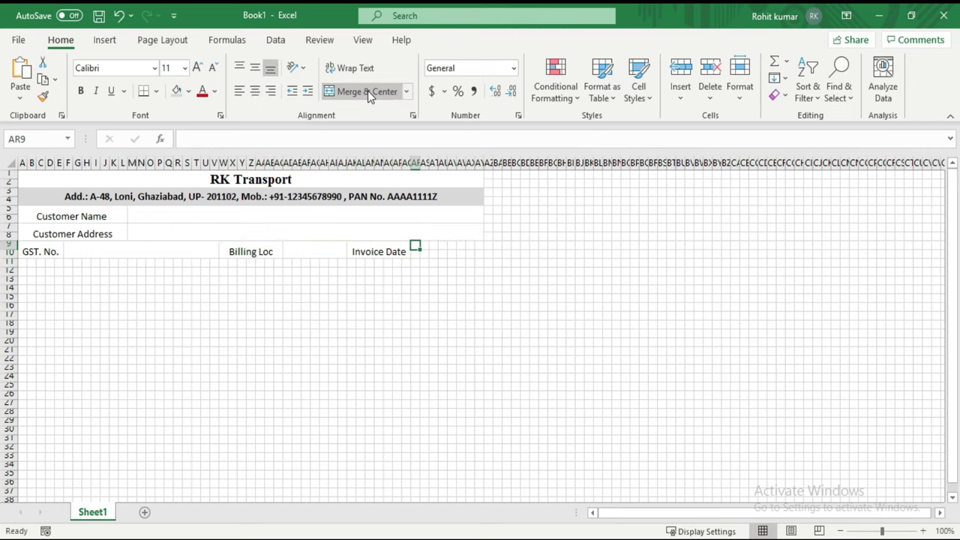
{"action": "key", "text": "shift+Down"}
{"action": "key", "text": "shift+Right"}
{"action": "key", "text": "shift+Right"}
{"action": "key", "text": "shift+Right"}
{"action": "key", "text": "shift+Right"}
{"action": "key", "text": "shift+Right"}
{"action": "key", "text": "shift+Right"}
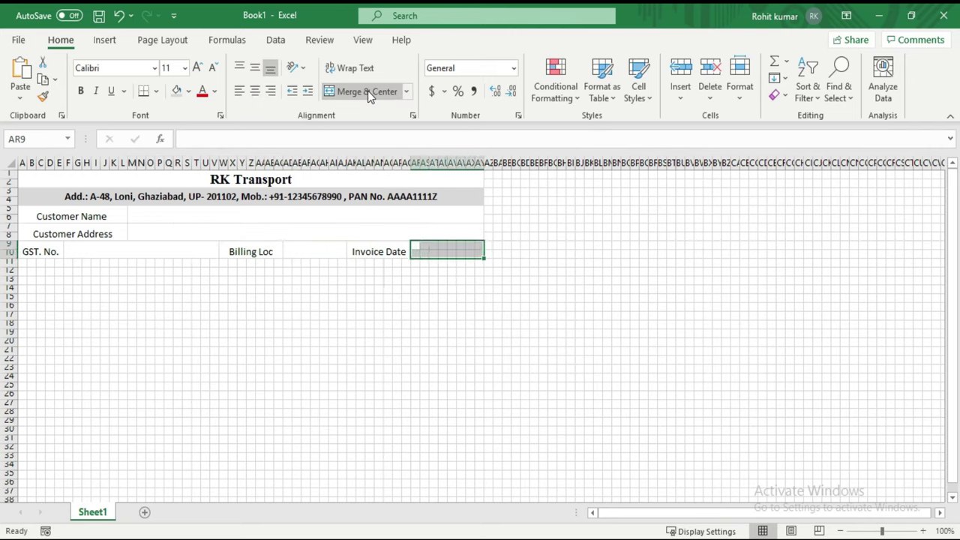
{"action": "left_click", "coordinate": [368, 90]}
Merge A11:H12 as the next label cell below
{"action": "key", "text": "Down"}
{"action": "key", "text": "Left"}
{"action": "key", "text": "Left"}
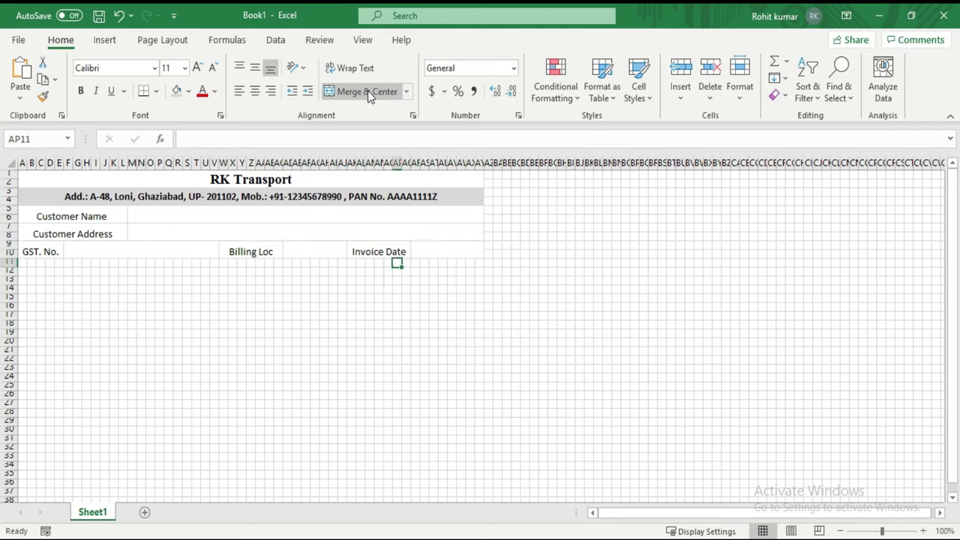
{"action": "key", "text": "Left"}
{"action": "key", "text": "Left"}
{"action": "key", "text": "Left"}
{"action": "key", "text": "Left"}
{"action": "key", "text": "Left"}
{"action": "key", "text": "Left"}
{"action": "key", "text": "Left"}
{"action": "key", "text": "Left"}
{"action": "key", "text": "Left"}
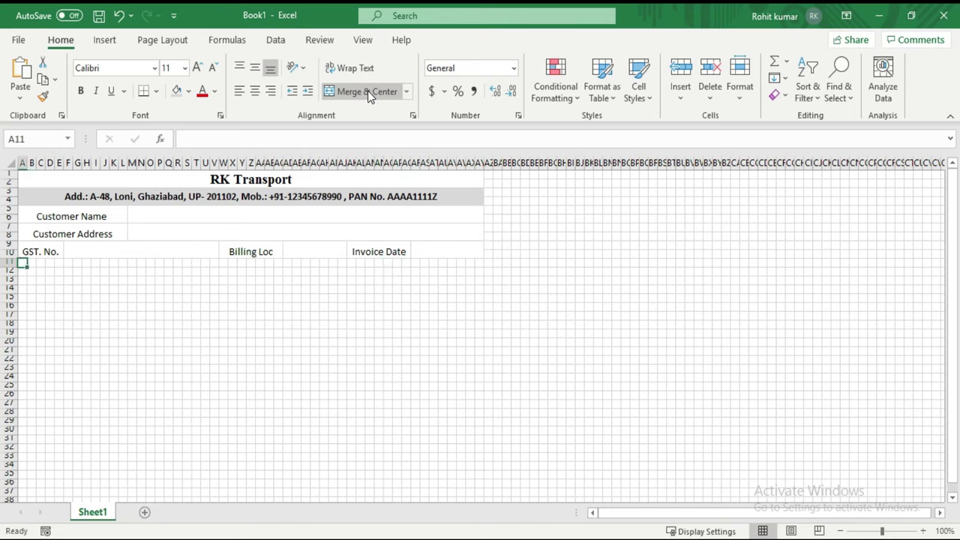
{"action": "key", "text": "shift+Down"}
{"action": "key", "text": "shift+Right"}
{"action": "key", "text": "shift+Right"}
{"action": "key", "text": "shift+Right"}
{"action": "key", "text": "shift+Right"}
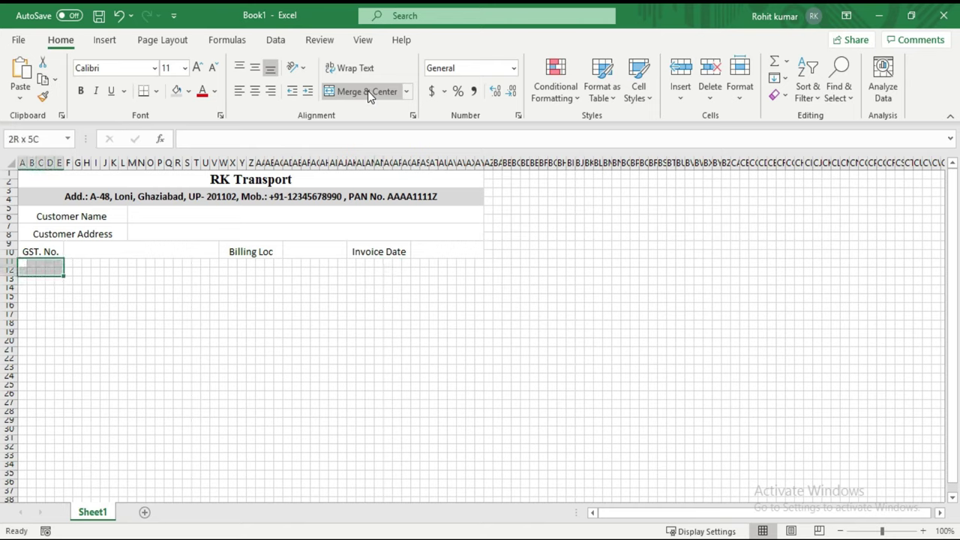
{"action": "key", "text": "shift+Right"}
{"action": "key", "text": "shift+Right"}
{"action": "key", "text": "shift+Right"}
{"action": "left_click", "coordinate": [367, 91]}
Enter 'Customer Invoice No.' and merge I11:AQ12 as its blank field
{"action": "type", "text": "Cust"}
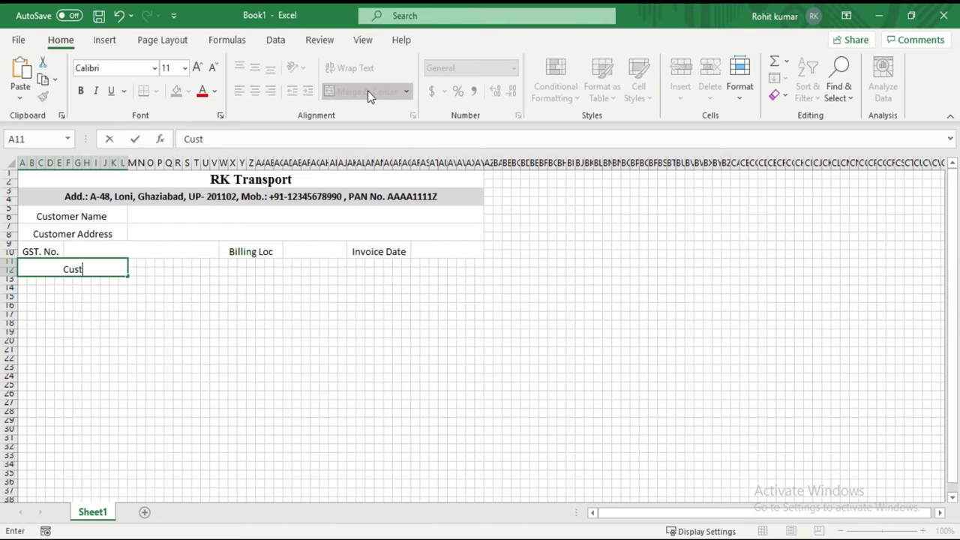
{"action": "type", "text": "omer Invoice No."}
{"action": "key", "text": "ctrl+Return"}
{"action": "key", "text": "Right"}
{"action": "key", "text": "shift+Down"}
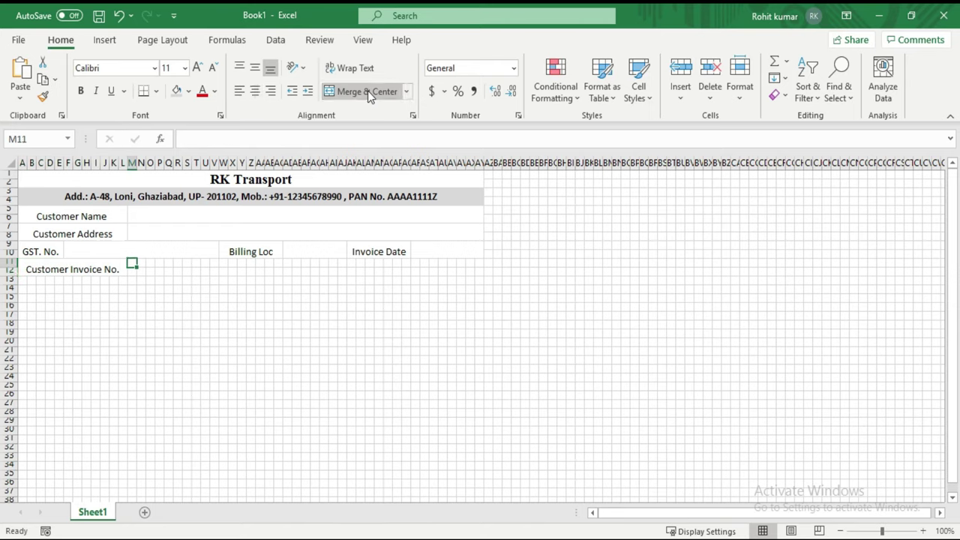
{"action": "key", "text": "shift+Right"}
{"action": "key", "text": "shift+Right"}
{"action": "key", "text": "shift+Right"}
{"action": "key", "text": "shift+Right"}
{"action": "key", "text": "shift+Right"}
{"action": "key", "text": "shift+Right"}
{"action": "key", "text": "shift+Right"}
{"action": "key", "text": "shift+Right"}
{"action": "key", "text": "shift+Right"}
{"action": "key", "text": "shift+Right"}
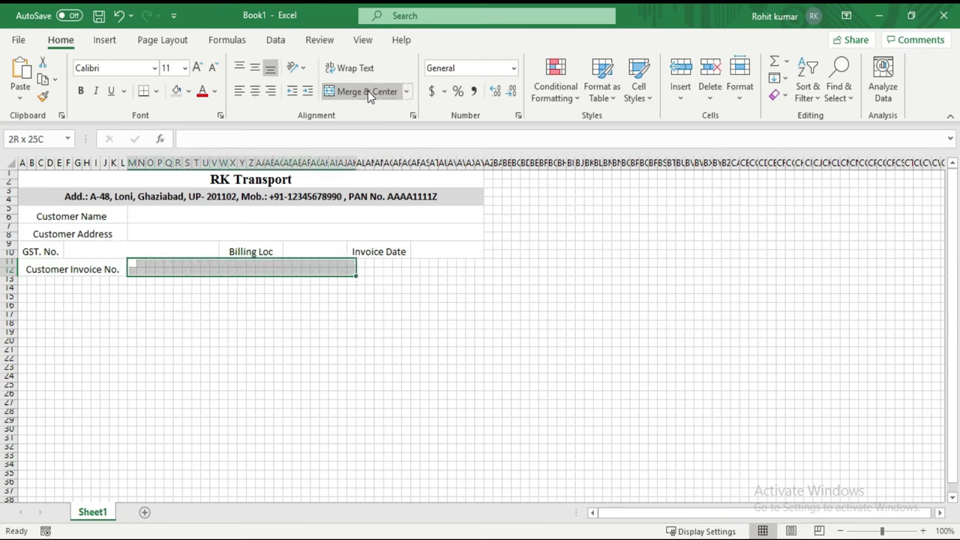
Merge a new block at the start of rows 13–14
{"action": "key", "text": "shift+Right"}
{"action": "key", "text": "shift+Right"}
{"action": "key", "text": "shift+Right"}
{"action": "left_click", "coordinate": [367, 91]}
{"action": "key", "text": "Down"}
{"action": "key", "text": "Home"}
{"action": "key", "text": "shift+Down"}
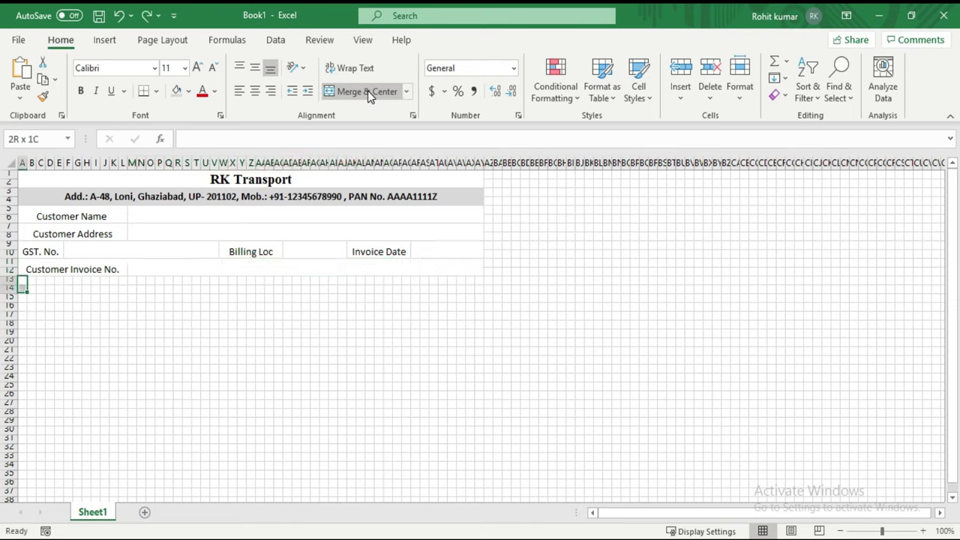
{"action": "key", "text": "shift+Right"}
{"action": "key", "text": "shift+Right"}
{"action": "key", "text": "shift+Right"}
{"action": "key", "text": "shift+Right"}
{"action": "key", "text": "shift+Right"}
{"action": "key", "text": "shift+Right"}
{"action": "key", "text": "shift+Right"}
{"action": "key", "text": "shift+Right"}
{"action": "key", "text": "shift+Right"}
{"action": "key", "text": "shift+Right"}
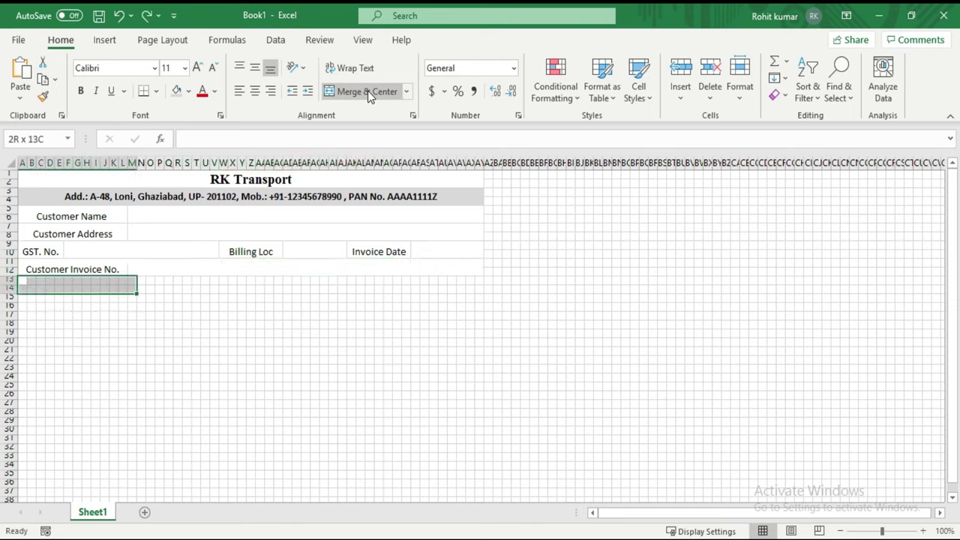
{"action": "key", "text": "shift+Left"}
{"action": "key", "text": "shift+Left"}
{"action": "left_click", "coordinate": [368, 90]}
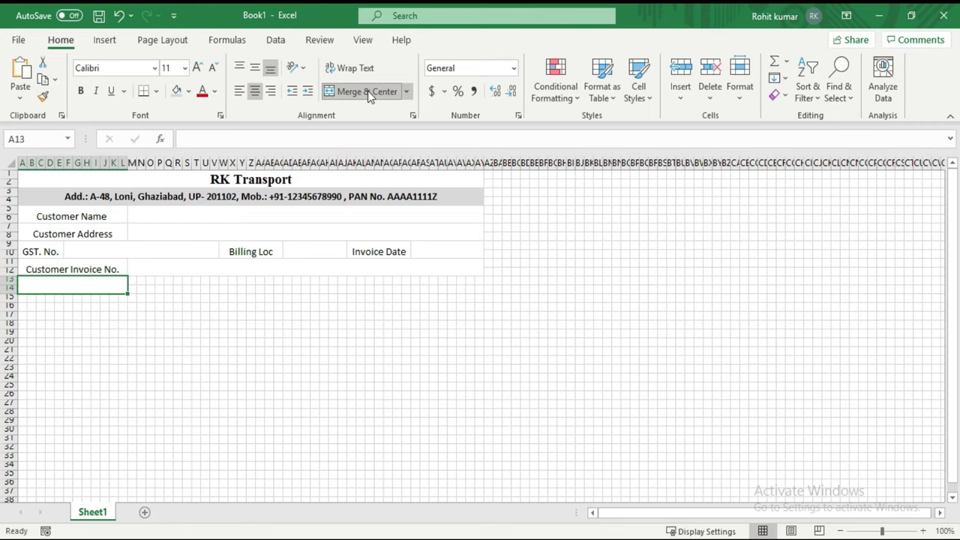
Enter the State Of Supply label in A13 and merge its blank value area M13:V14
{"action": "type", "text": "State"}
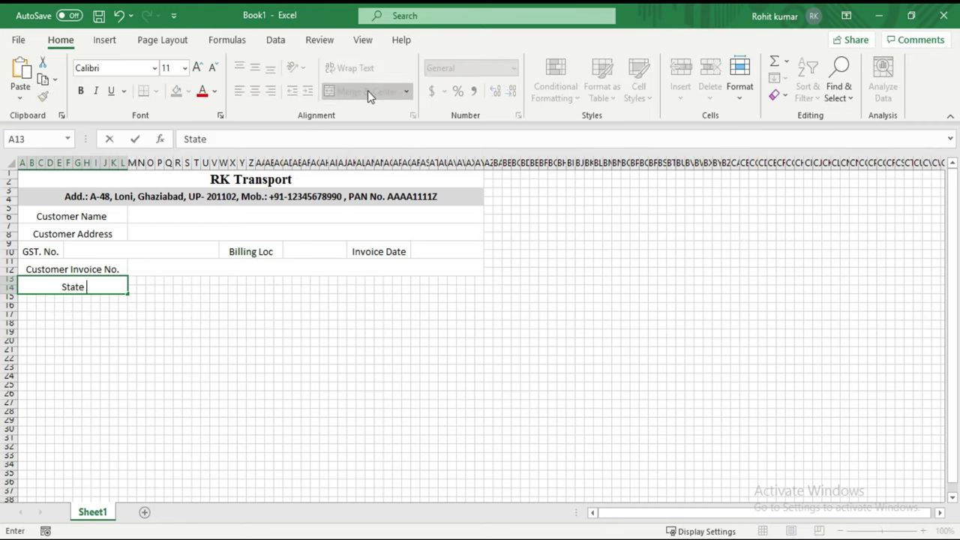
{"action": "type", "text": " Of Supply"}
{"action": "key", "text": "Tab"}
{"action": "key", "text": "shift+Down"}
{"action": "key", "text": "shift+Right"}
{"action": "key", "text": "shift+Right"}
{"action": "key", "text": "shift+Right"}
{"action": "key", "text": "shift+Right"}
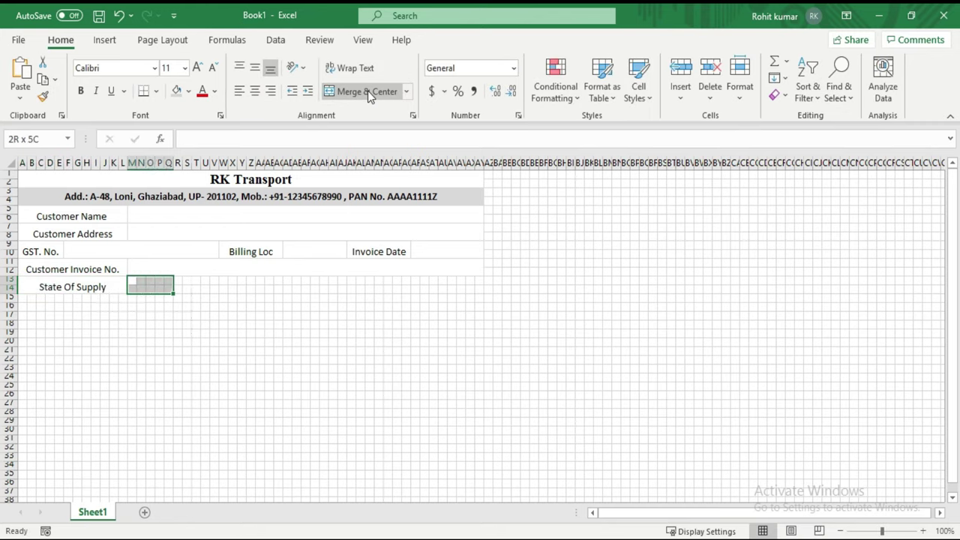
{"action": "key", "text": "shift+Right"}
{"action": "key", "text": "shift+Right"}
{"action": "key", "text": "shift+Right"}
Merge the W13:14 block and label it SAC Code
{"action": "key", "text": "shift+Right"}
{"action": "key", "text": "shift+Right"}
{"action": "key", "text": "shift+Right"}
{"action": "key", "text": "shift+Left"}
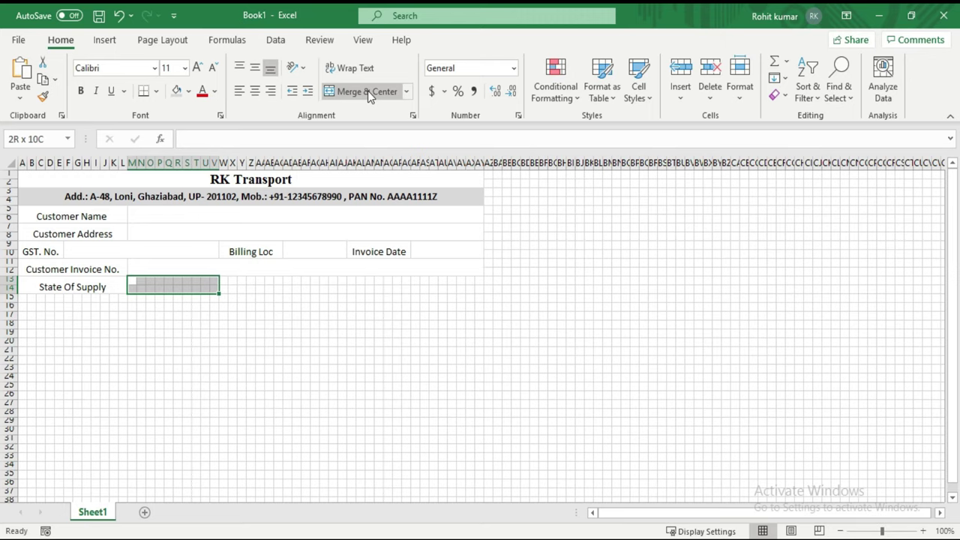
{"action": "left_click", "coordinate": [367, 90]}
{"action": "key", "text": "Tab"}
{"action": "key", "text": "shift+Down"}
{"action": "key", "text": "shift+Right"}
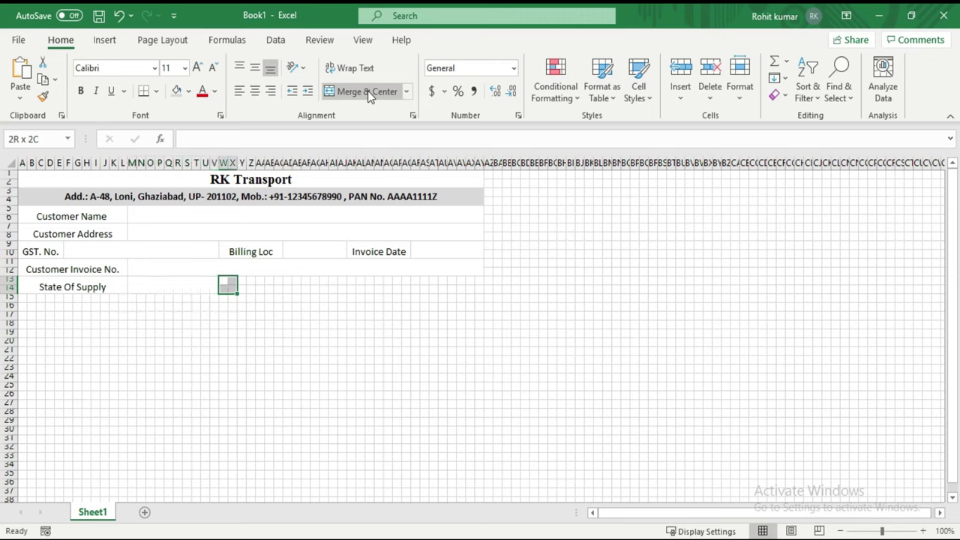
{"action": "key", "text": "shift+Right"}
{"action": "key", "text": "shift+Right"}
{"action": "key", "text": "shift+Right"}
{"action": "key", "text": "shift+Right"}
{"action": "key", "text": "shift+Right"}
{"action": "key", "text": "shift+Right"}
{"action": "key", "text": "shift+Left"}
{"action": "left_click", "coordinate": [368, 90]}
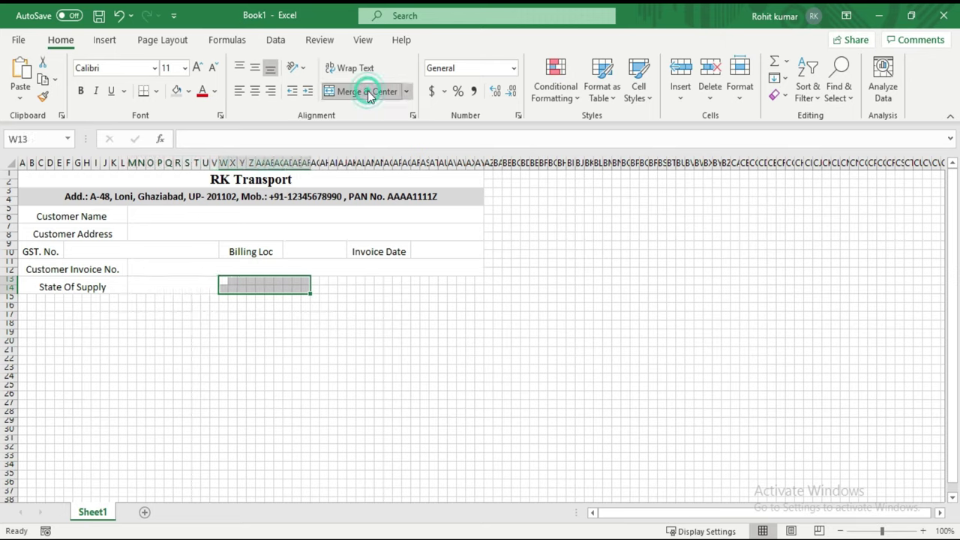
{"action": "type", "text": "SAC"}
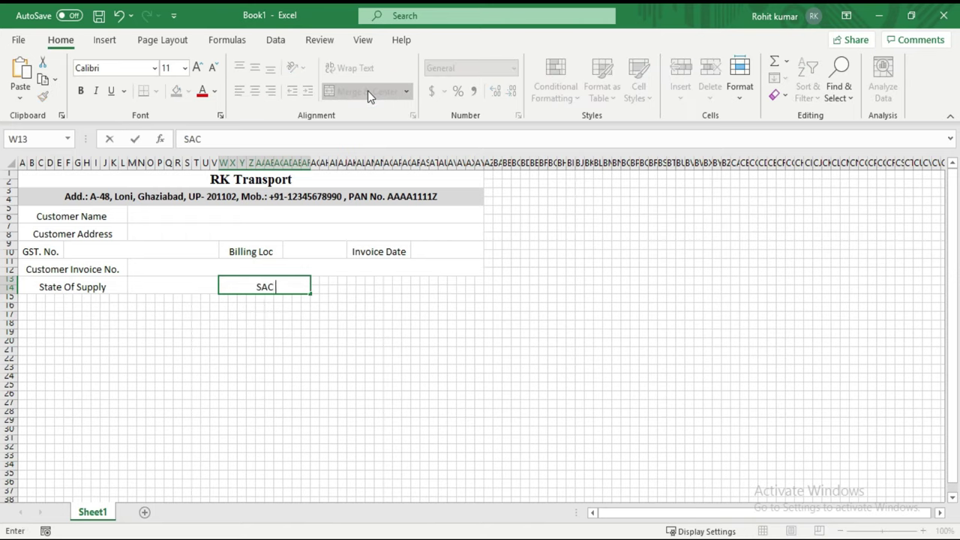
{"action": "type", "text": "N"}
{"action": "key", "text": "BackSpace"}
{"action": "type", "text": "Code"}
{"action": "key", "text": "Return"}
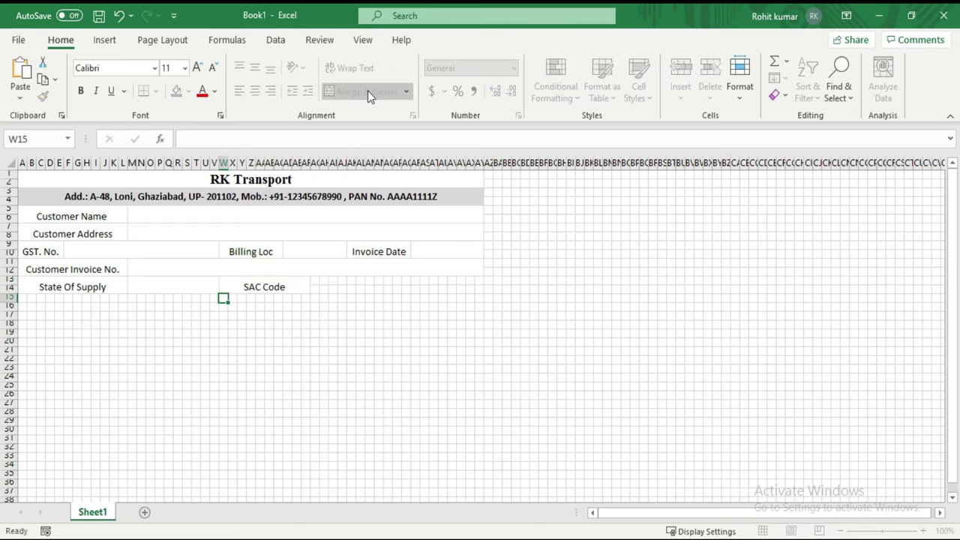
Merge a blank SAC Code value area from AG13 to the form's right edge
{"action": "key", "text": "Up"}
{"action": "key", "text": "Right"}
{"action": "key", "text": "shift+Down"}
{"action": "key", "text": "shift+Right"}
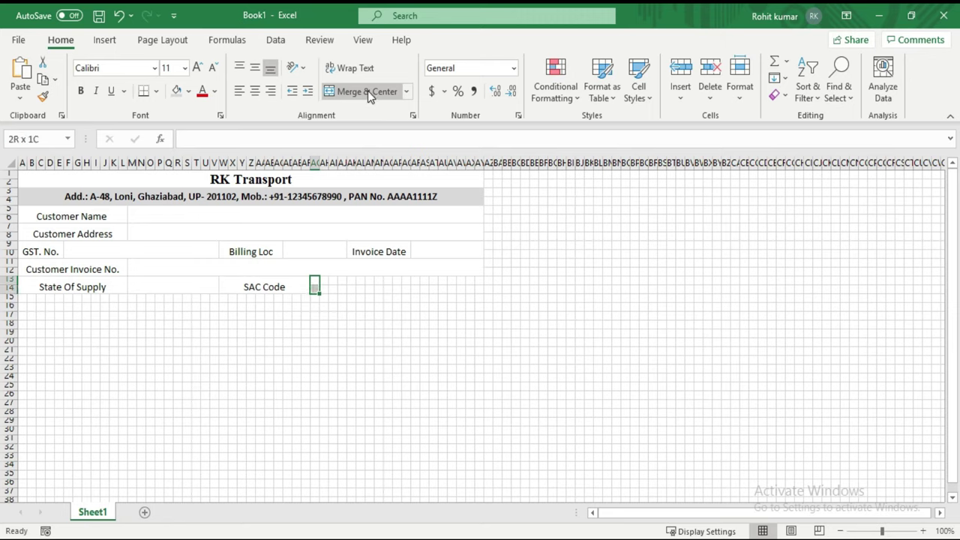
{"action": "key", "text": "shift+Right"}
{"action": "key", "text": "shift+Right"}
{"action": "key", "text": "shift+Right"}
{"action": "key", "text": "shift+Right"}
{"action": "key", "text": "shift+Right"}
{"action": "key", "text": "shift+Right"}
{"action": "key", "text": "shift+Right"}
{"action": "key", "text": "shift+Right"}
{"action": "key", "text": "shift+Right"}
{"action": "key", "text": "shift+Right"}
{"action": "key", "text": "shift+Right"}
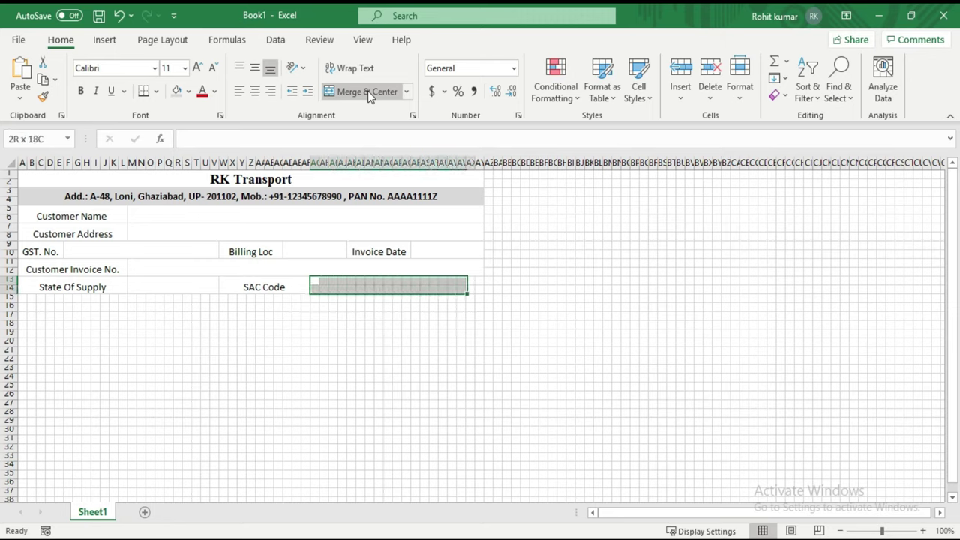
{"action": "key", "text": "shift+Right"}
{"action": "key", "text": "shift+Right"}
{"action": "left_click", "coordinate": [367, 91]}
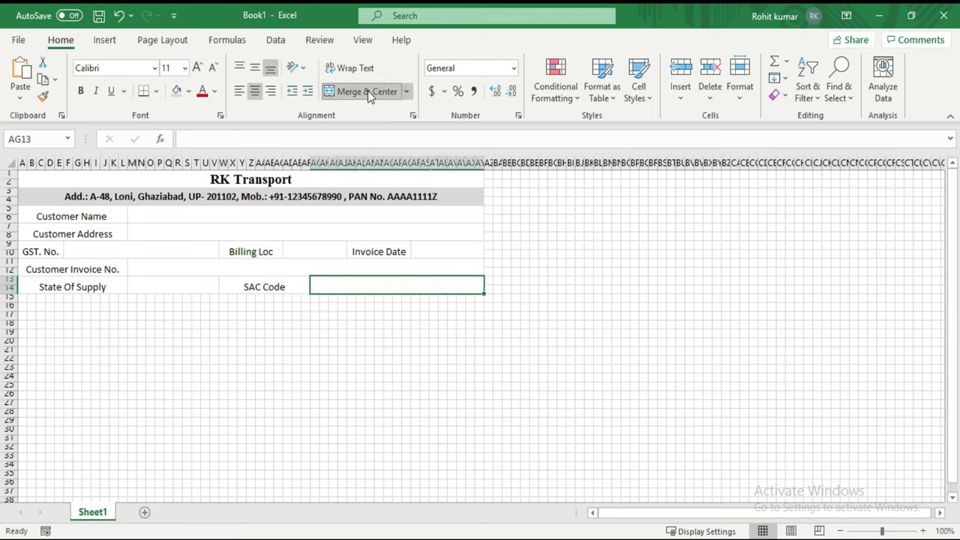
{"action": "key", "text": "Home"}
{"action": "key", "text": "Down"}
Merge row 15 into one blank strip across the invoice width
{"action": "key", "text": "shift+Right"}
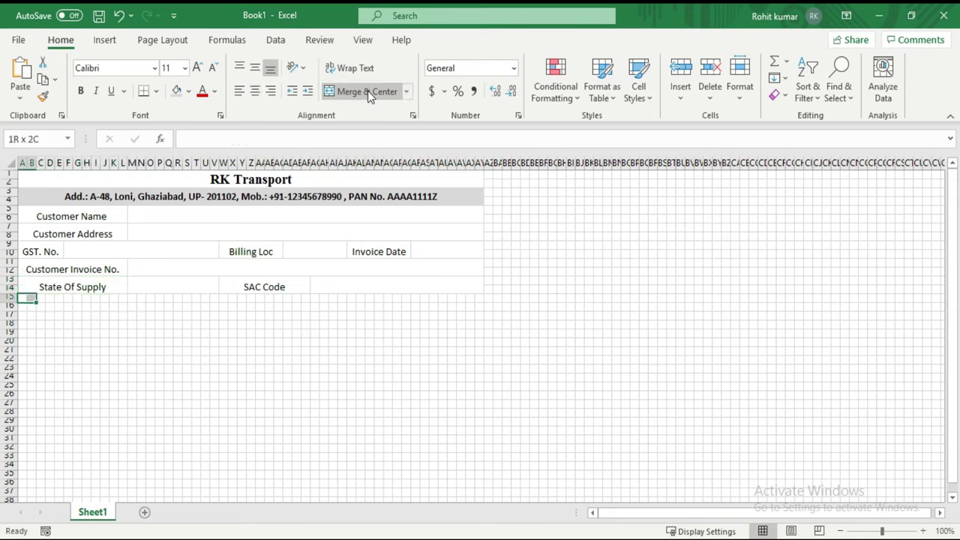
{"action": "key", "text": "shift+Right"}
{"action": "key", "text": "shift+Right"}
{"action": "key", "text": "shift+Right"}
{"action": "key", "text": "shift+Right"}
{"action": "key", "text": "shift+Right"}
{"action": "key", "text": "shift+Right"}
{"action": "key", "text": "shift+Right"}
{"action": "key", "text": "shift+Right"}
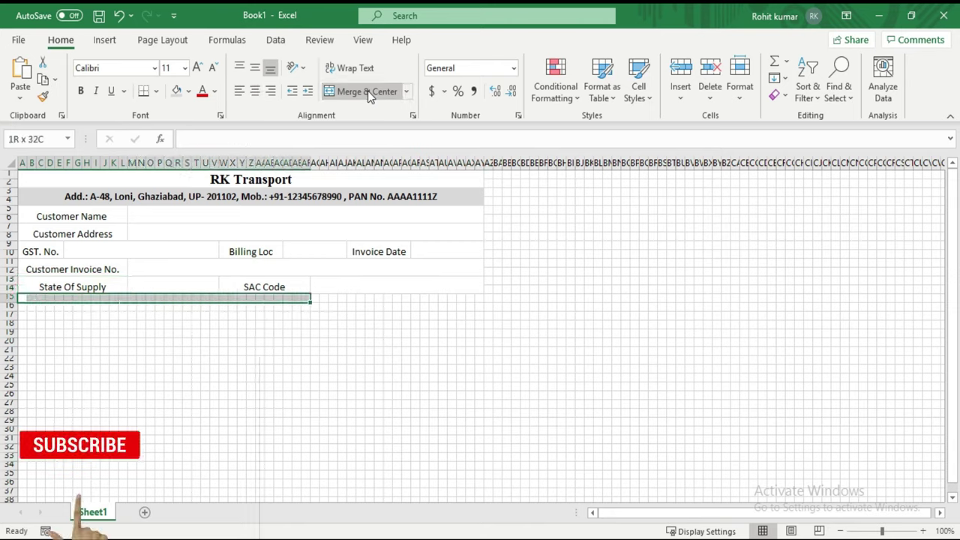
{"action": "key", "text": "shift+Right"}
{"action": "key", "text": "shift+Right"}
{"action": "key", "text": "shift+Right"}
{"action": "key", "text": "shift+Right"}
{"action": "key", "text": "shift+Right"}
{"action": "key", "text": "shift+Right"}
{"action": "key", "text": "shift+Right"}
{"action": "key", "text": "shift+Right"}
{"action": "key", "text": "shift+Right"}
{"action": "key", "text": "shift+Right"}
{"action": "key", "text": "shift+Right"}
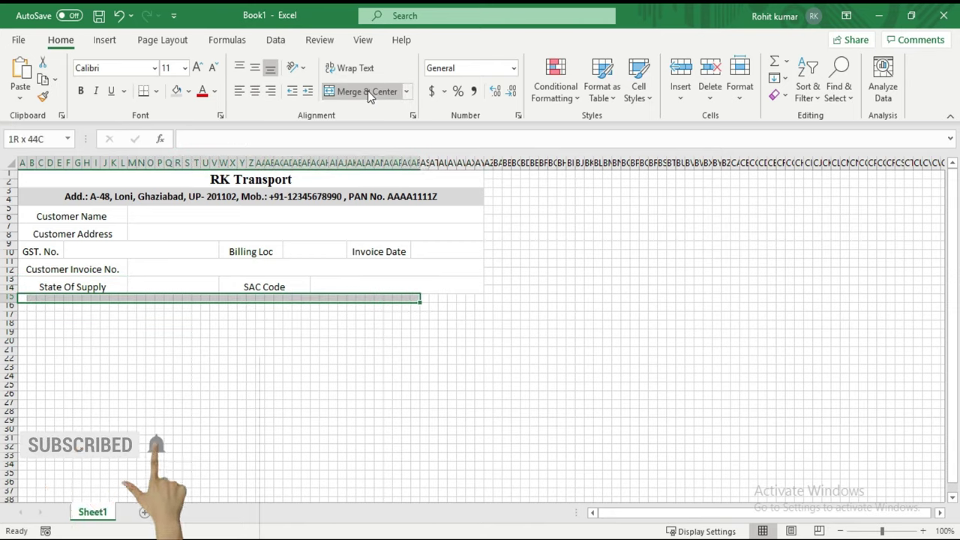
{"action": "key", "text": "shift+Right"}
{"action": "key", "text": "shift+Right"}
{"action": "key", "text": "shift+Right"}
Merge A16:B17 into one cell for the serial number heading
{"action": "key", "text": "shift+Right"}
{"action": "key", "text": "shift+Right"}
{"action": "key", "text": "shift+Right"}
{"action": "key", "text": "shift+Right"}
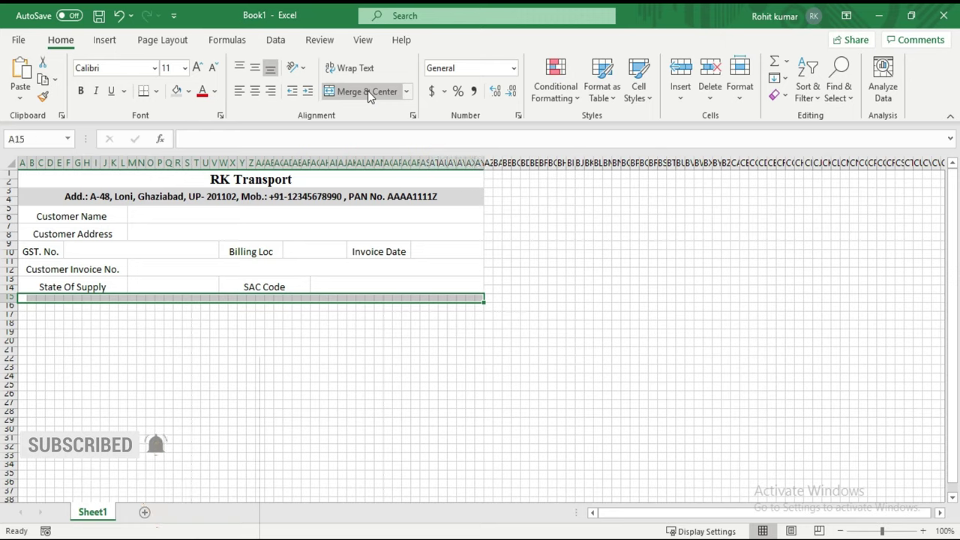
{"action": "left_click", "coordinate": [367, 91]}
{"action": "key", "text": "Down"}
{"action": "key", "text": "Home"}
{"action": "key", "text": "shift+Right"}
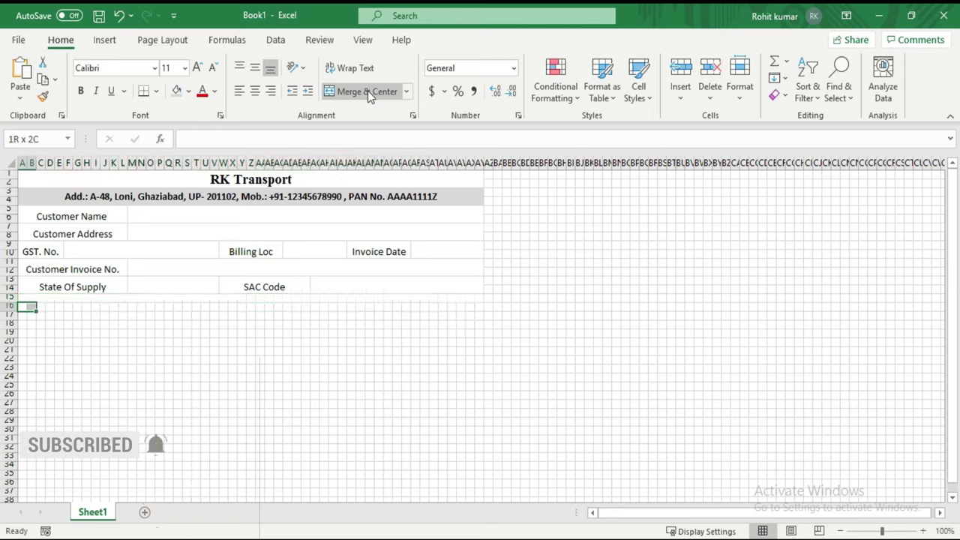
{"action": "key", "text": "shift+Down"}
{"action": "left_click", "coordinate": [368, 91]}
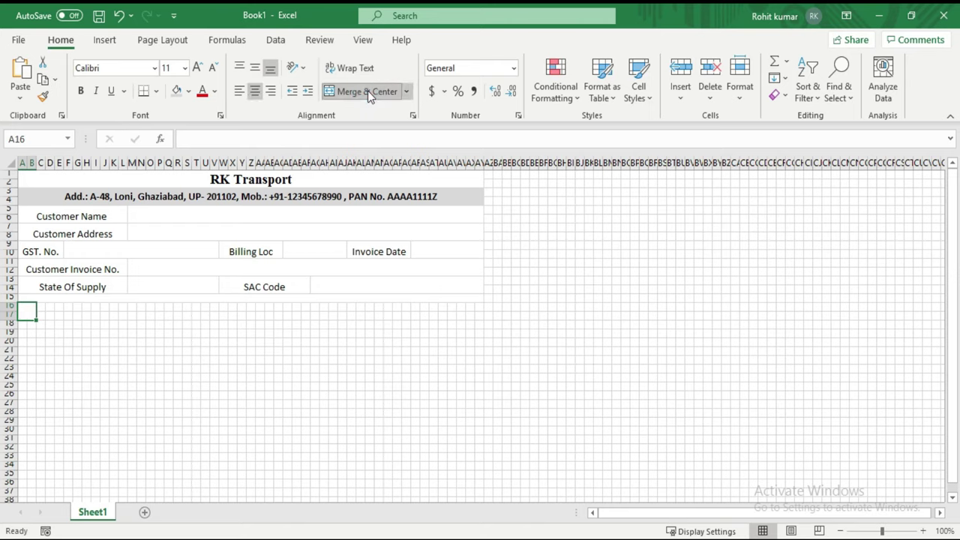
Add the Si. No., LR No. and merged LR Date column headings
{"action": "type", "text": "Si. No."}
{"action": "key", "text": "Tab"}
{"action": "key", "text": "shift+Down"}
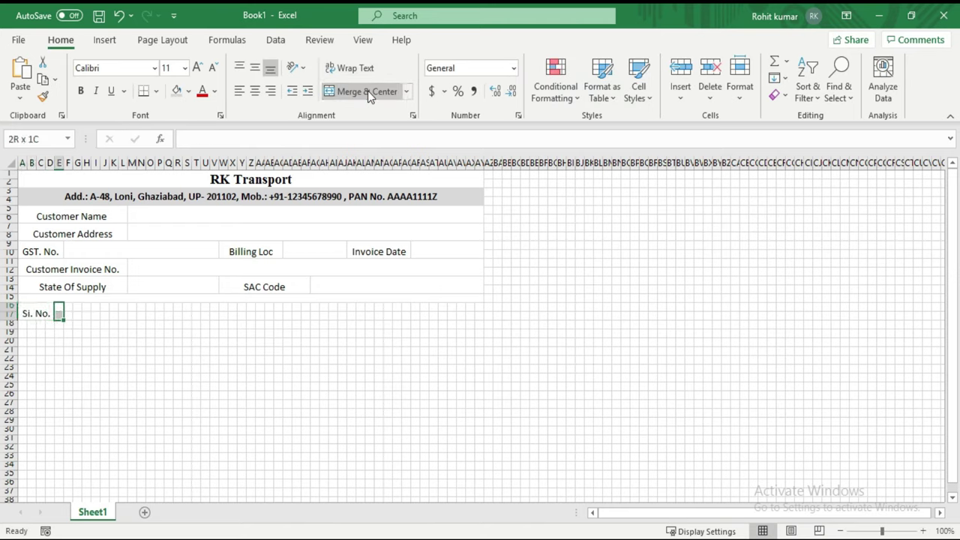
{"action": "key", "text": "shift+Right"}
{"action": "key", "text": "shift+Right"}
{"action": "key", "text": "shift+Right"}
{"action": "key", "text": "shift+Right"}
{"action": "key", "text": "shift+Right"}
{"action": "key", "text": "shift+Right"}
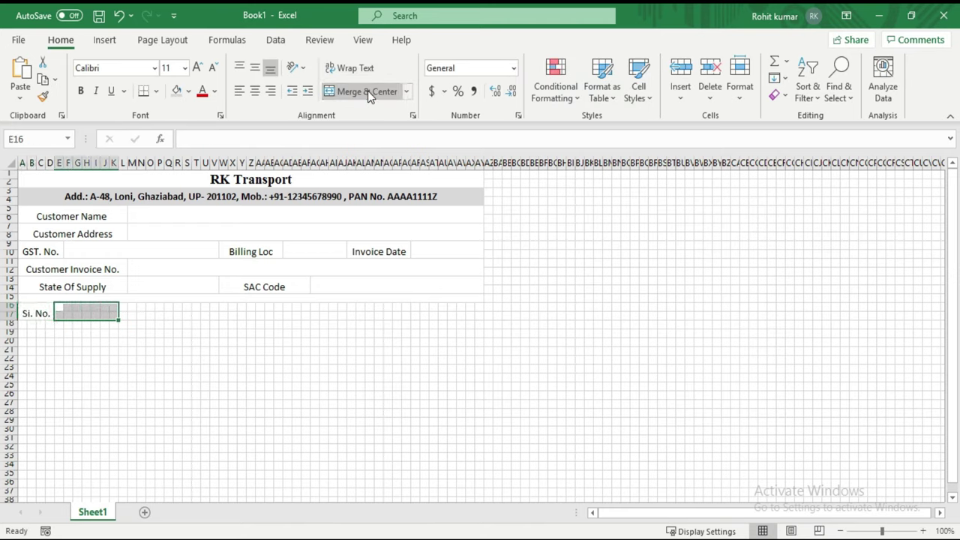
{"action": "type", "text": "LR No."}
{"action": "key", "text": "Tab"}
{"action": "key", "text": "shift+Down"}
{"action": "key", "text": "shift+Right"}
{"action": "key", "text": "shift+Right"}
{"action": "key", "text": "shift+Right"}
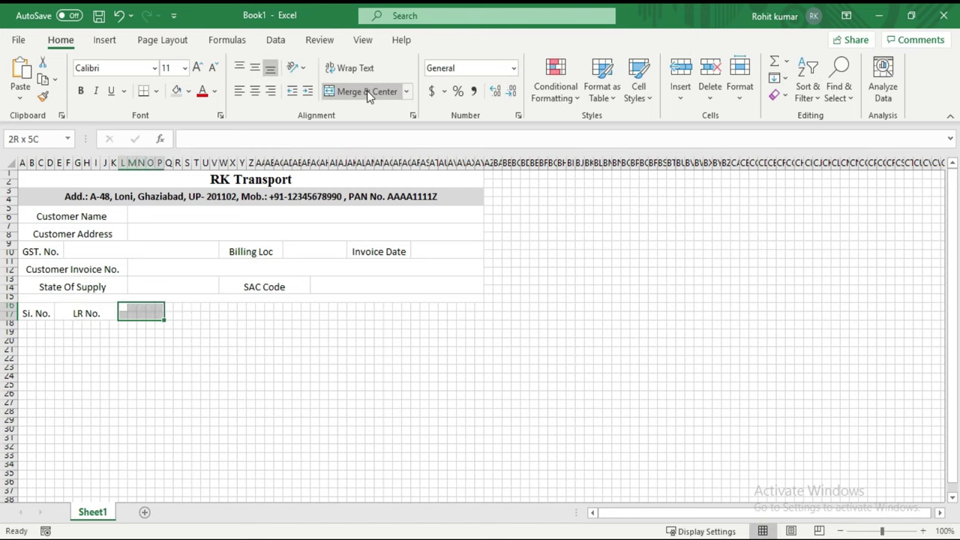
{"action": "key", "text": "shift+Right"}
{"action": "left_click", "coordinate": [367, 91]}
{"action": "type", "text": "LR Date"}
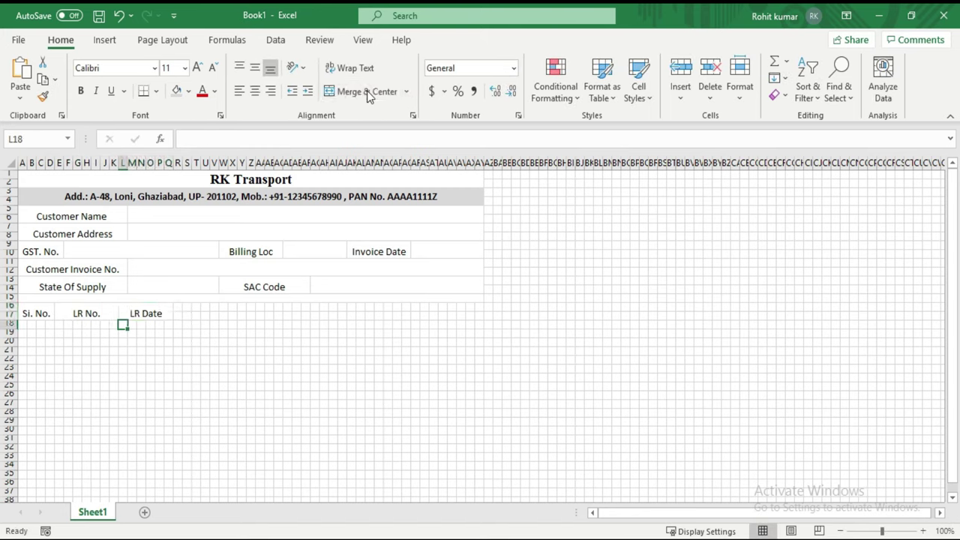
{"action": "key", "text": "Left"}
Add merged FromCity and To City headings after LR Date
{"action": "key", "text": "Right"}
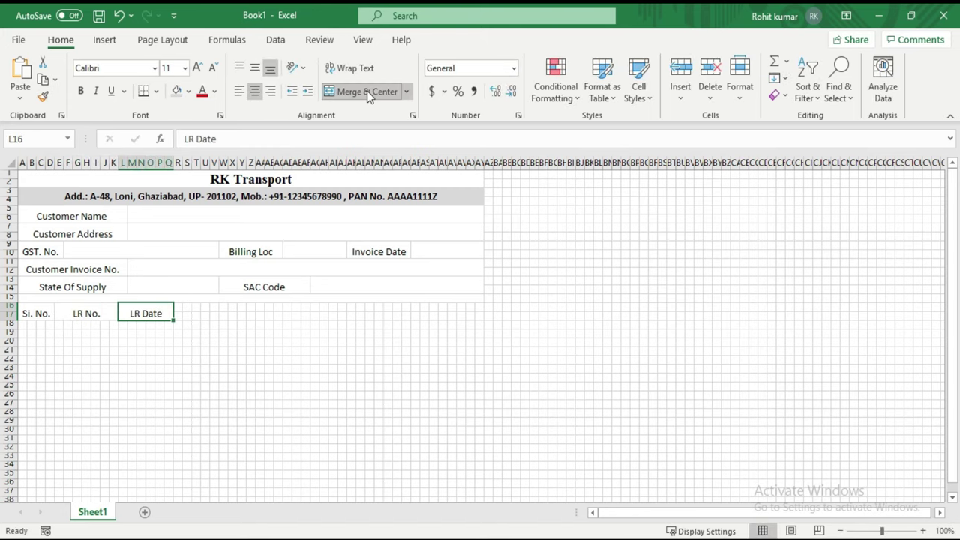
{"action": "key", "text": "Left"}
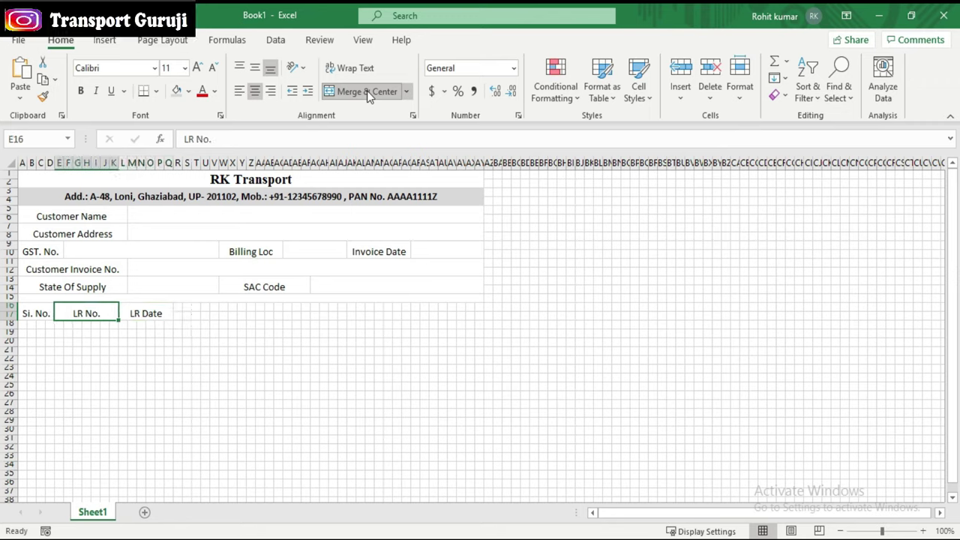
{"action": "key", "text": "Right"}
{"action": "key", "text": "Up"}
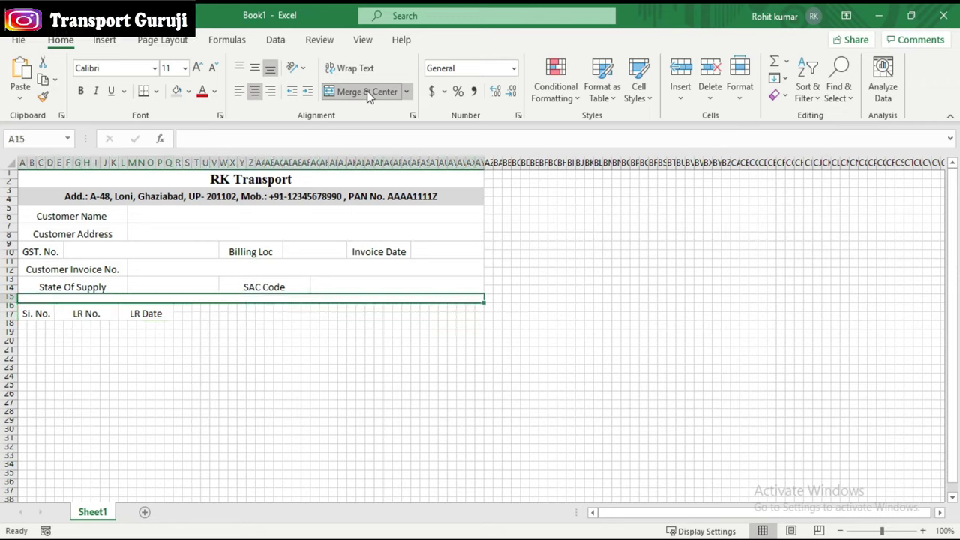
{"action": "key", "text": "Down"}
{"action": "key", "text": "Right"}
{"action": "key", "text": "shift+Down"}
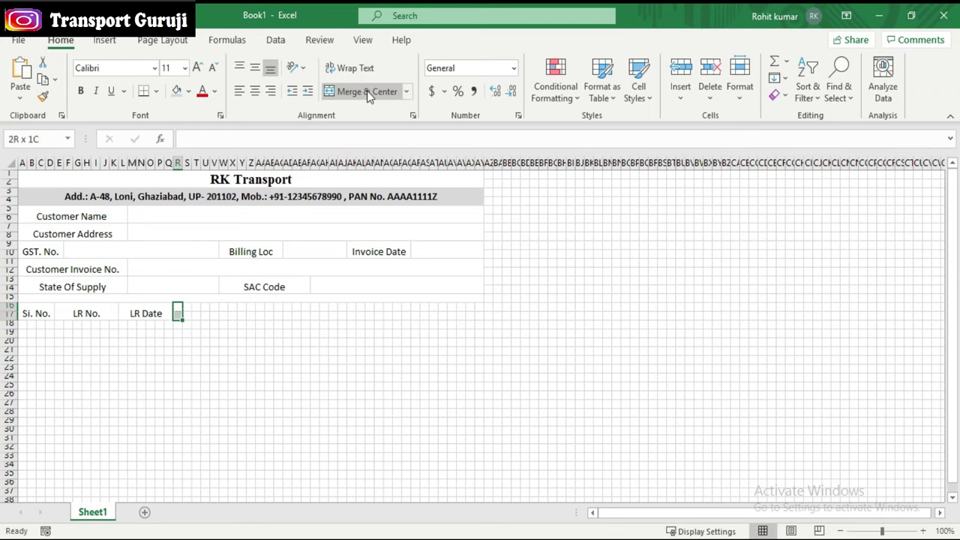
{"action": "key", "text": "shift+Right"}
{"action": "key", "text": "shift+Right"}
{"action": "key", "text": "shift+Right"}
{"action": "key", "text": "shift+Right"}
{"action": "left_click", "coordinate": [368, 93]}
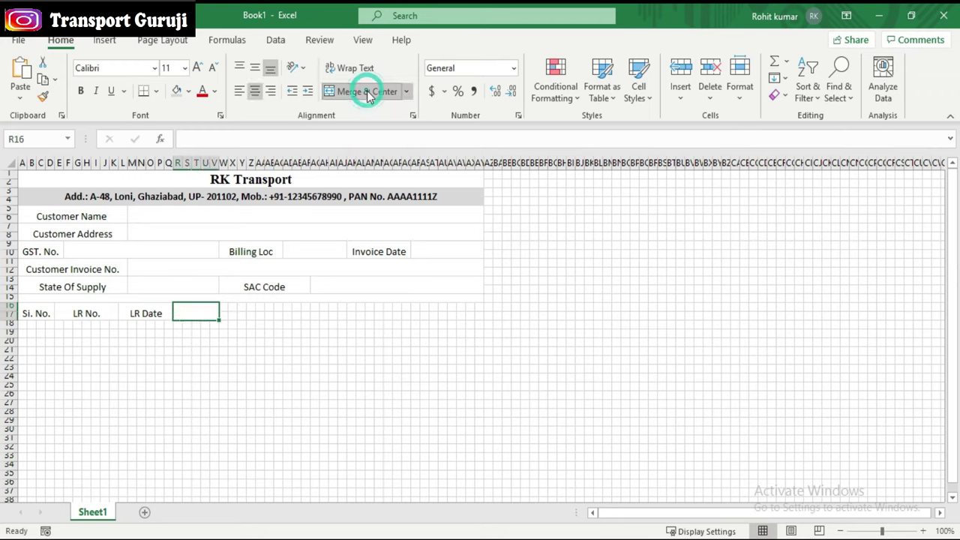
{"action": "type", "text": "FromCi"}
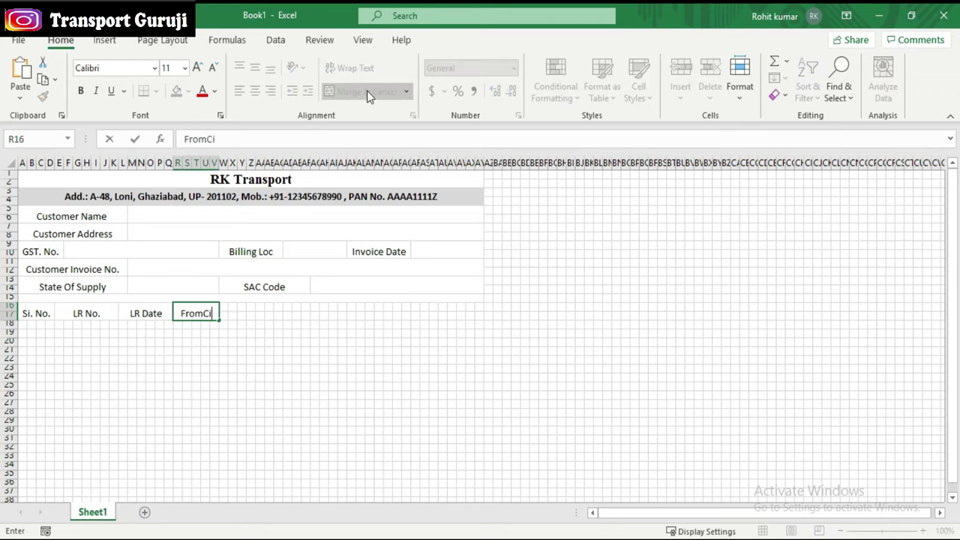
{"action": "type", "text": "ty"}
{"action": "key", "text": "Tab"}
{"action": "key", "text": "shift+Down"}
{"action": "key", "text": "shift+Right"}
{"action": "key", "text": "shift+Right"}
{"action": "key", "text": "shift+Right"}
{"action": "left_click", "coordinate": [368, 93]}
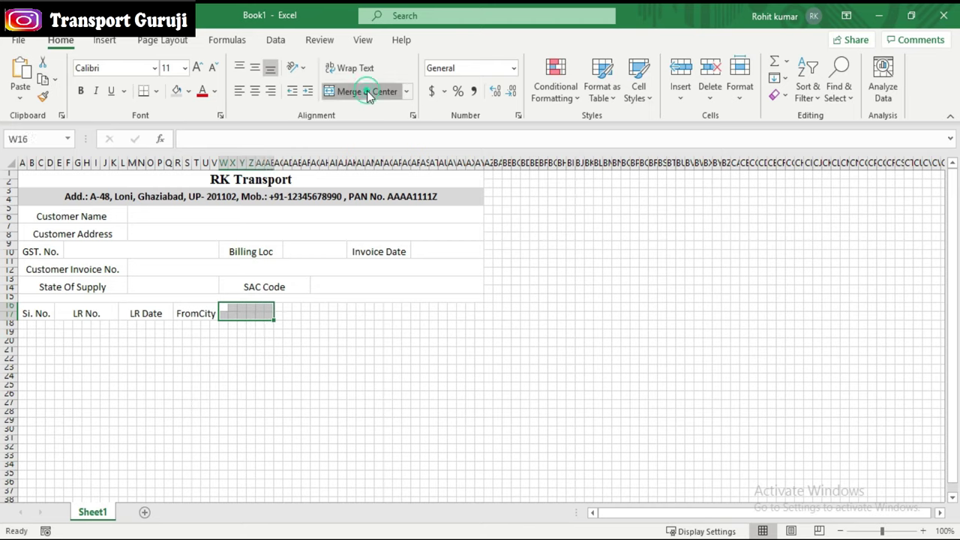
{"action": "type", "text": "To City"}
{"action": "key", "text": "Tab"}
Add merged Freight and Handling Ch. headings
{"action": "key", "text": "shift+Down"}
{"action": "key", "text": "shift+Right"}
{"action": "key", "text": "shift+Right"}
{"action": "key", "text": "shift+Right"}
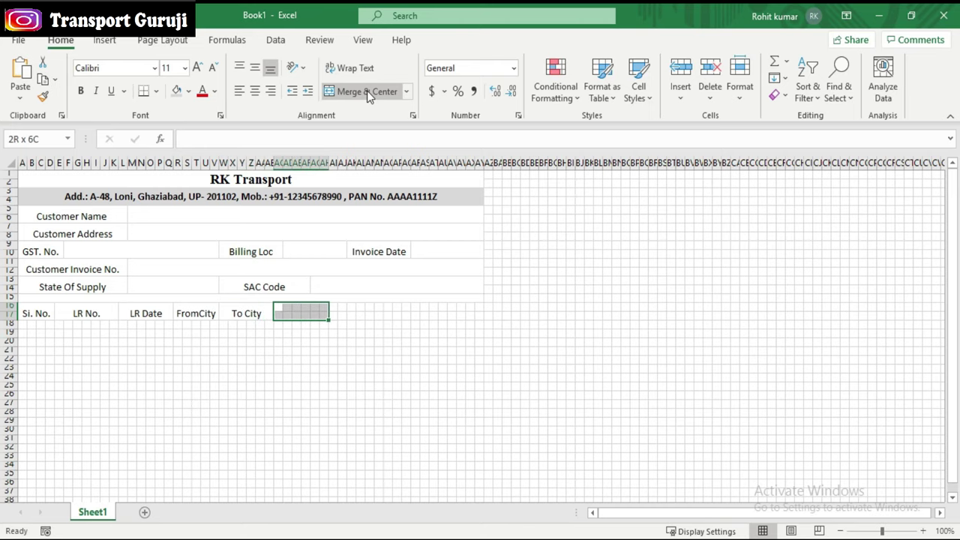
{"action": "key", "text": "shift+Left"}
{"action": "left_click", "coordinate": [366, 91]}
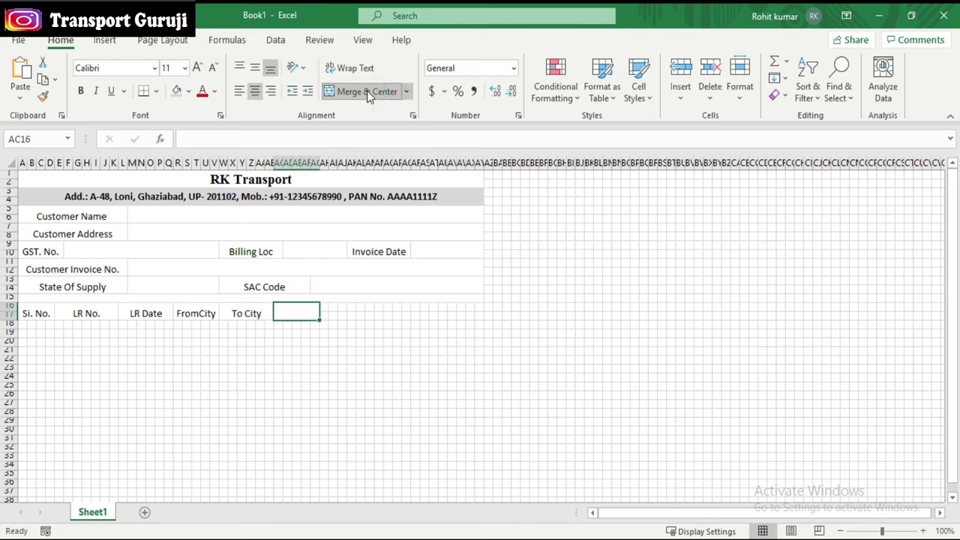
{"action": "type", "text": "Freight"}
{"action": "key", "text": "Tab"}
{"action": "key", "text": "shift+Down"}
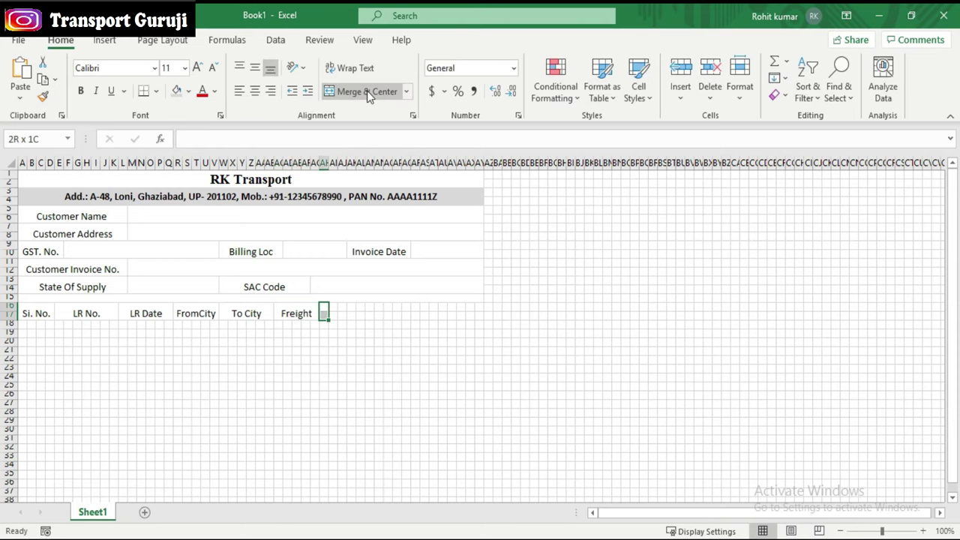
{"action": "key", "text": "shift+Right"}
{"action": "key", "text": "shift+Right"}
{"action": "key", "text": "shift+Right"}
{"action": "key", "text": "shift+Right"}
{"action": "key", "text": "shift+Right"}
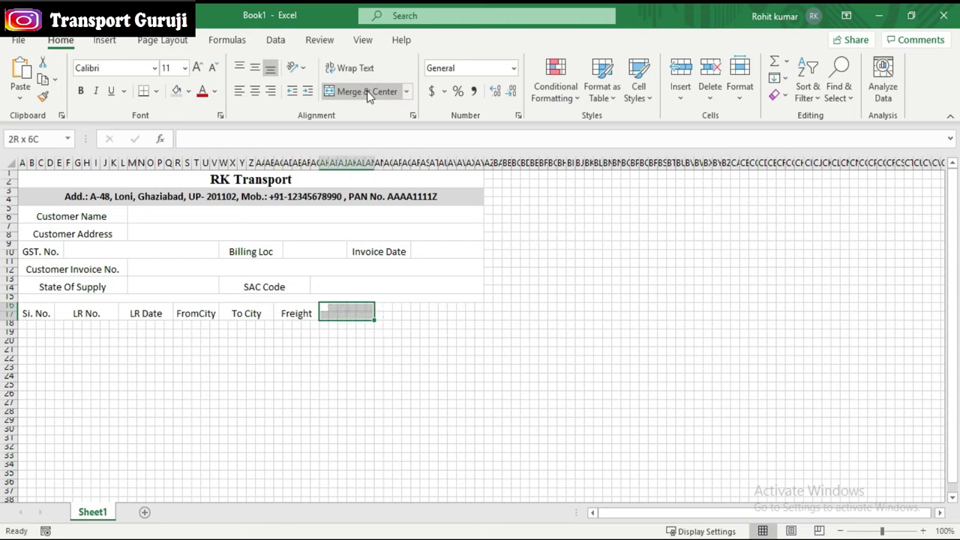
{"action": "left_click", "coordinate": [367, 91]}
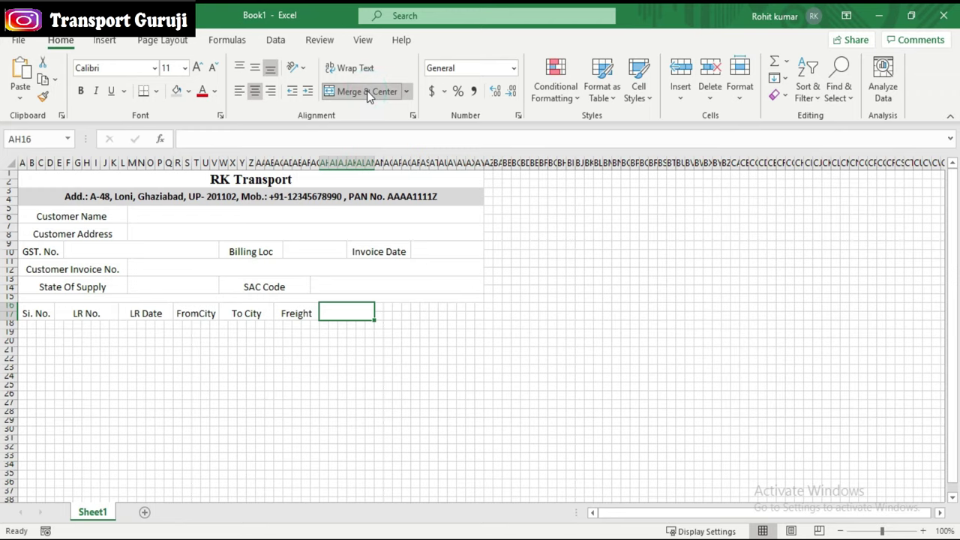
{"action": "type", "text": "Han"}
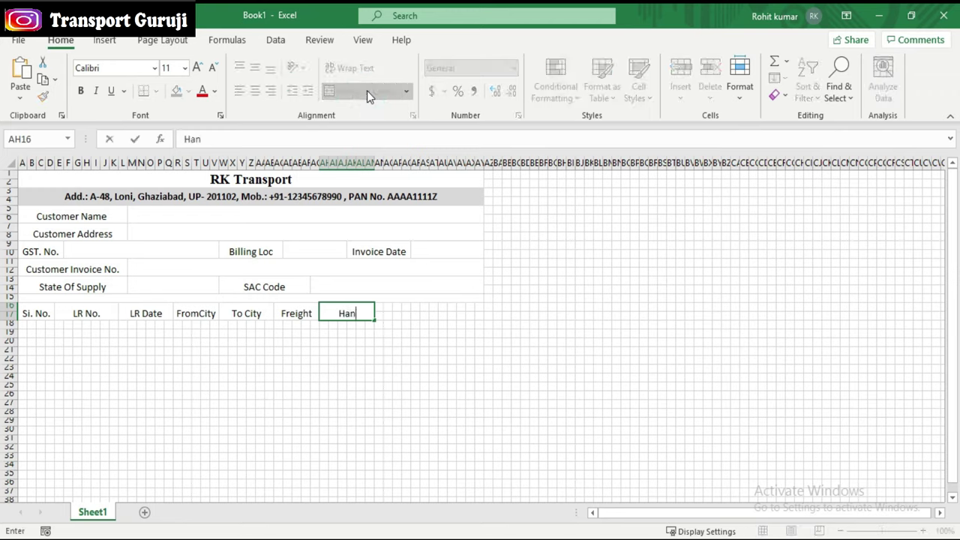
{"action": "type", "text": "dling Ch."}
{"action": "key", "text": "Tab"}
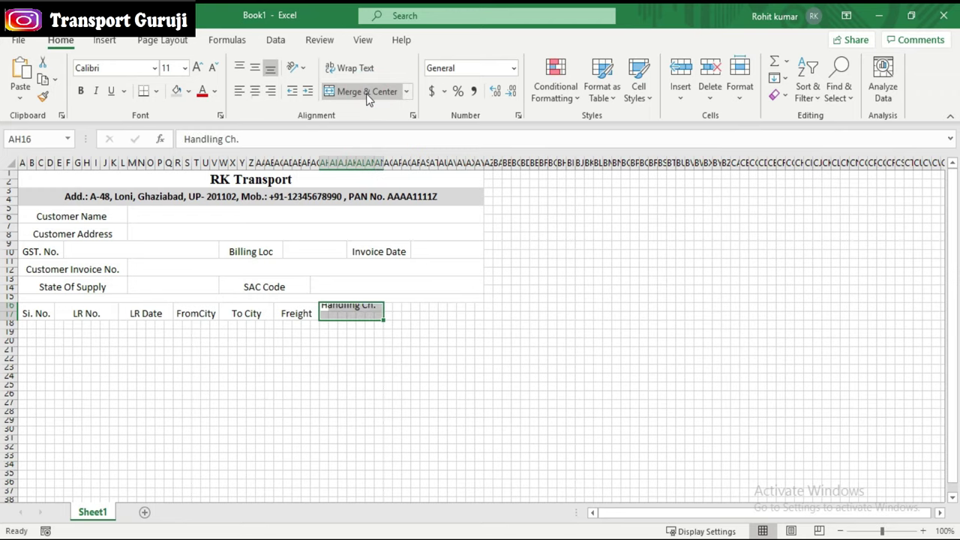
Add merged Detention and Total Freight headings and widen the column to fit
{"action": "key", "text": "shift+Down"}
{"action": "key", "text": "shift+Right"}
{"action": "key", "text": "shift+Right"}
{"action": "key", "text": "shift+Right"}
{"action": "key", "text": "shift+Right"}
{"action": "key", "text": "shift+Right"}
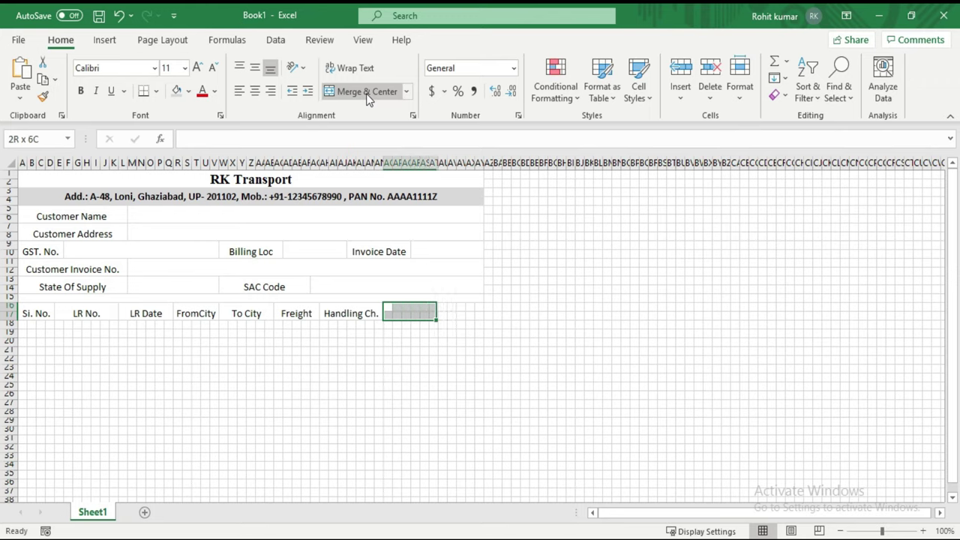
{"action": "left_click", "coordinate": [367, 92]}
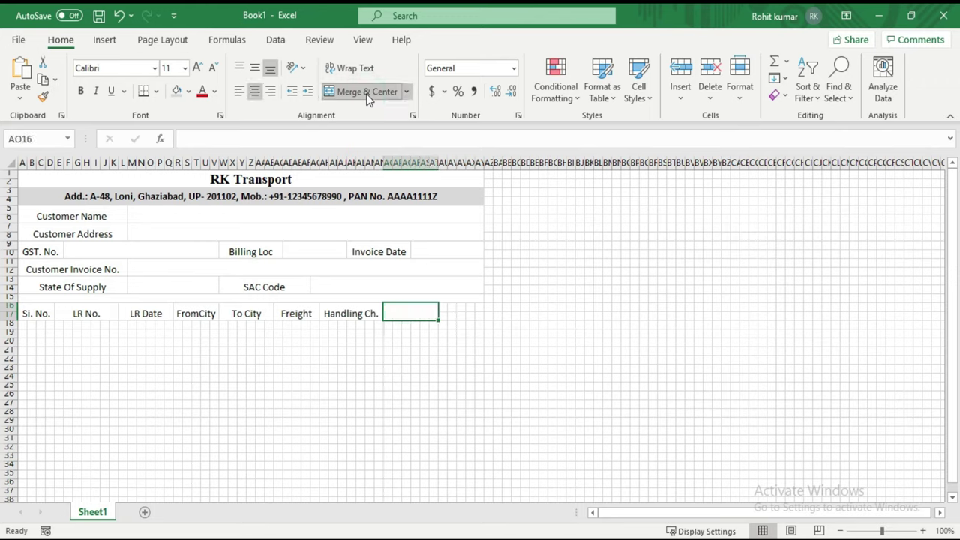
{"action": "type", "text": "Detention"}
{"action": "key", "text": "Tab"}
{"action": "key", "text": "shift+Down"}
{"action": "key", "text": "shift+Right"}
{"action": "key", "text": "shift+Right"}
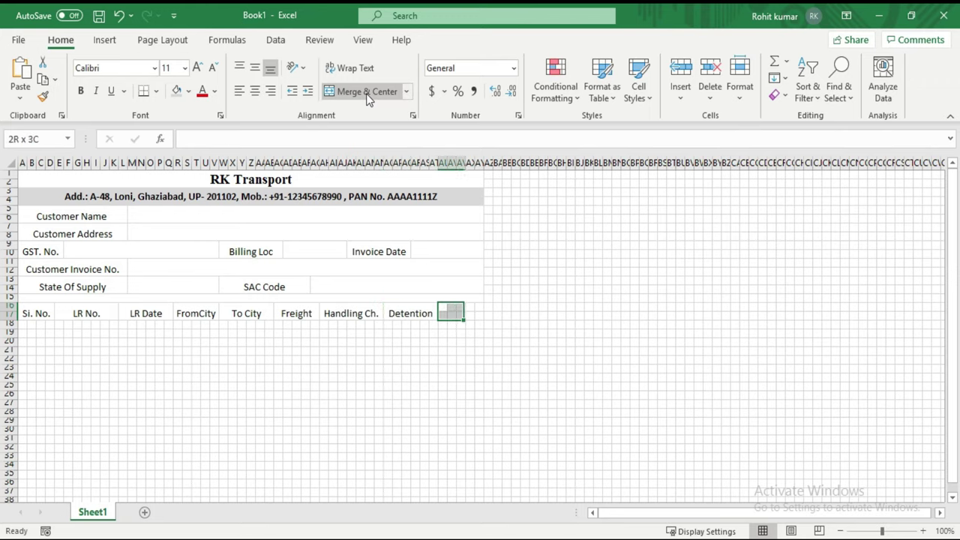
{"action": "key", "text": "shift+Right"}
{"action": "key", "text": "shift+Right"}
{"action": "left_click", "coordinate": [366, 91]}
{"action": "type", "text": "To"}
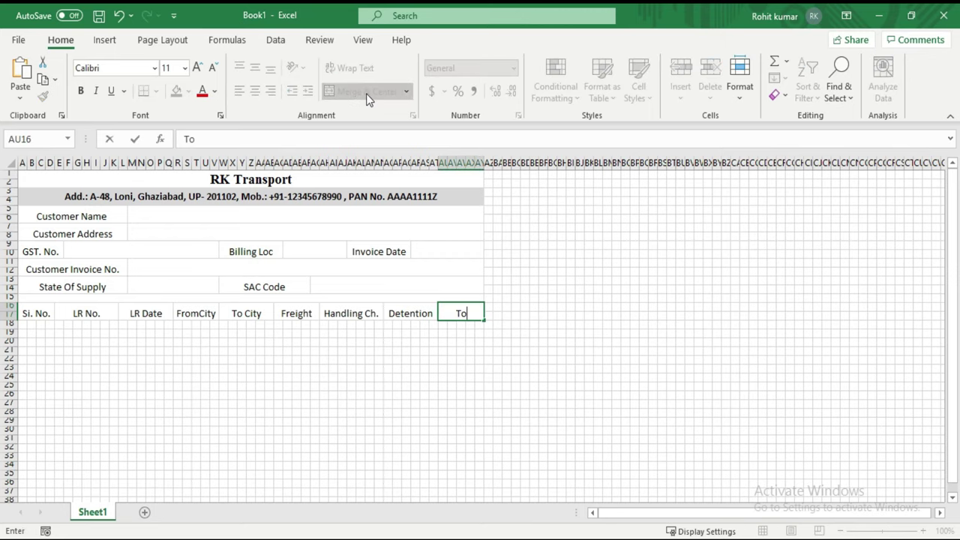
{"action": "type", "text": "tal Freight"}
{"action": "key", "text": "Return"}
{"action": "double_click", "coordinate": [469, 162]}
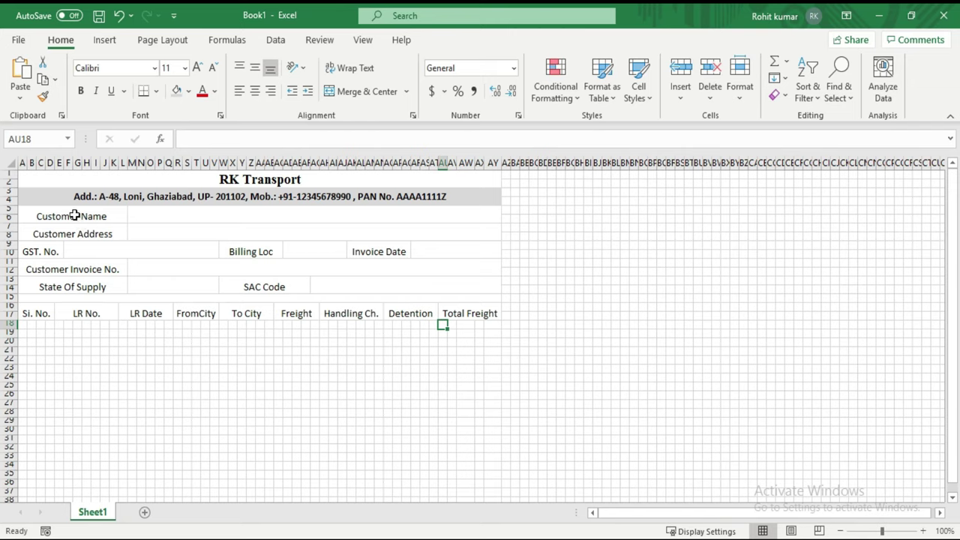
Set the form from Customer Name to row 18 in Times New Roman
{"action": "left_click_drag", "start_coordinate": [75, 215], "coordinate": [306, 323]}
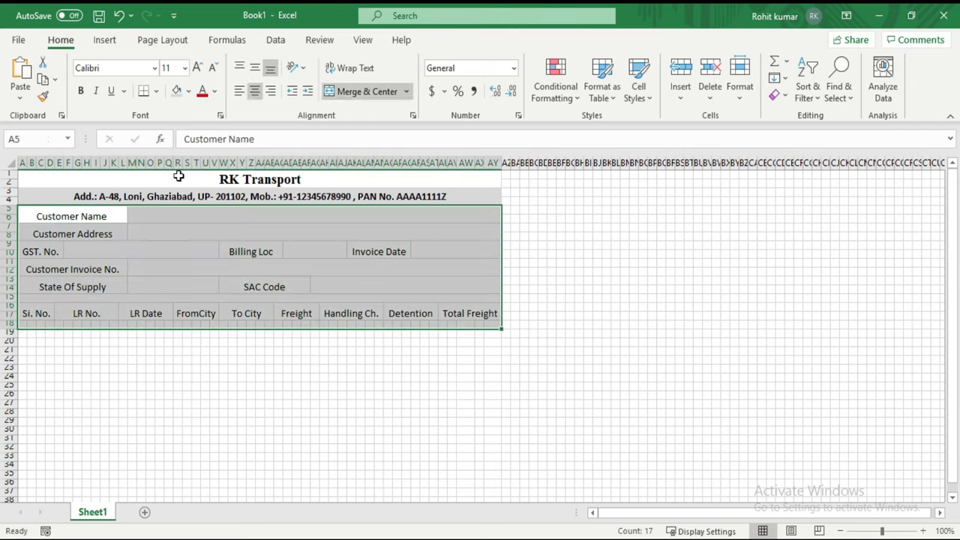
{"action": "left_click", "coordinate": [111, 66]}
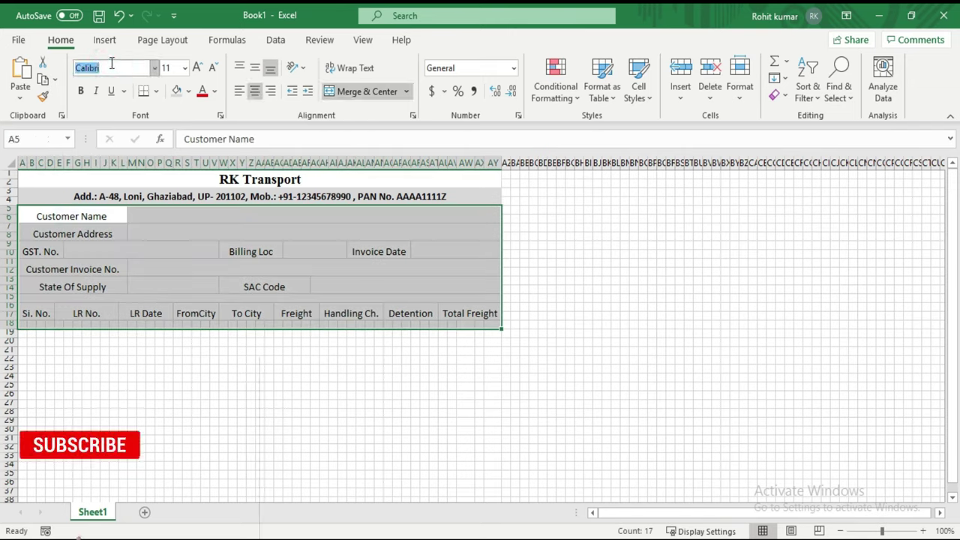
{"action": "type", "text": "Times New Roman"}
{"action": "key", "text": "Return"}
Bold the item header row and the Customer Name through State Of Supply labels
{"action": "left_click_drag", "start_coordinate": [22, 309], "coordinate": [498, 317]}
{"action": "key", "text": "ctrl+b"}
{"action": "left_click", "coordinate": [223, 357]}
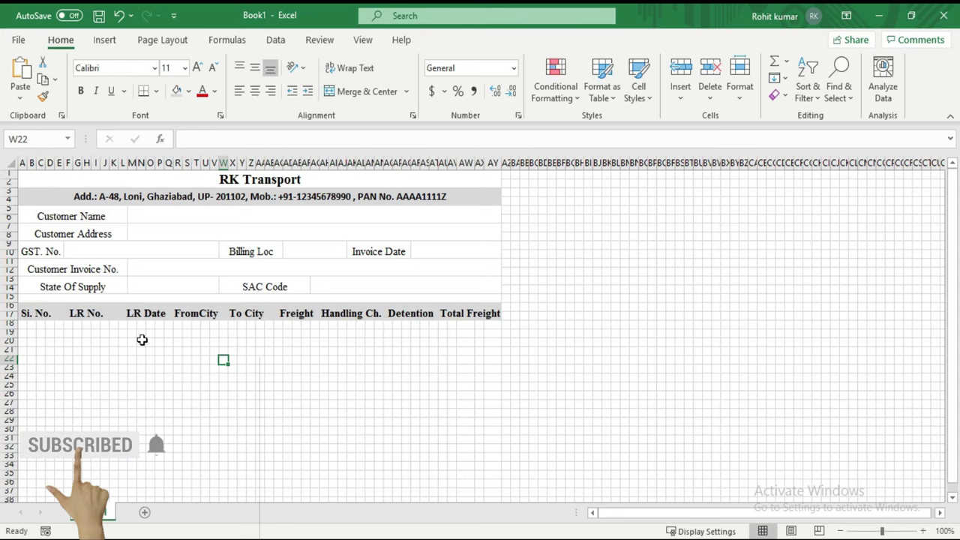
{"action": "left_click_drag", "start_coordinate": [71, 216], "coordinate": [71, 234]}
{"action": "key", "text": "ctrl+b"}
{"action": "left_click", "coordinate": [41, 251]}
{"action": "key", "text": "ctrl+b"}
{"action": "left_click_drag", "start_coordinate": [72, 268], "coordinate": [60, 282]}
{"action": "key", "text": "ctrl+b"}
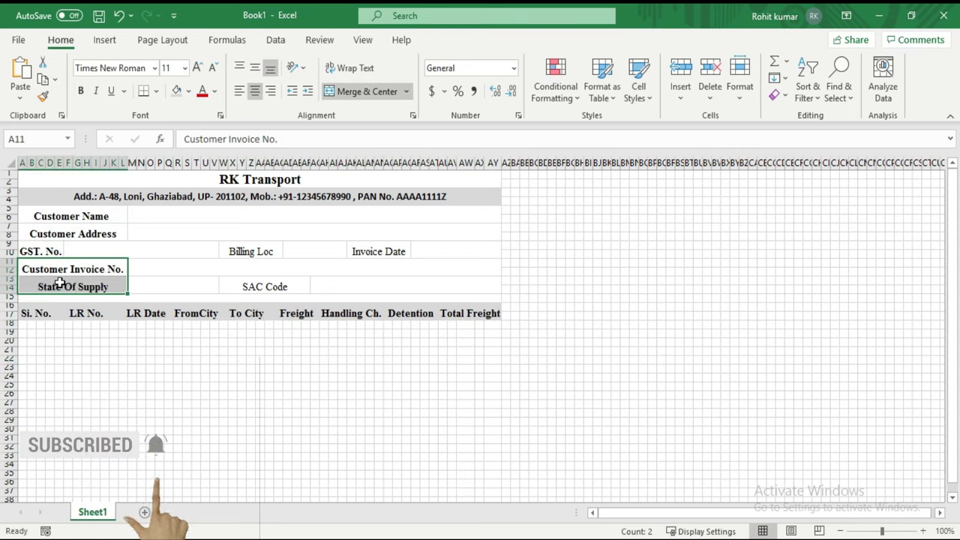
Bold the Billing Loc, SAC Code and Invoice Date labels
{"action": "left_click", "coordinate": [250, 252]}
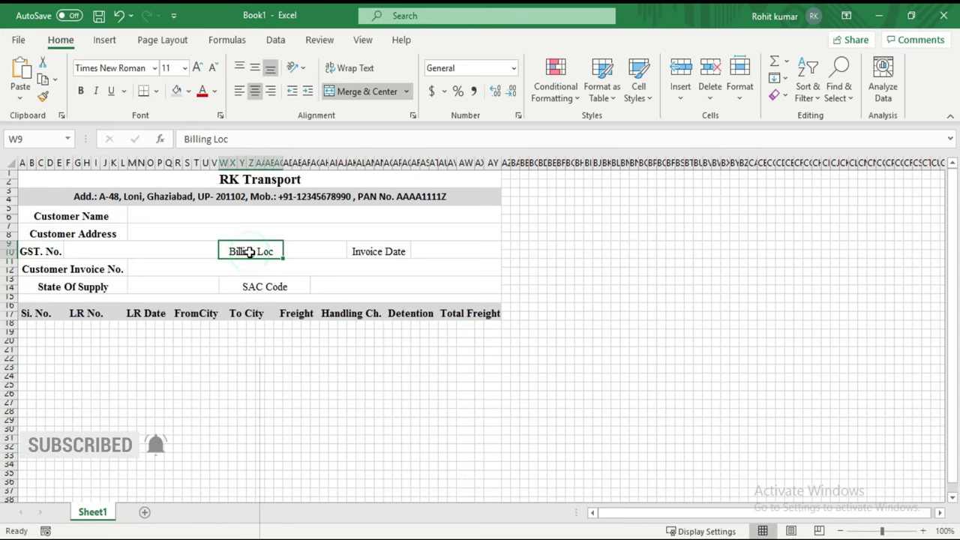
{"action": "key", "text": "ctrl+b"}
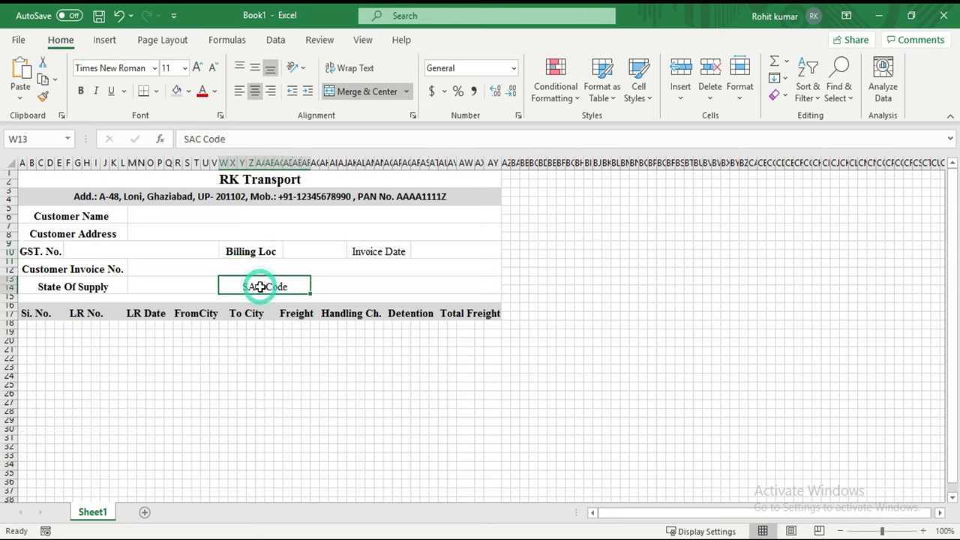
{"action": "left_click", "coordinate": [258, 285]}
{"action": "key", "text": "ctrl+b"}
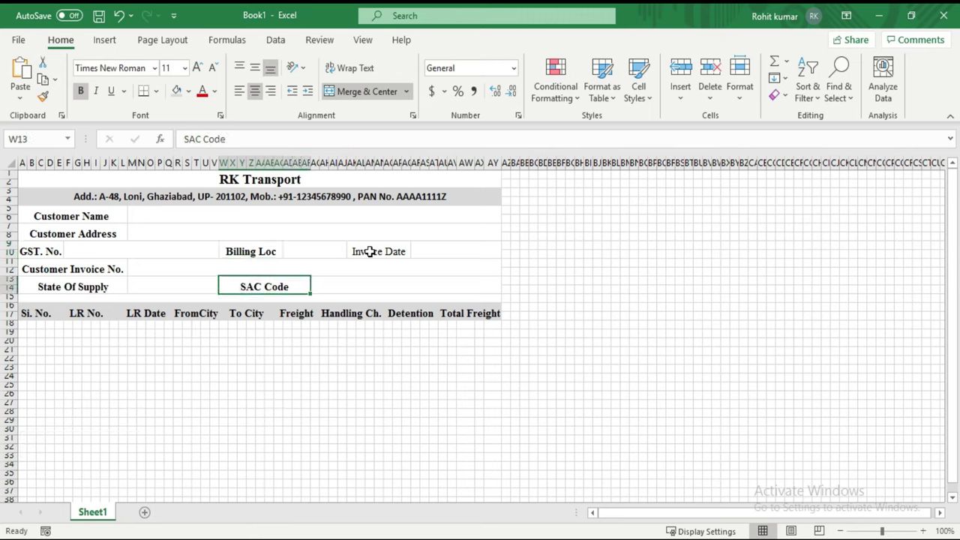
{"action": "left_click", "coordinate": [370, 252]}
{"action": "key", "text": "ctrl+b"}
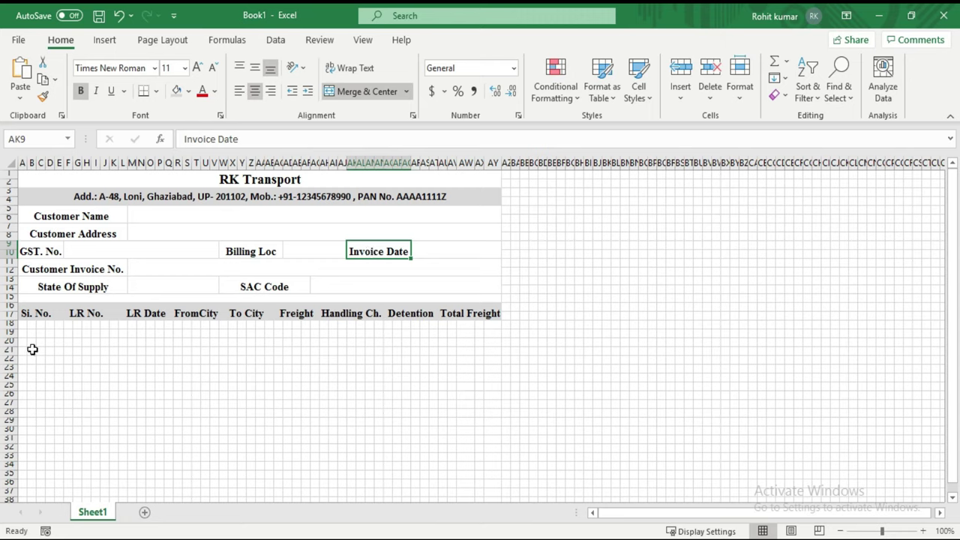
{"action": "left_click", "coordinate": [29, 315]}
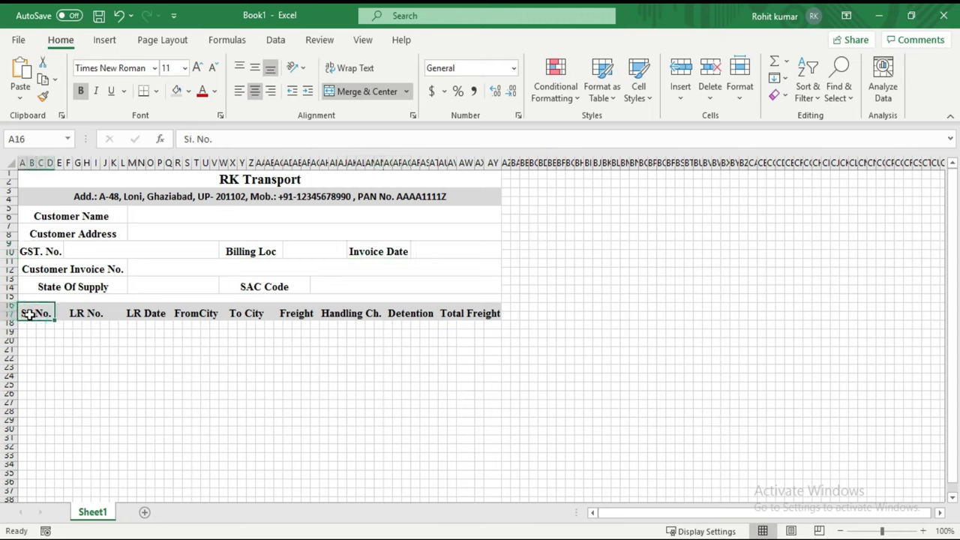
Copy the item header row from Si. No. to Total Freight
{"action": "left_click_drag", "start_coordinate": [29, 315], "coordinate": [29, 323]}
{"action": "key", "text": "shift+Up"}
{"action": "key", "text": "shift+Right"}
{"action": "key", "text": "shift+Right"}
{"action": "key", "text": "shift+Right"}
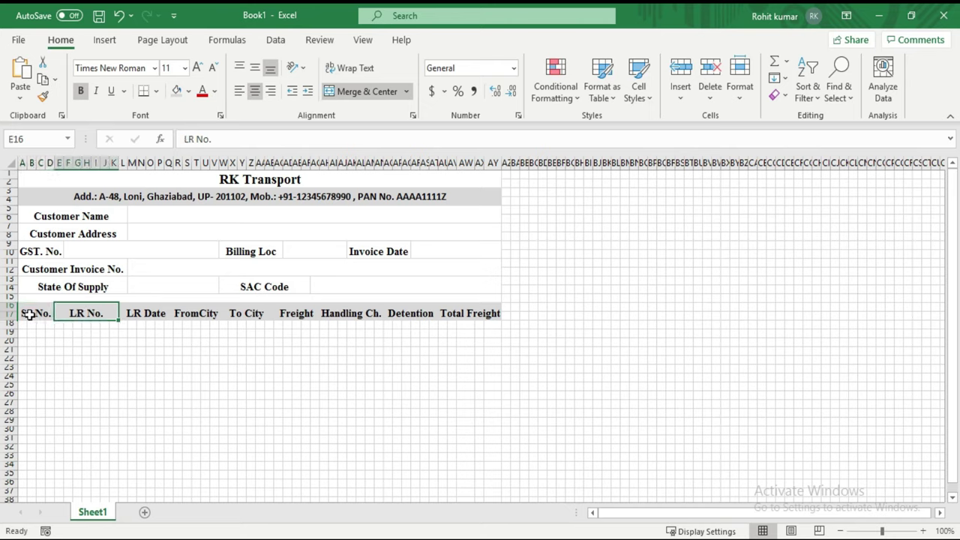
{"action": "key", "text": "shift+Right"}
{"action": "key", "text": "shift+Right"}
{"action": "key", "text": "shift+Right"}
{"action": "key", "text": "shift+Right"}
{"action": "key", "text": "shift+Right"}
{"action": "key", "text": "shift+Right"}
{"action": "key", "text": "shift+Left"}
{"action": "key", "text": "shift+Left"}
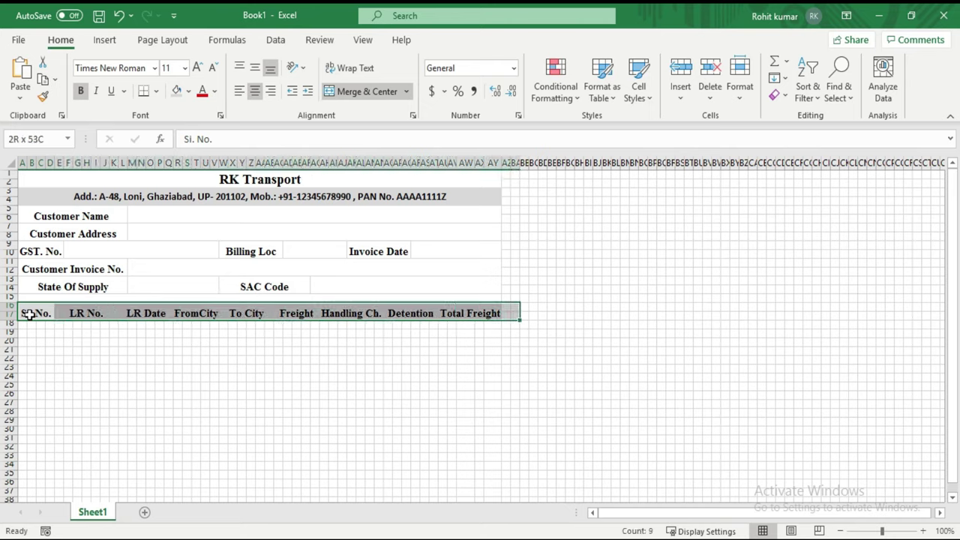
{"action": "key", "text": "shift+Left"}
{"action": "key", "text": "shift+Left"}
{"action": "key", "text": "shift+Left"}
{"action": "key", "text": "ctrl+c"}
Paste several copies of the header row into the rows from 18 down
{"action": "left_click", "coordinate": [22, 323]}
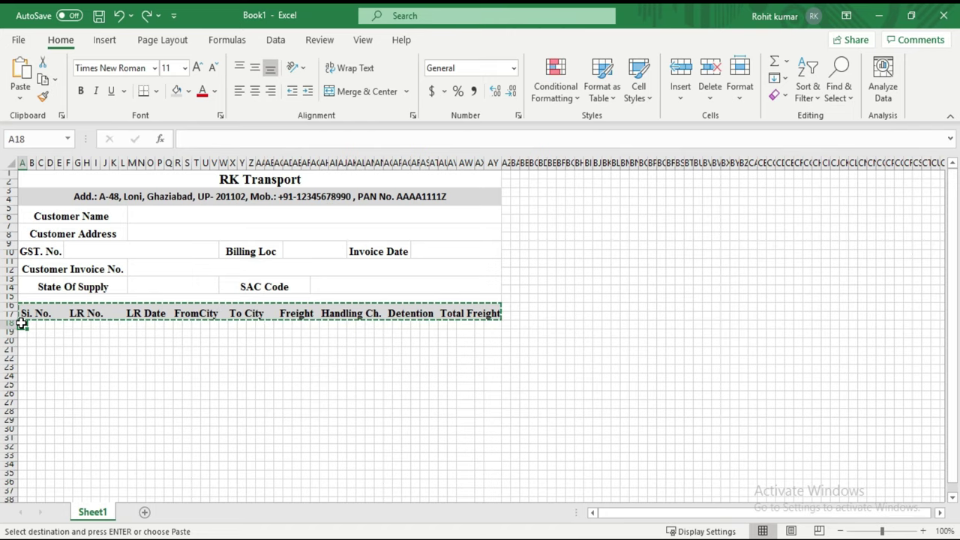
{"action": "key", "text": "ctrl+v"}
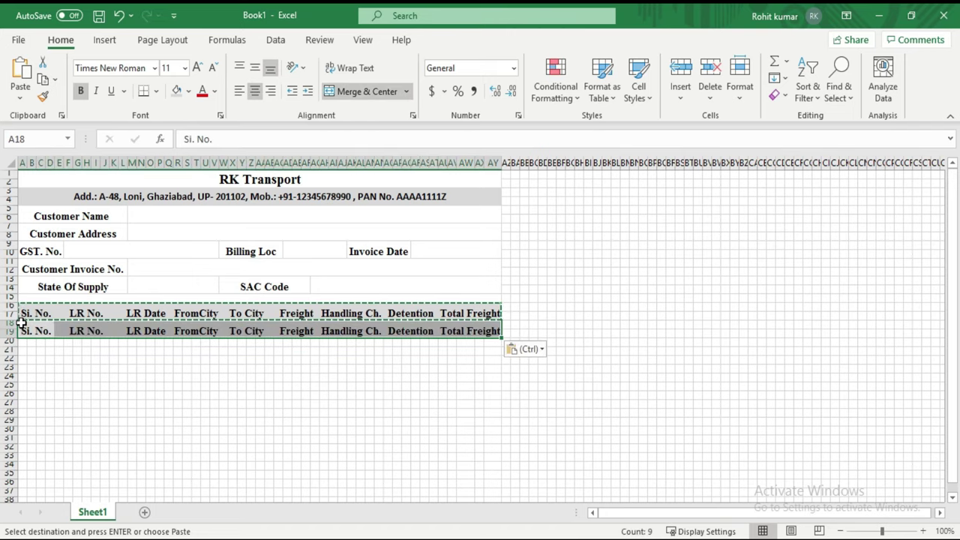
{"action": "key", "text": "Down"}
{"action": "key", "text": "Down"}
{"action": "key", "text": "Down"}
{"action": "key", "text": "Up"}
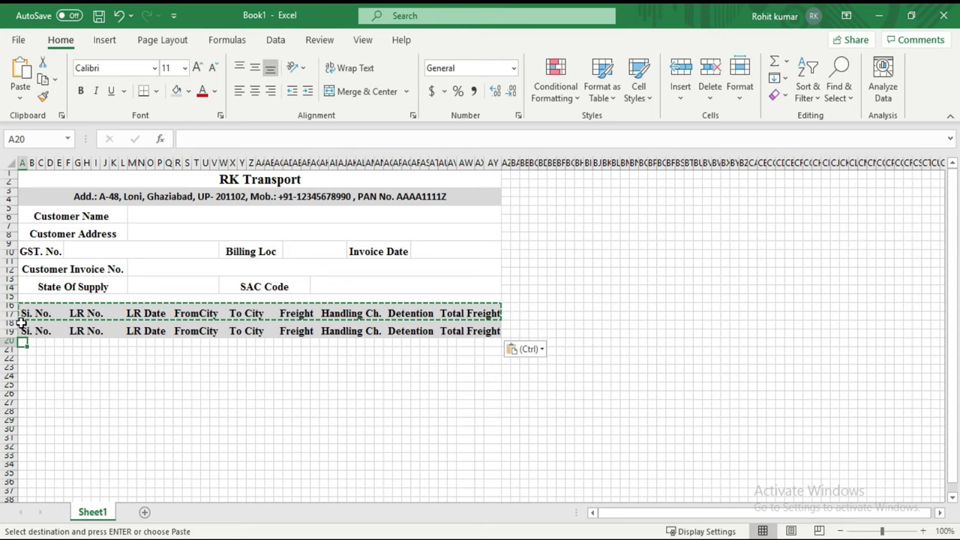
{"action": "key", "text": "ctrl+v"}
{"action": "key", "text": "Down"}
{"action": "key", "text": "Down"}
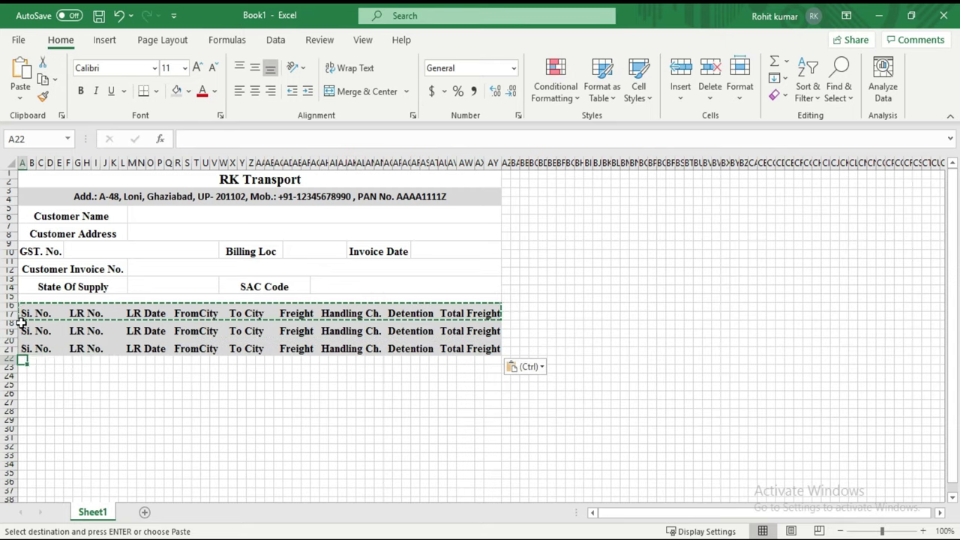
{"action": "key", "text": "ctrl+v"}
{"action": "key", "text": "ctrl+shift+Down"}
{"action": "key", "text": "ctrl+v"}
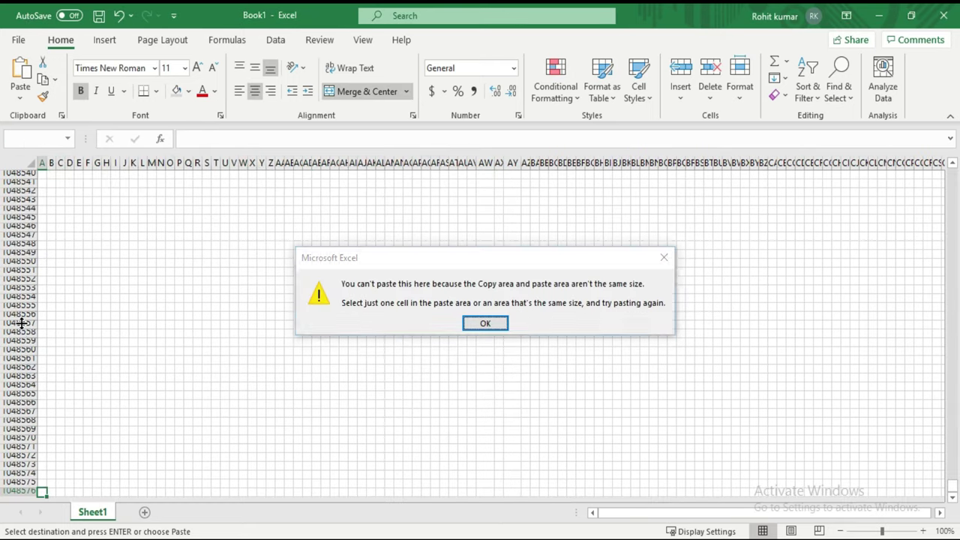
{"action": "key", "text": "Return"}
{"action": "key", "text": "ctrl+Up"}
{"action": "key", "text": "ctrl+v"}
{"action": "key", "text": "Down"}
{"action": "key", "text": "Down"}
{"action": "key", "text": "ctrl+v"}
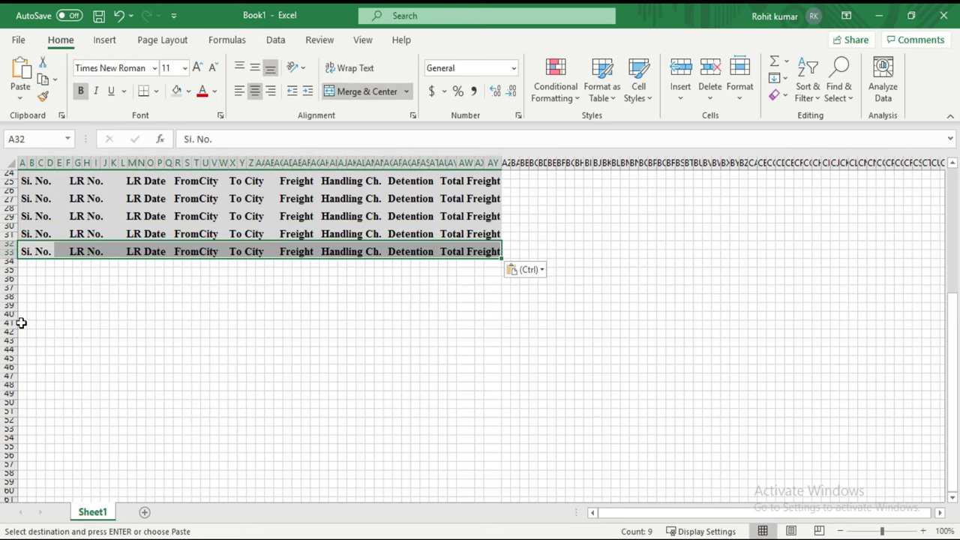
{"action": "key", "text": "Down"}
{"action": "key", "text": "Down"}
{"action": "key", "text": "ctrl+v"}
{"action": "key", "text": "Up"}
{"action": "key", "text": "ctrl+Up"}
{"action": "key", "text": "ctrl+Up"}
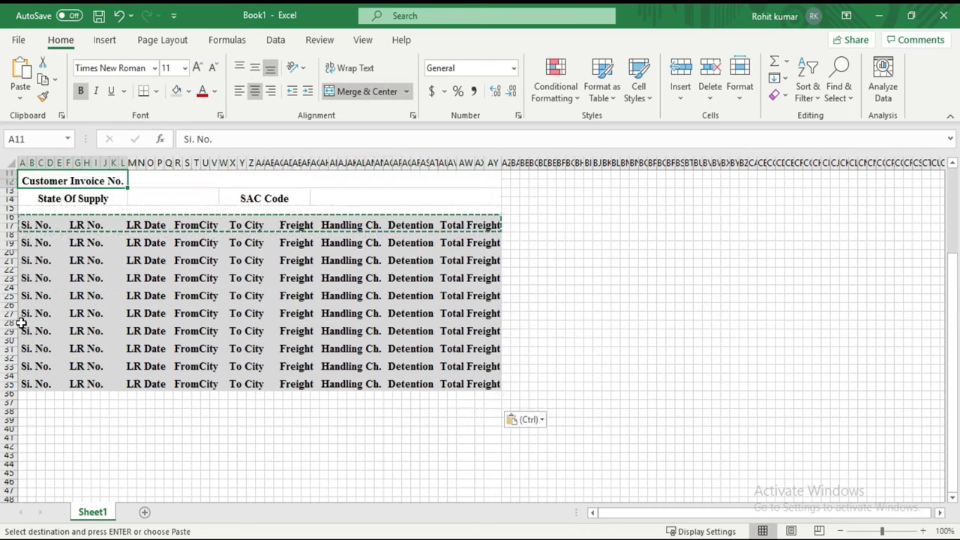
{"action": "key", "text": "ctrl+Up"}
{"action": "key", "text": "Down"}
Clear the duplicated header rows 18–35, leaving a single header row
{"action": "left_click", "coordinate": [21, 324]}
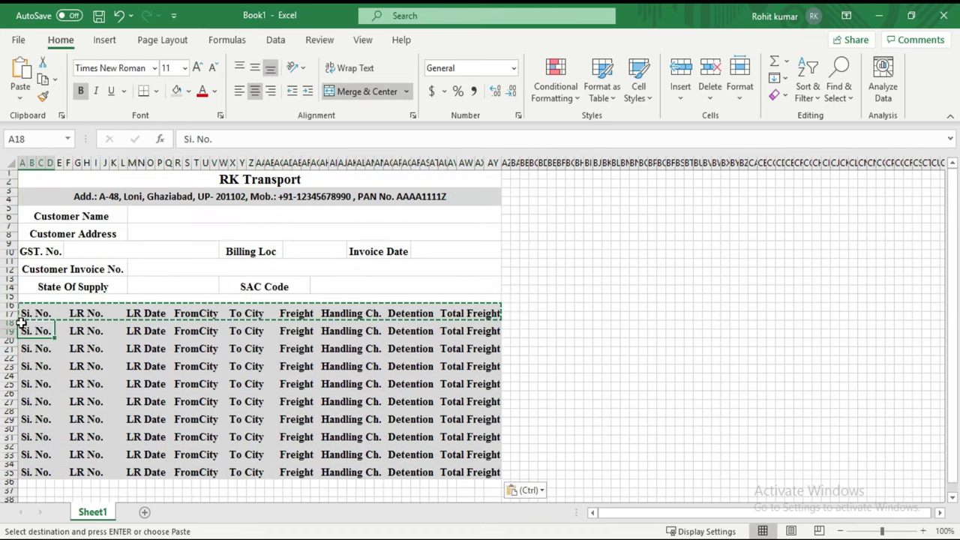
{"action": "left_click", "coordinate": [25, 312]}
{"action": "key", "text": "Delete"}
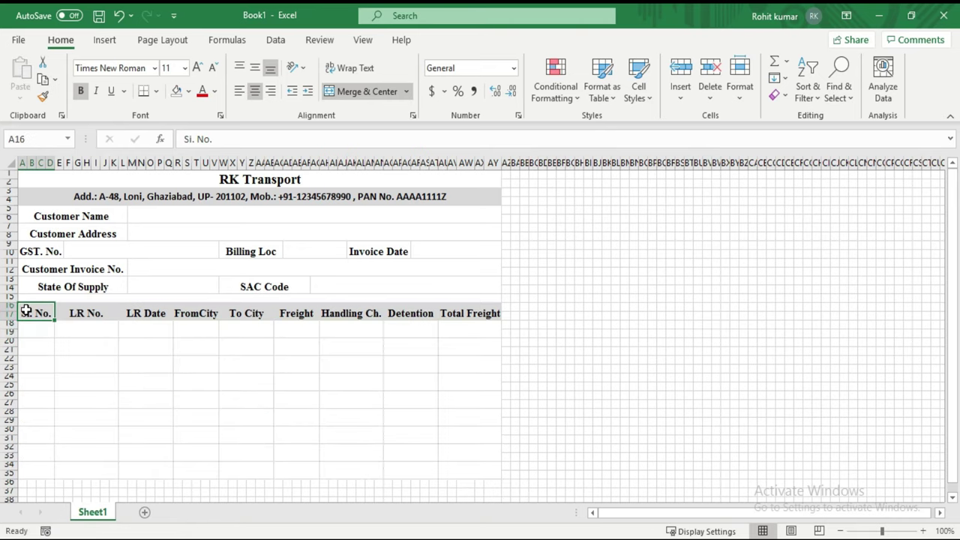
{"action": "key", "text": "shift+Right"}
{"action": "key", "text": "shift+Right"}
{"action": "key", "text": "shift+Right"}
{"action": "key", "text": "shift+Right"}
{"action": "key", "text": "shift+Right"}
{"action": "key", "text": "shift+Right"}
{"action": "key", "text": "shift+Right"}
{"action": "key", "text": "shift+Right"}
{"action": "key", "text": "shift+Right"}
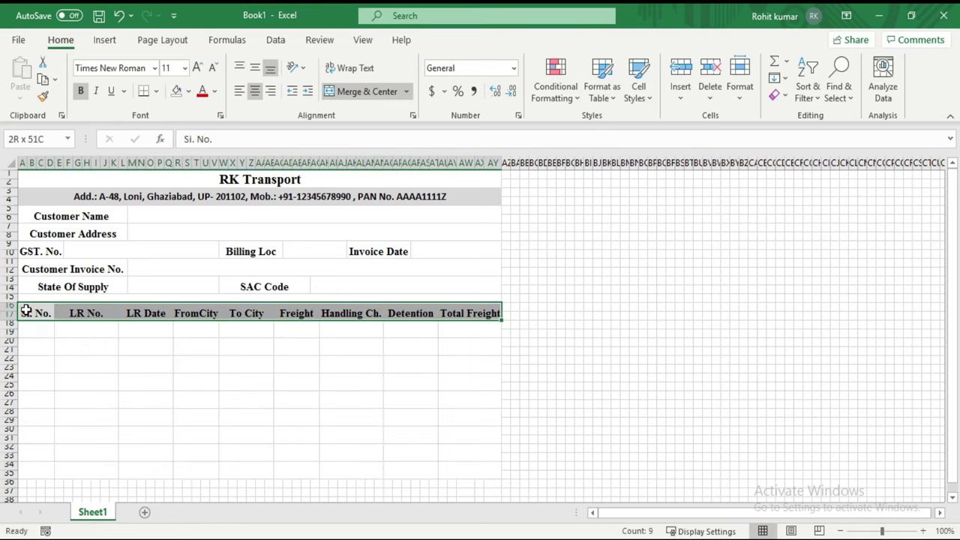
Put all grid borders on the item table down to row 35
{"action": "key", "text": "shift+Down"}
{"action": "key", "text": "shift+Down"}
{"action": "key", "text": "shift+Down"}
{"action": "key", "text": "shift+Down"}
{"action": "key", "text": "shift+Down"}
{"action": "key", "text": "shift+Down"}
{"action": "key", "text": "shift+Down"}
{"action": "key", "text": "shift+Down"}
{"action": "key", "text": "shift+Down"}
{"action": "key", "text": "shift+Up"}
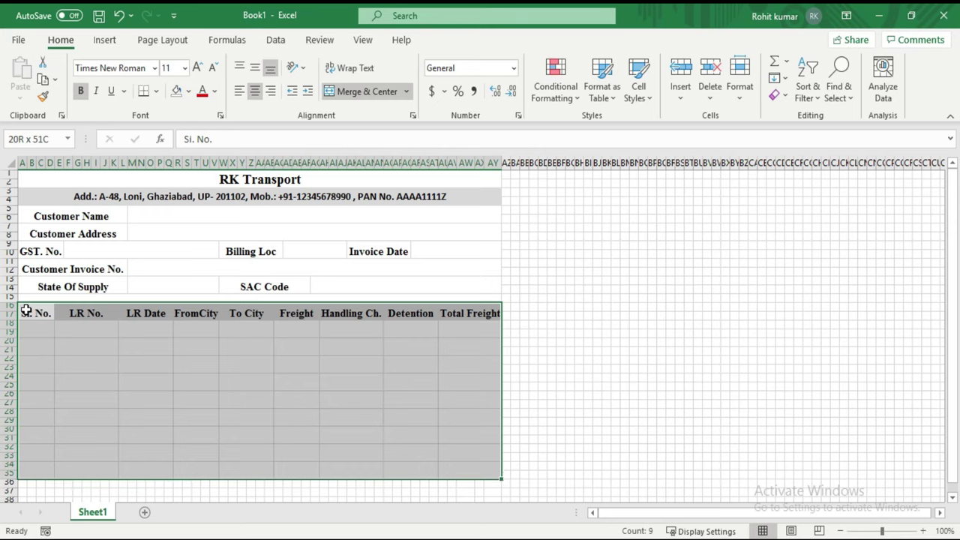
{"action": "left_click", "coordinate": [155, 90]}
{"action": "left_click", "coordinate": [167, 231]}
Add borders to the customer details block, rows 5 to 14
{"action": "left_click", "coordinate": [67, 216]}
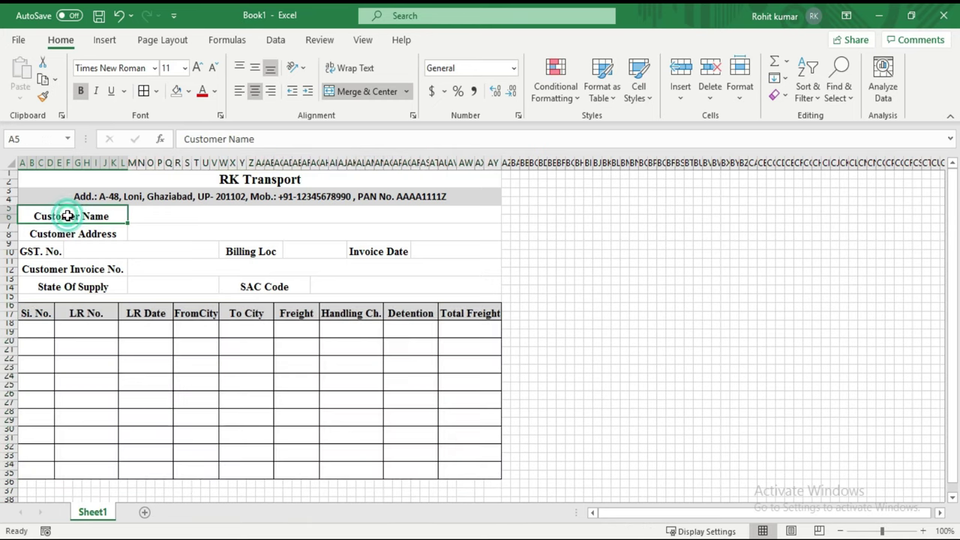
{"action": "key", "text": "shift+Right"}
{"action": "key", "text": "shift+Right"}
{"action": "key", "text": "shift+Right"}
{"action": "key", "text": "shift+Down"}
{"action": "key", "text": "shift+Down"}
{"action": "key", "text": "shift+Down"}
{"action": "key", "text": "shift+Down"}
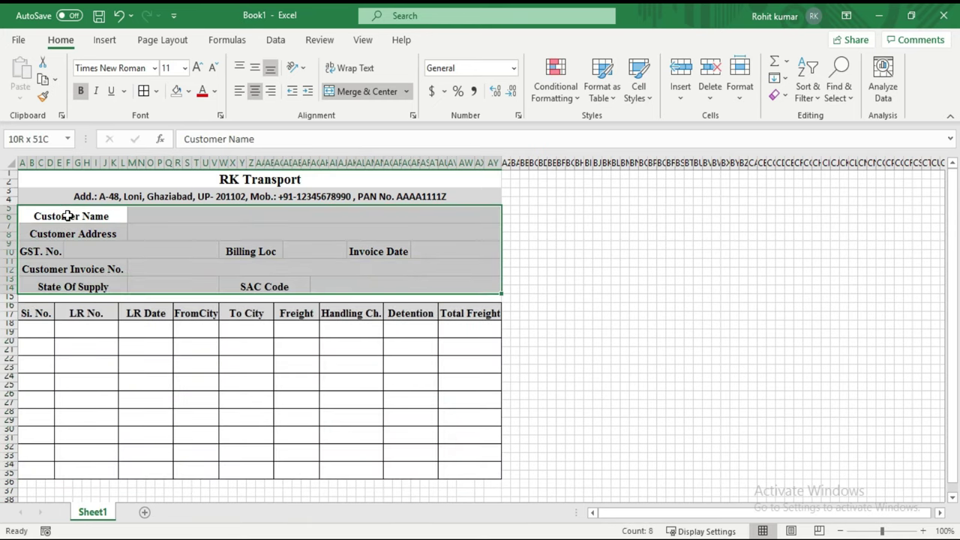
{"action": "left_click", "coordinate": [143, 91]}
Give the address row a thick outside border
{"action": "left_click", "coordinate": [195, 196]}
{"action": "left_click", "coordinate": [156, 91]}
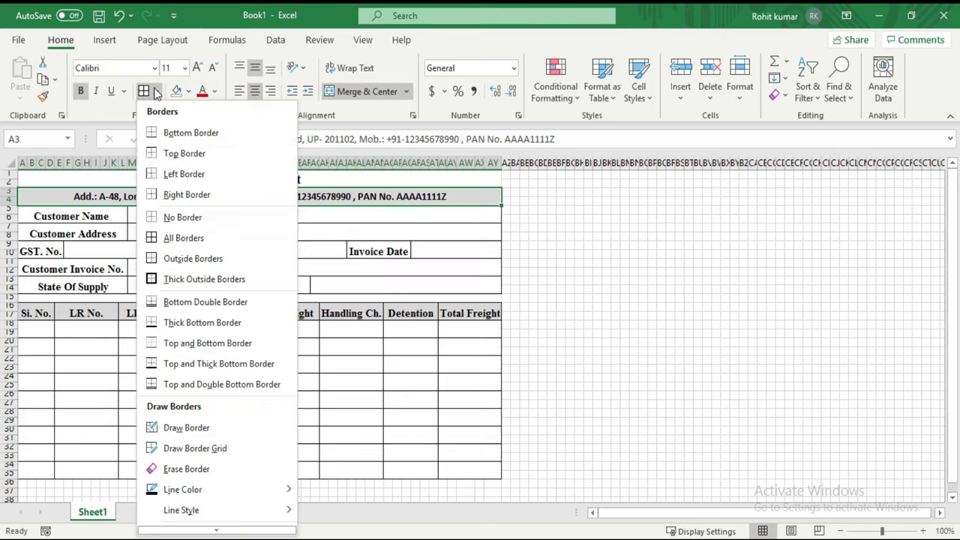
{"action": "left_click", "coordinate": [167, 286]}
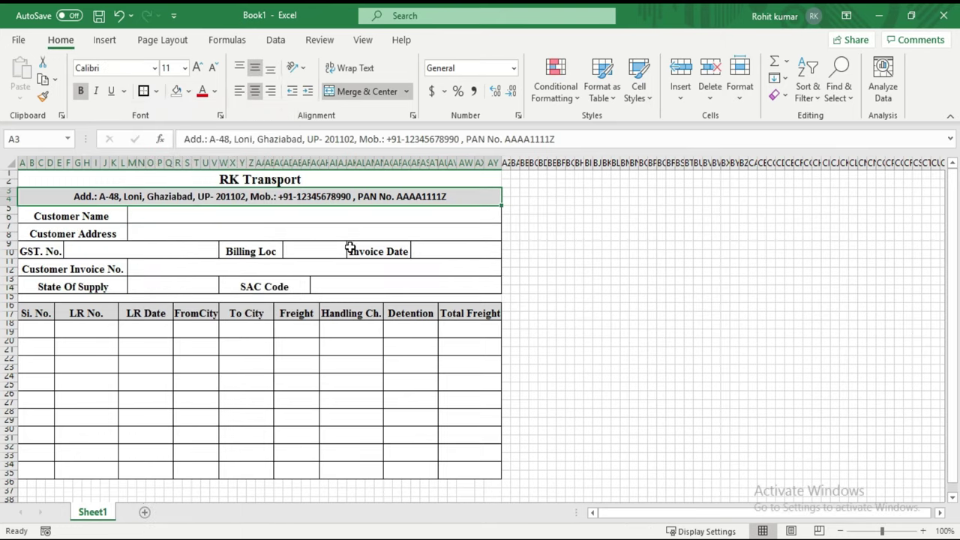
{"action": "left_click", "coordinate": [525, 263]}
{"action": "left_click", "coordinate": [318, 377]}
{"action": "key", "text": "Home"}
Merge the cells below the table and label them 'Total Amount'
{"action": "scroll", "coordinate": [320, 377], "scroll_direction": "down", "scroll_amount": 3}
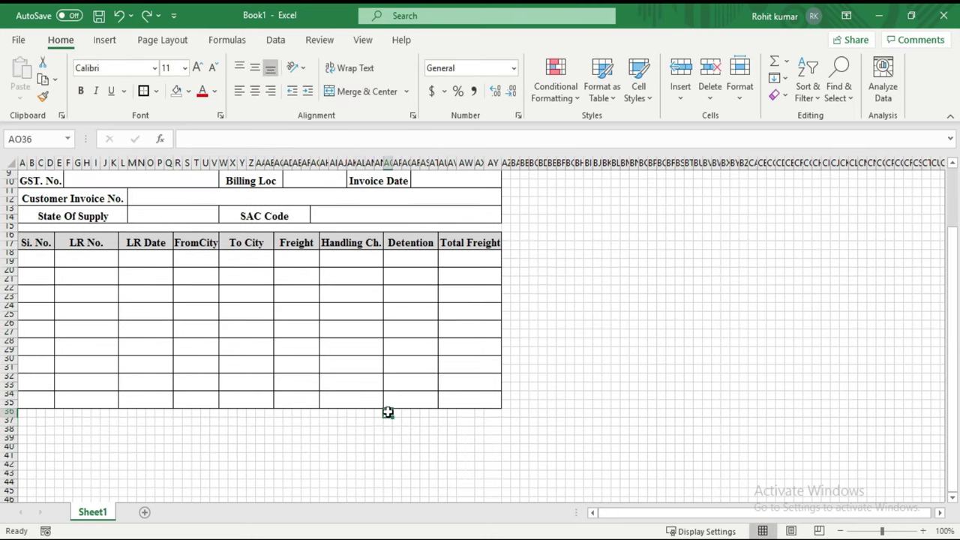
{"action": "left_click_drag", "start_coordinate": [386, 414], "coordinate": [437, 424]}
{"action": "left_click", "coordinate": [351, 90]}
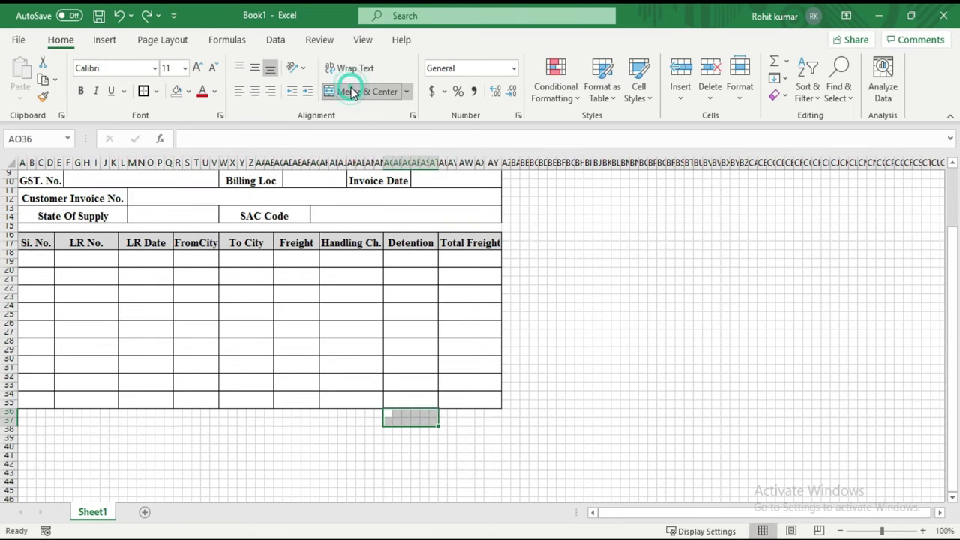
{"action": "type", "text": "Total Amount"}
{"action": "key", "text": "shift+Left"}
{"action": "key", "text": "shift+Left"}
{"action": "key", "text": "shift+Left"}
{"action": "left_click", "coordinate": [351, 91]}
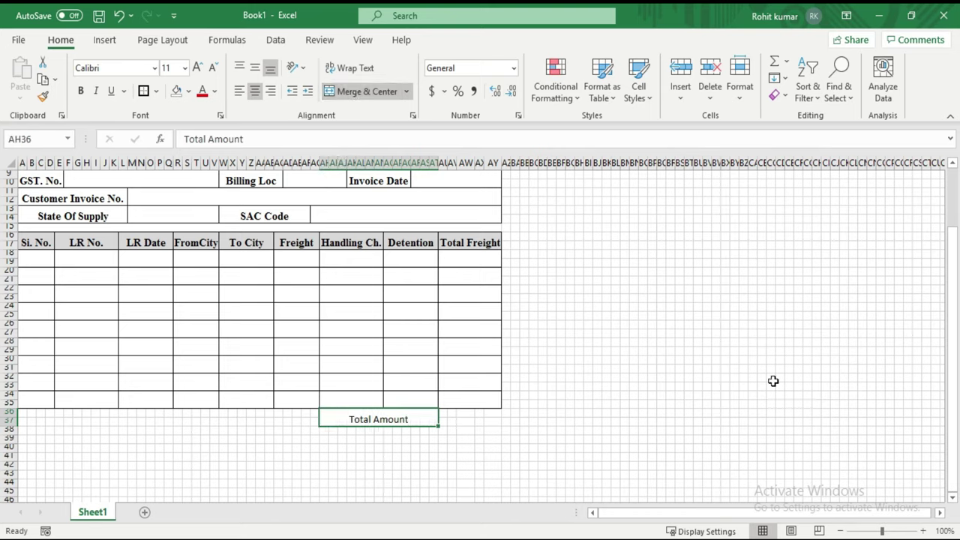
Merge the next row's cells and label them 'GST Charge %'
{"action": "key", "text": "Down"}
{"action": "key", "text": "shift+Right"}
{"action": "key", "text": "shift+Right"}
{"action": "key", "text": "shift+Right"}
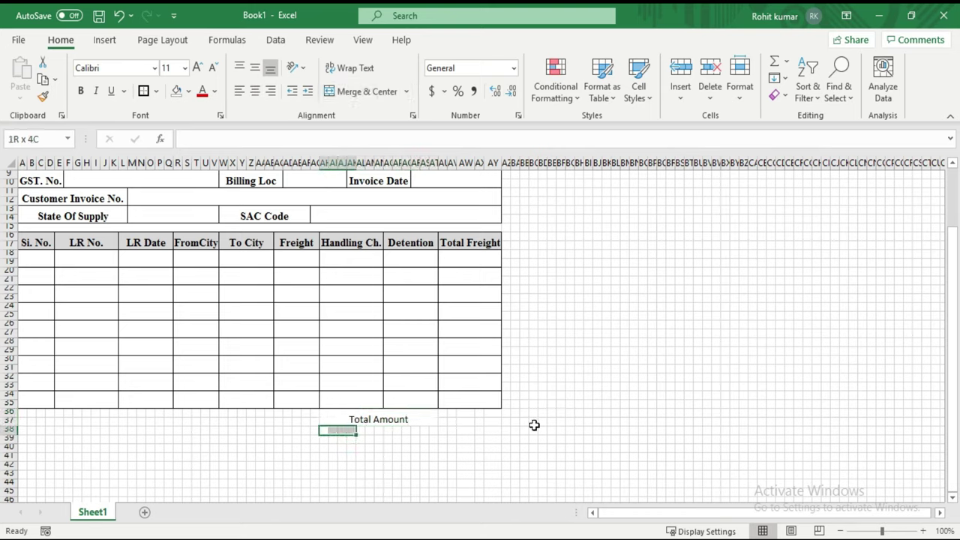
{"action": "key", "text": "shift+Right"}
{"action": "key", "text": "shift+Right"}
{"action": "key", "text": "shift+Right"}
{"action": "key", "text": "shift+Right"}
{"action": "key", "text": "shift+Right"}
{"action": "key", "text": "shift+Right"}
{"action": "key", "text": "shift+Right"}
{"action": "key", "text": "shift+Right"}
{"action": "key", "text": "shift+Right"}
{"action": "left_click", "coordinate": [353, 91]}
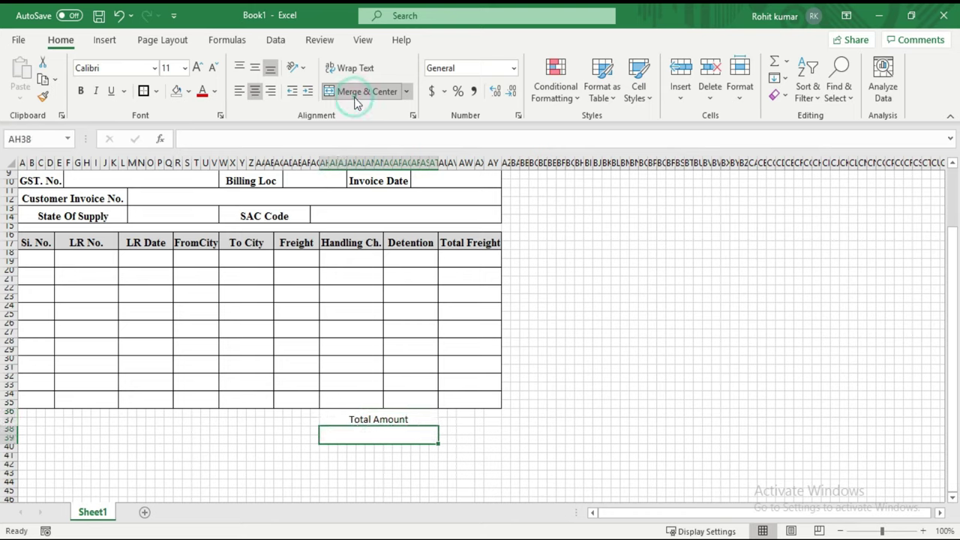
{"action": "type", "text": "GST"}
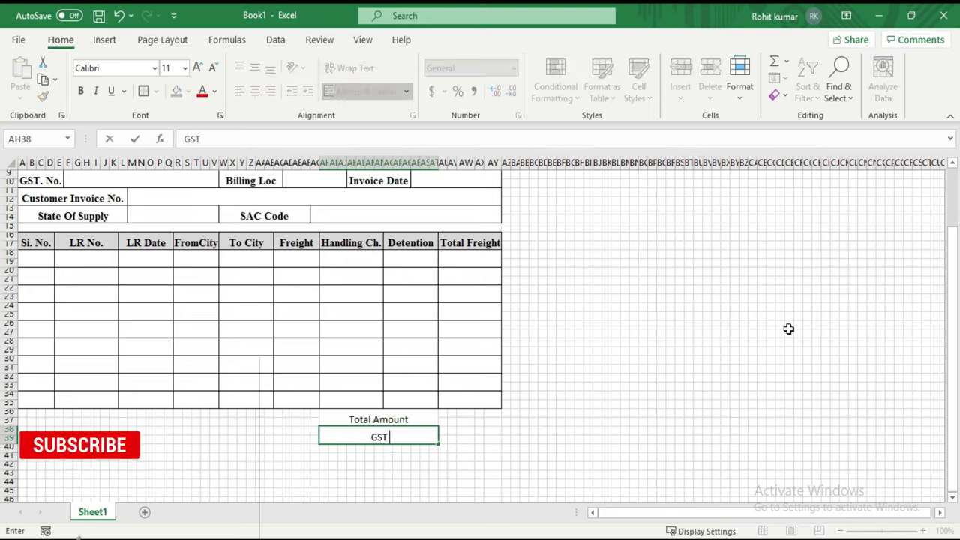
{"action": "type", "text": " Charge %"}
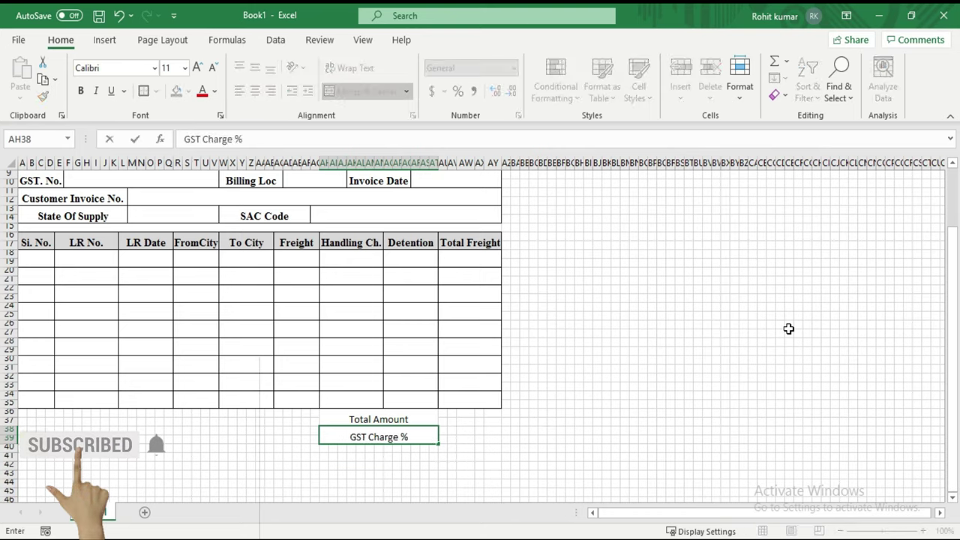
{"action": "key", "text": "Return"}
Merge the cells below and label them 'Bill Total'
{"action": "key", "text": "shift+Right"}
{"action": "key", "text": "shift+Right"}
{"action": "key", "text": "shift+Right"}
{"action": "key", "text": "shift+Down"}
{"action": "left_click", "coordinate": [360, 90]}
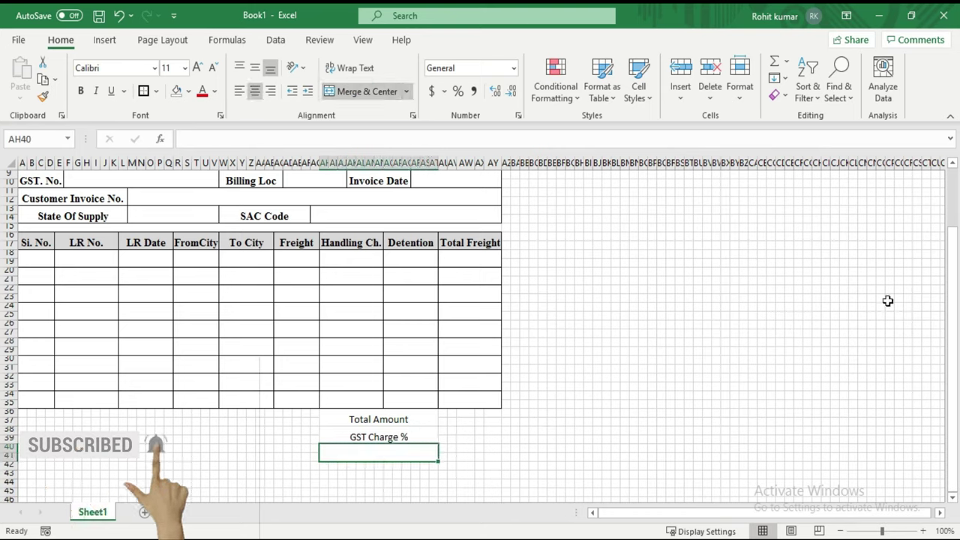
{"action": "type", "text": "Bill Total"}
{"action": "key", "text": "Return"}
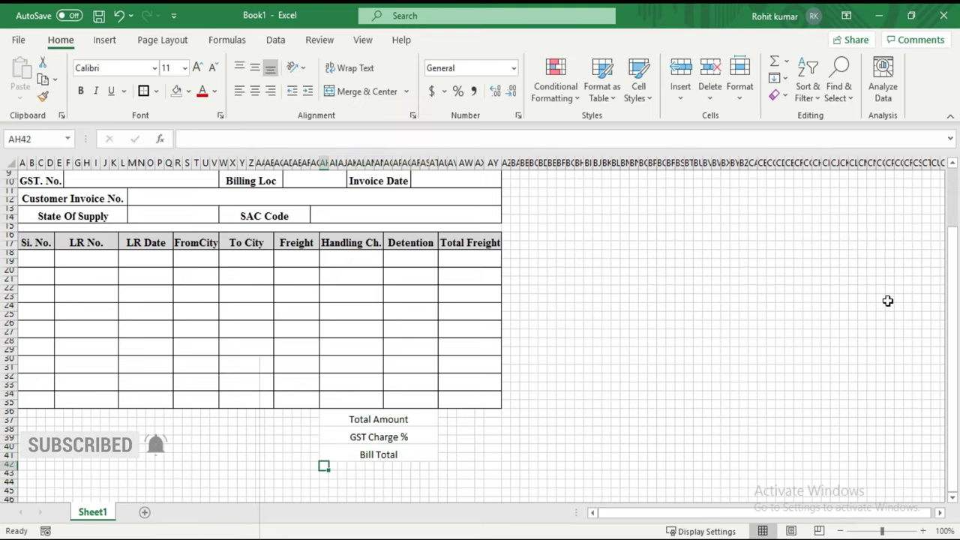
Select the value cells beside the Total Amount label
{"action": "key", "text": "Up"}
{"action": "key", "text": "Up"}
{"action": "key", "text": "Up"}
{"action": "key", "text": "Down"}
{"action": "key", "text": "Right"}
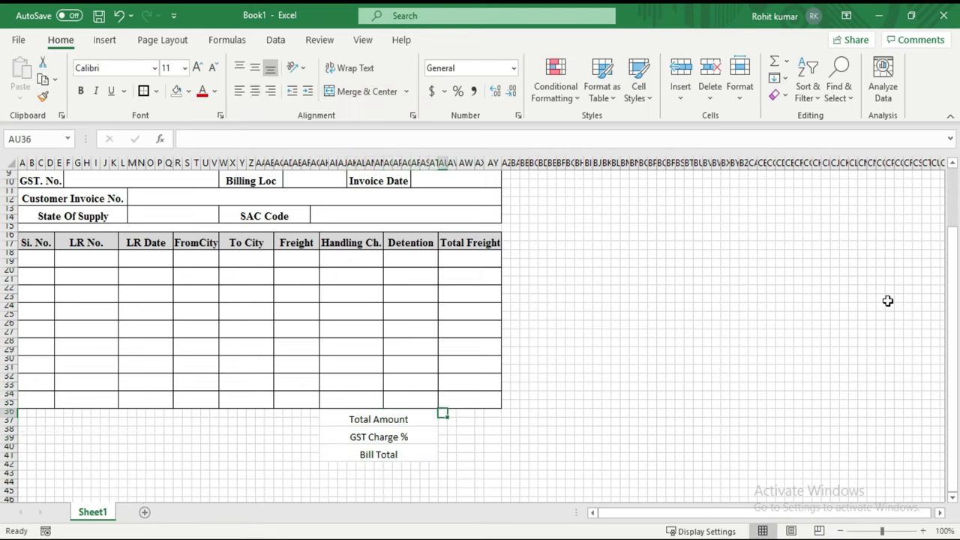
{"action": "key", "text": "shift+Down"}
{"action": "key", "text": "shift+Right"}
{"action": "key", "text": "shift+Right"}
{"action": "key", "text": "shift+Right"}
{"action": "key", "text": "shift+Right"}
{"action": "key", "text": "shift+Right"}
{"action": "key", "text": "shift+Right"}
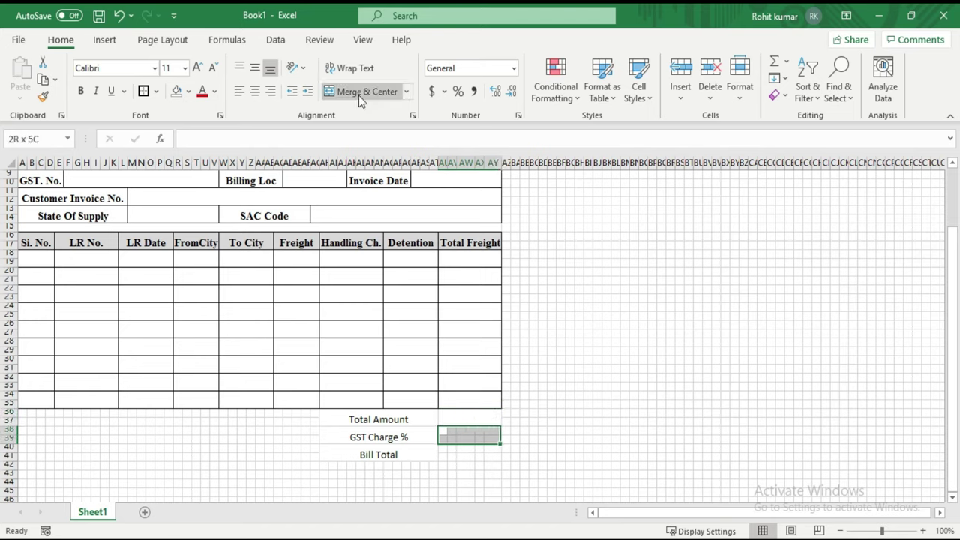
Merge the empty area to the left of the totals into one cell
{"action": "key", "text": "shift+Down"}
{"action": "key", "text": "shift+Down"}
{"action": "key", "text": "shift+Down"}
{"action": "key", "text": "Left"}
{"action": "key", "text": "Left"}
{"action": "key", "text": "Left"}
{"action": "key", "text": "shift+Down"}
{"action": "key", "text": "shift+Down"}
{"action": "key", "text": "shift+Down"}
{"action": "key", "text": "ctrl+shift+Left"}
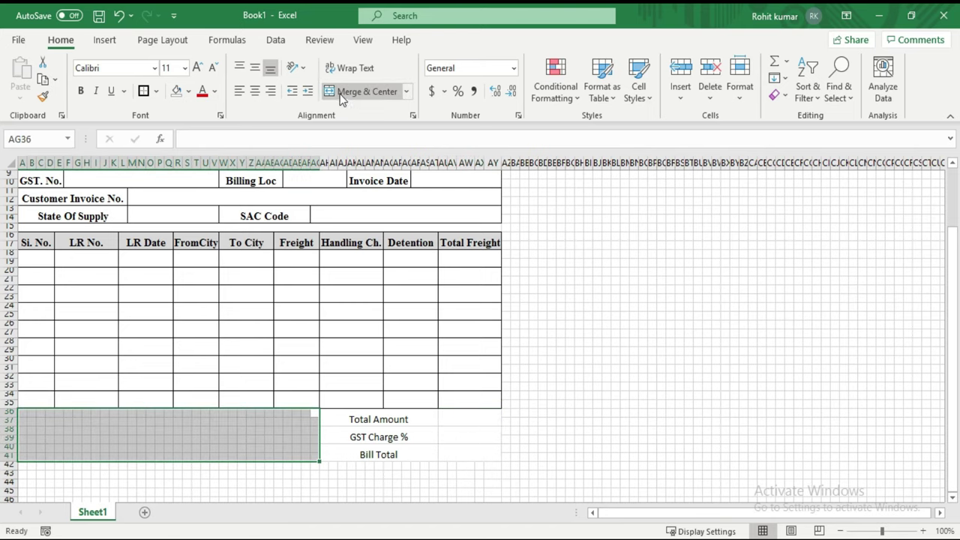
{"action": "left_click", "coordinate": [341, 93]}
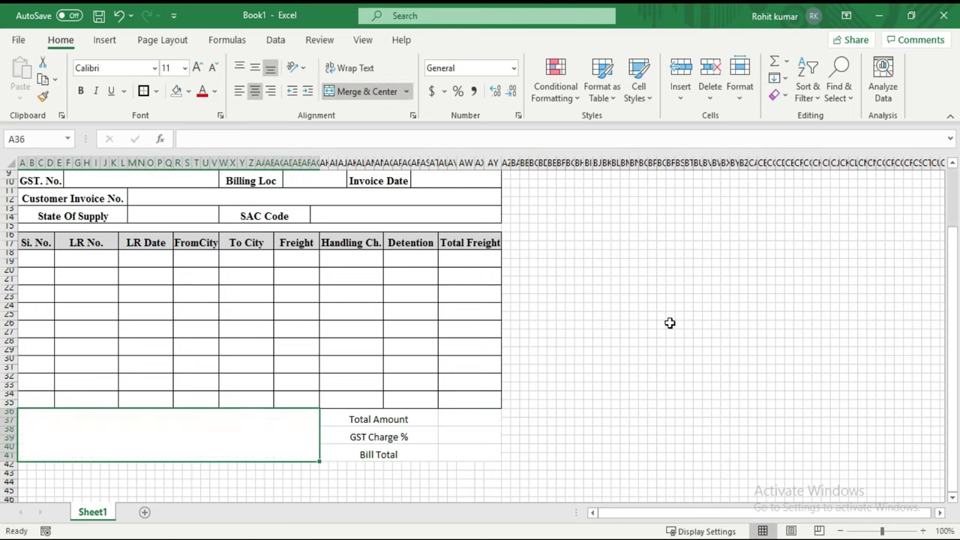
Put all borders on the totals labels and value column, and start changing the GST label to 5%
{"action": "key", "text": "Right"}
{"action": "key", "text": "Right"}
{"action": "key", "text": "Right"}
{"action": "key", "text": "Right"}
{"action": "key", "text": "Right"}
{"action": "key", "text": "Right"}
{"action": "key", "text": "Right"}
{"action": "key", "text": "Right"}
{"action": "key", "text": "Right"}
{"action": "key", "text": "Right"}
{"action": "key", "text": "Right"}
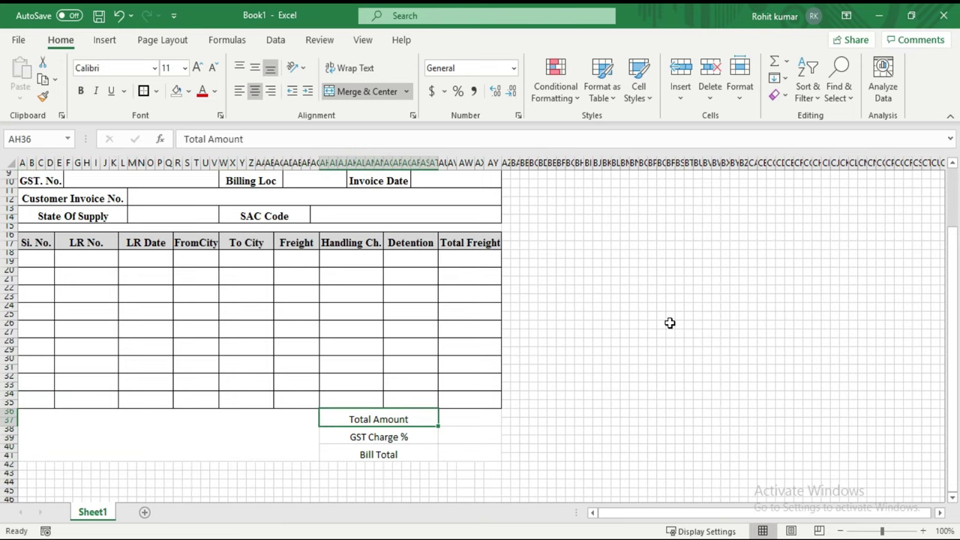
{"action": "key", "text": "shift+Right"}
{"action": "key", "text": "shift+Down"}
{"action": "key", "text": "shift+Down"}
{"action": "left_click", "coordinate": [155, 91]}
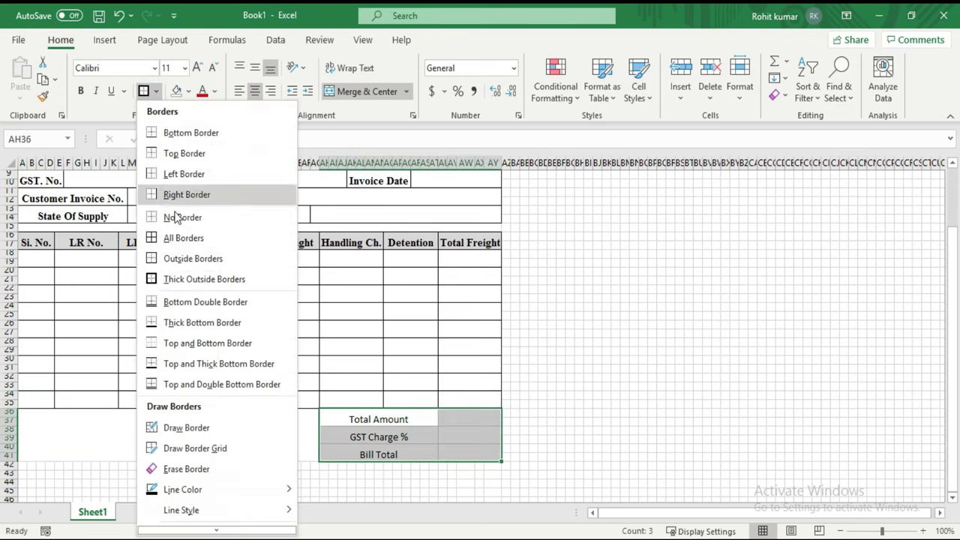
{"action": "left_click", "coordinate": [180, 238]}
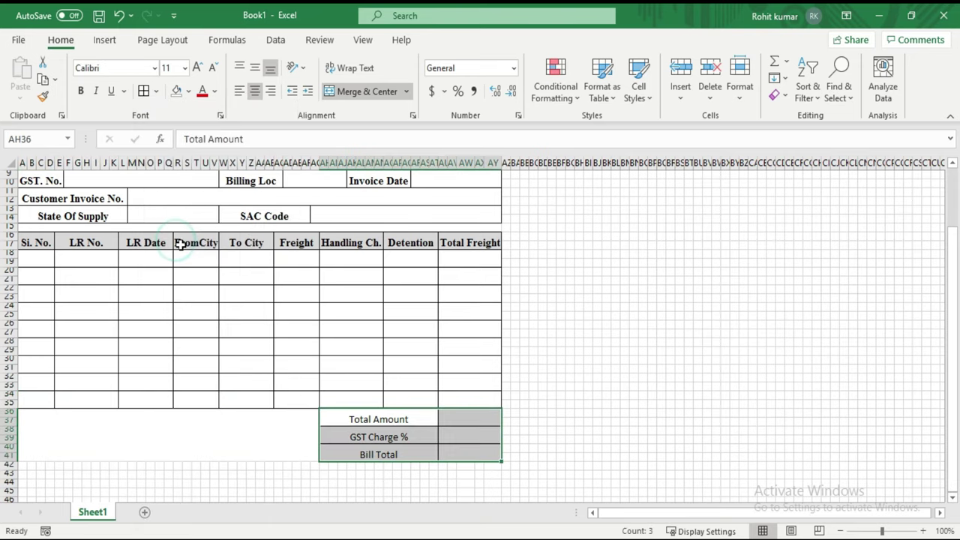
{"action": "double_click", "coordinate": [424, 439]}
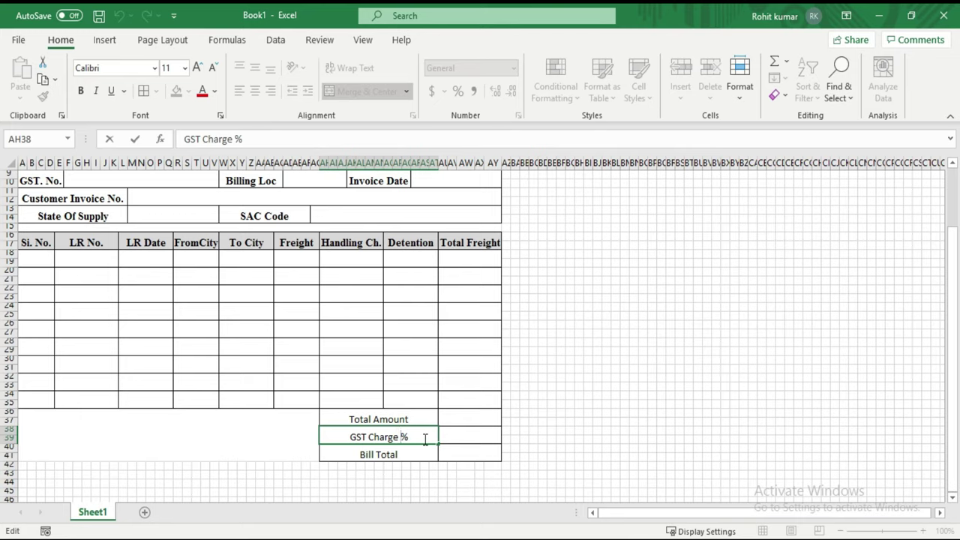
{"action": "type", "text": "5"}
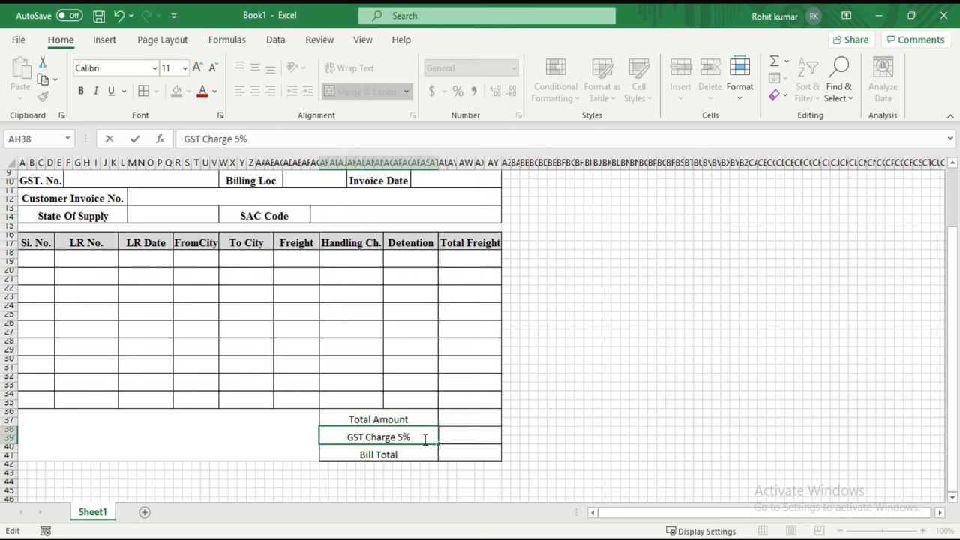
Try 18% and 12% in the GST label, then cancel so it stays 'GST Charge %'
{"action": "key", "text": "BackSpace"}
{"action": "type", "text": "1"}
{"action": "type", "text": "8"}
{"action": "key", "text": "BackSpace"}
{"action": "type", "text": "2"}
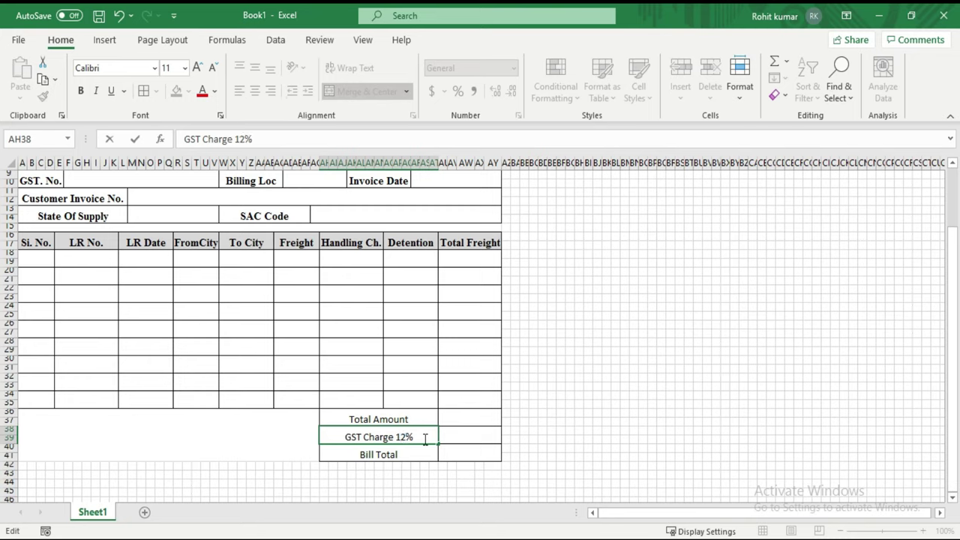
{"action": "key", "text": "Escape"}
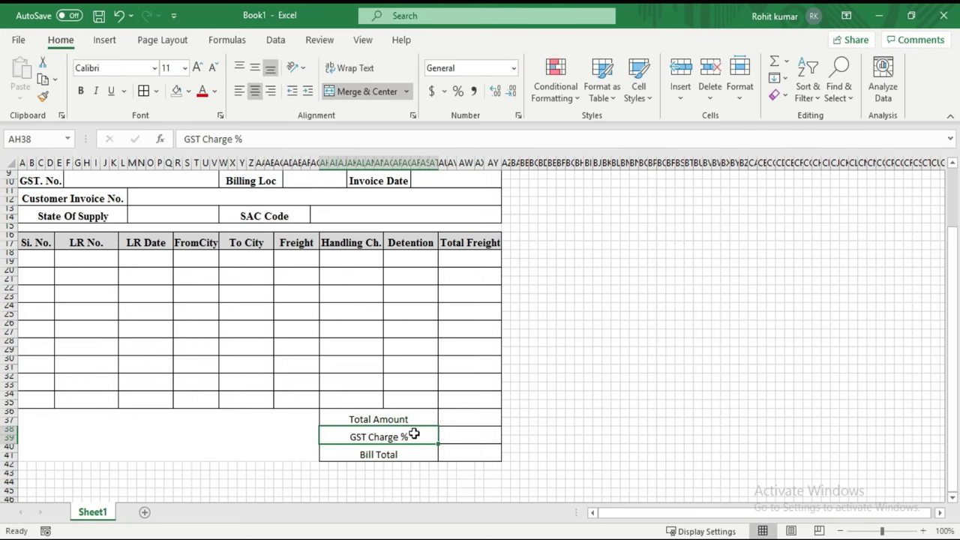
{"action": "left_click", "coordinate": [37, 262]}
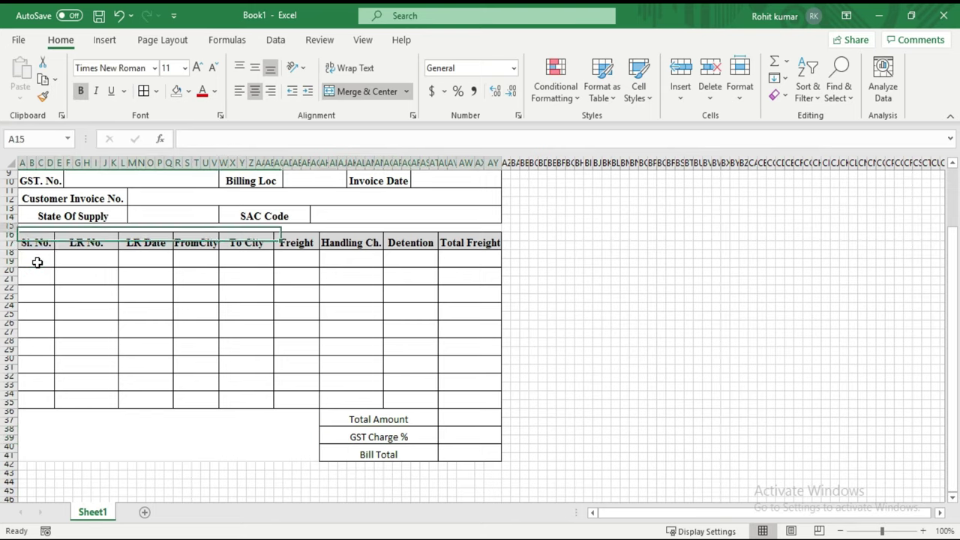
Enter serial 1, LR No. 456526 and date 12-12-2020 in the first item row
{"action": "scroll", "coordinate": [326, 328], "scroll_direction": "up", "scroll_amount": 3}
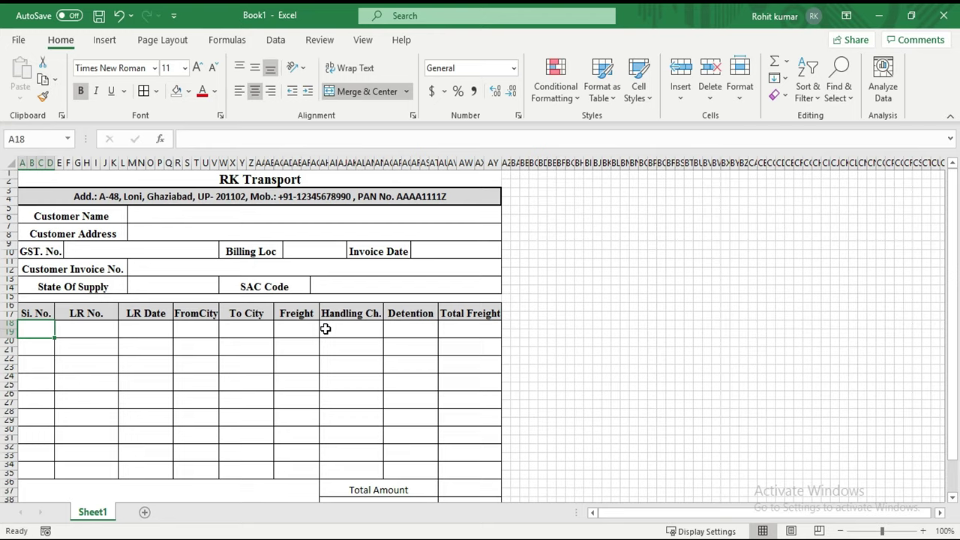
{"action": "type", "text": "1"}
{"action": "key", "text": "Return"}
{"action": "key", "text": "Up"}
{"action": "key", "text": "Right"}
{"action": "type", "text": "45652"}
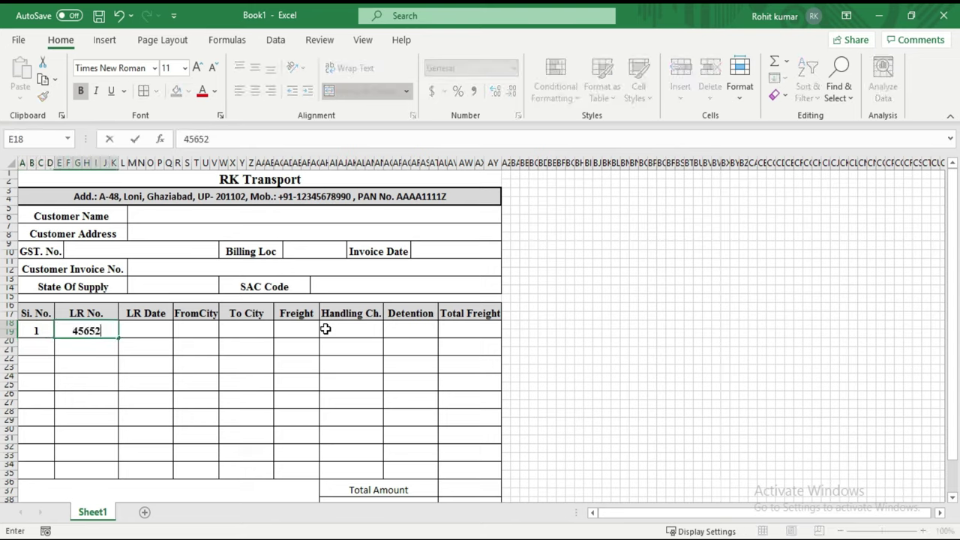
{"action": "type", "text": "6"}
{"action": "key", "text": "Right"}
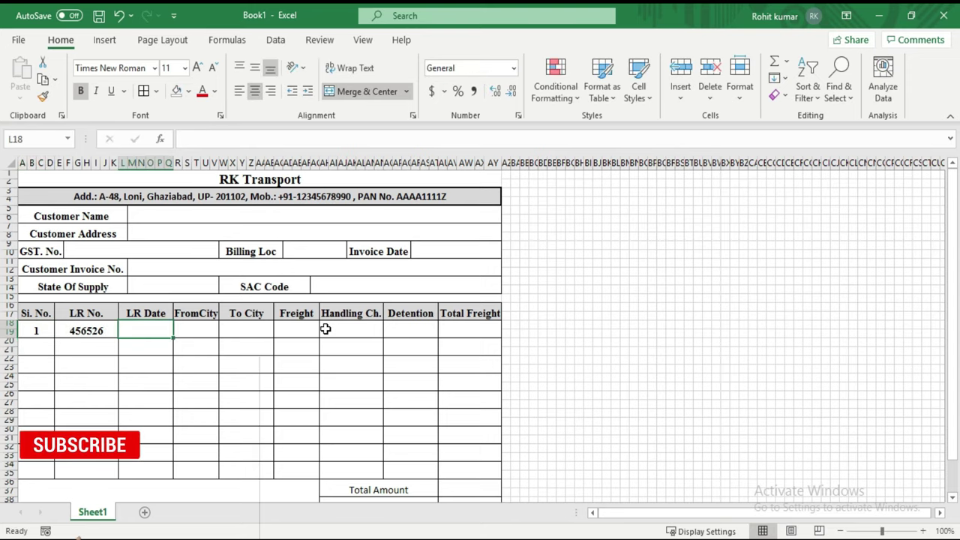
{"action": "type", "text": "12-12-2020"}
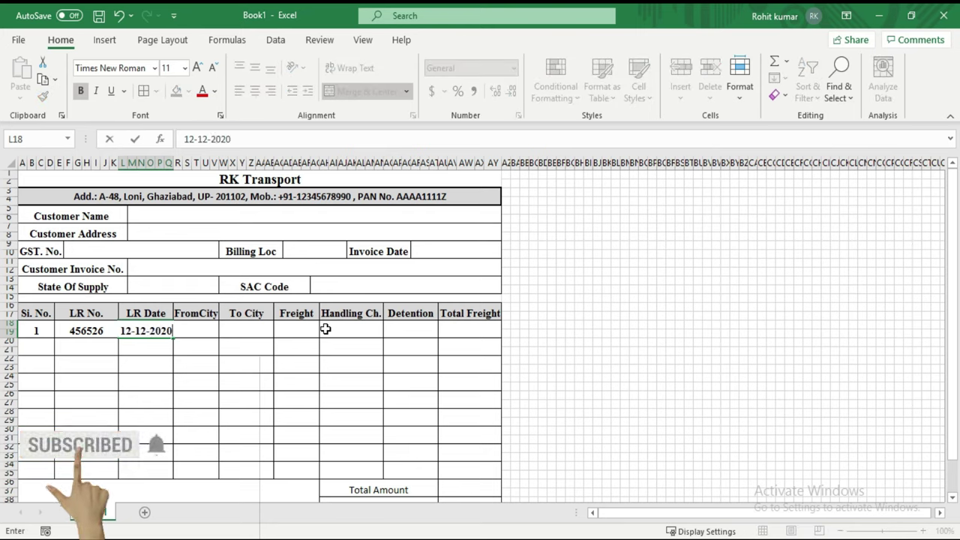
{"action": "key", "text": "Right"}
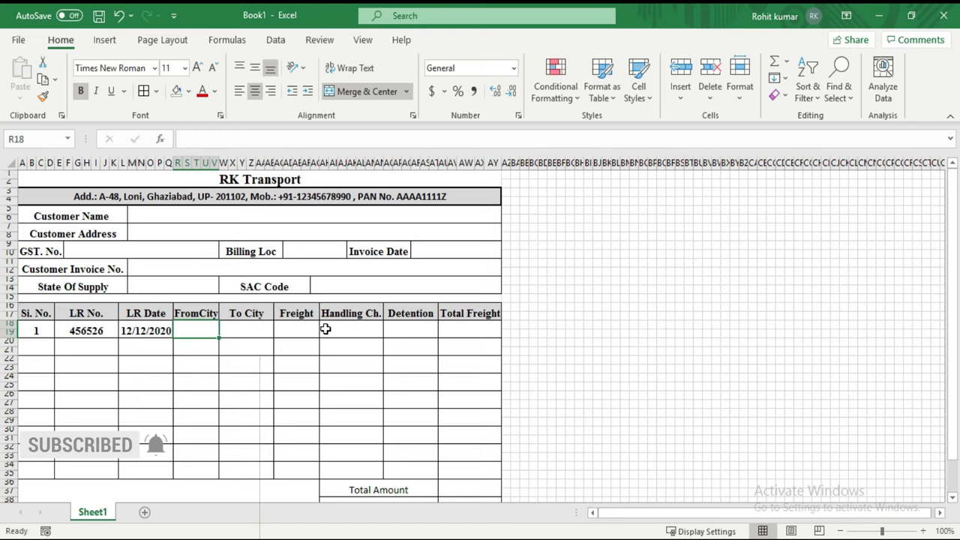
Fill in Delhi to Patna, freight 12000 and handling charge 1000
{"action": "type", "text": "Delh"}
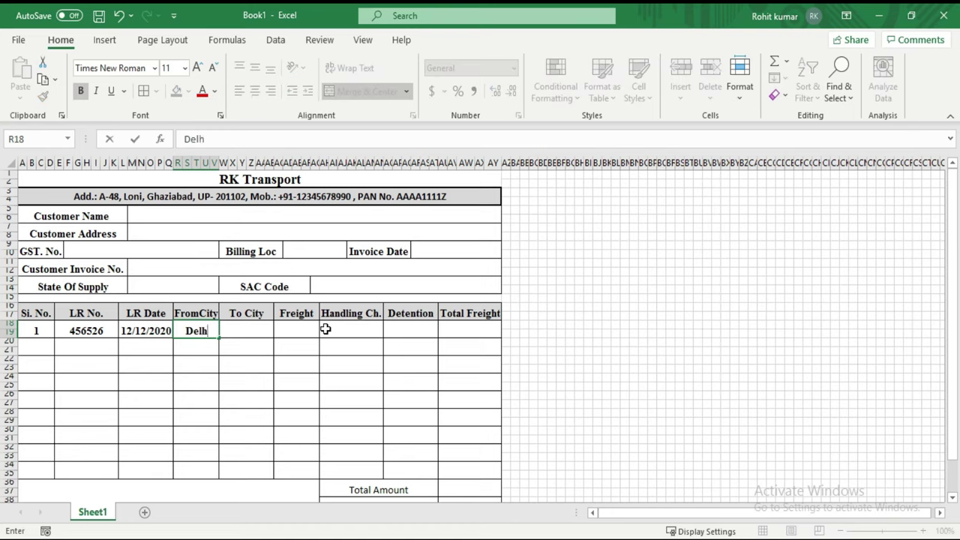
{"action": "type", "text": "i"}
{"action": "key", "text": "Return"}
{"action": "key", "text": "Up"}
{"action": "key", "text": "Right"}
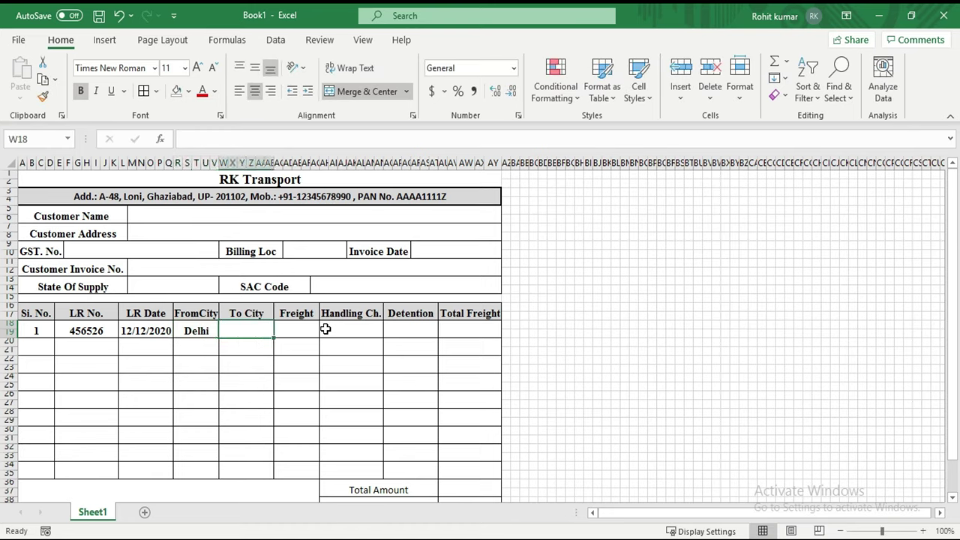
{"action": "type", "text": "Patna"}
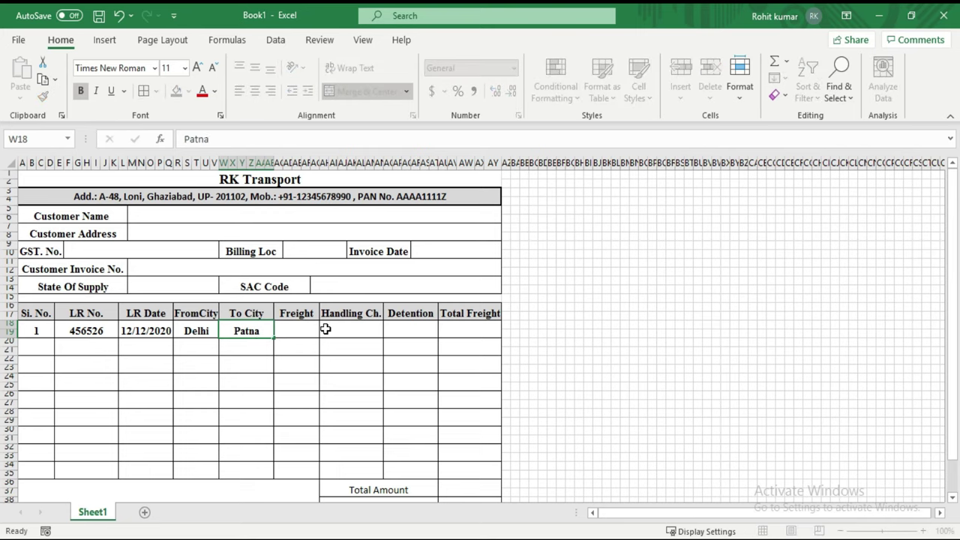
{"action": "key", "text": "Return"}
{"action": "key", "text": "Up"}
{"action": "key", "text": "Right"}
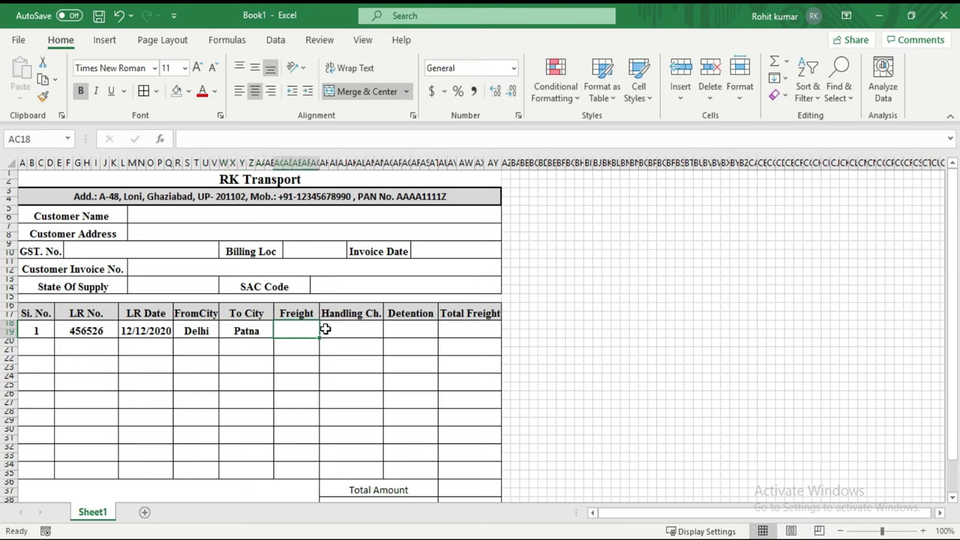
{"action": "type", "text": "12000"}
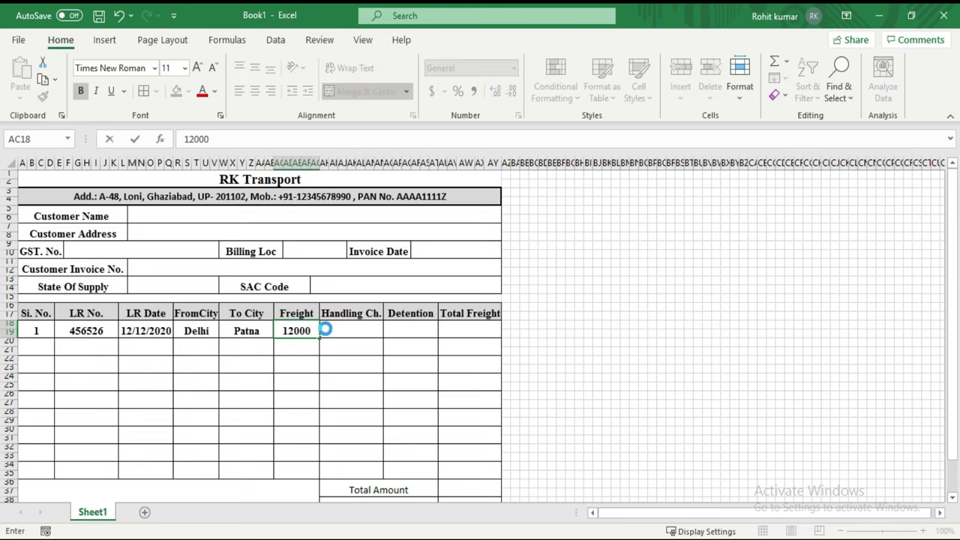
{"action": "left_click", "coordinate": [324, 329]}
{"action": "type", "text": "1"}
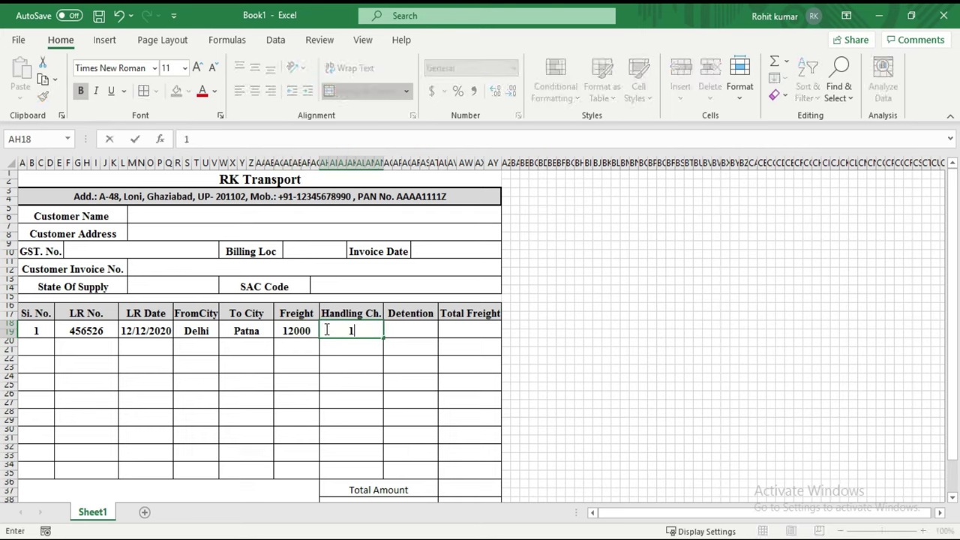
{"action": "type", "text": "000"}
{"action": "key", "text": "Tab"}
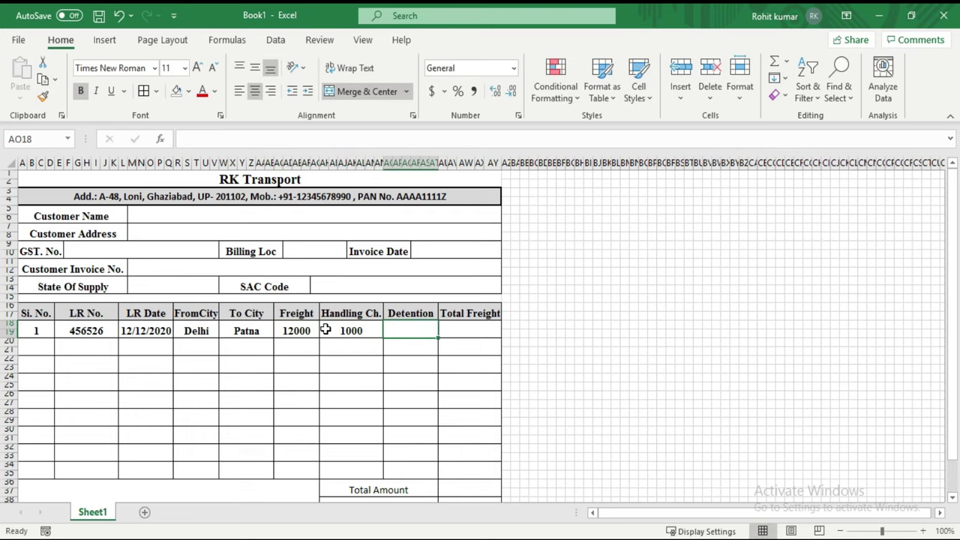
{"action": "type", "text": "1000"}
Enter a Total Freight formula adding freight, handling and detention to get 14000
{"action": "key", "text": "Tab"}
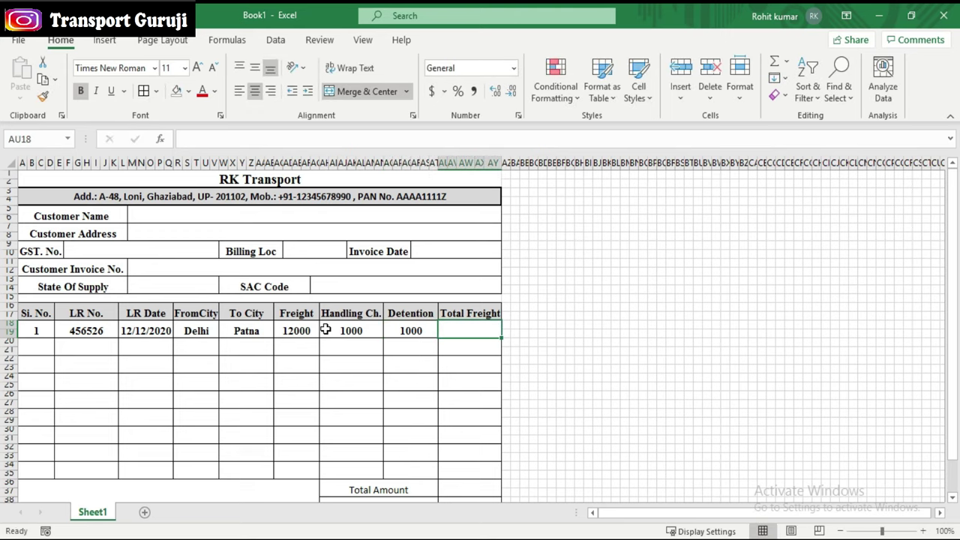
{"action": "type", "text": "+"}
{"action": "key", "text": "Left"}
{"action": "key", "text": "Left"}
{"action": "key", "text": "Left"}
{"action": "key", "text": "Left"}
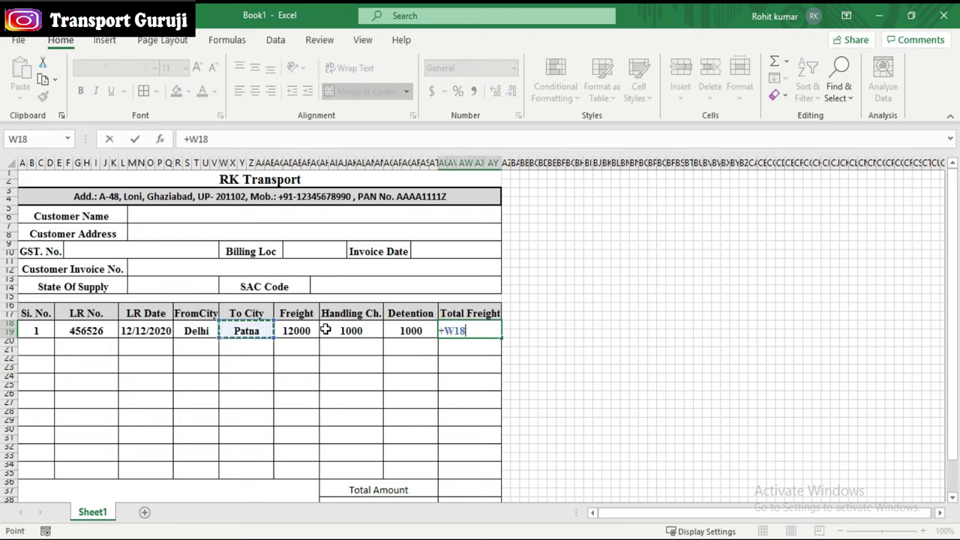
{"action": "key", "text": "Right"}
{"action": "type", "text": "+"}
{"action": "key", "text": "Left"}
{"action": "key", "text": "Left"}
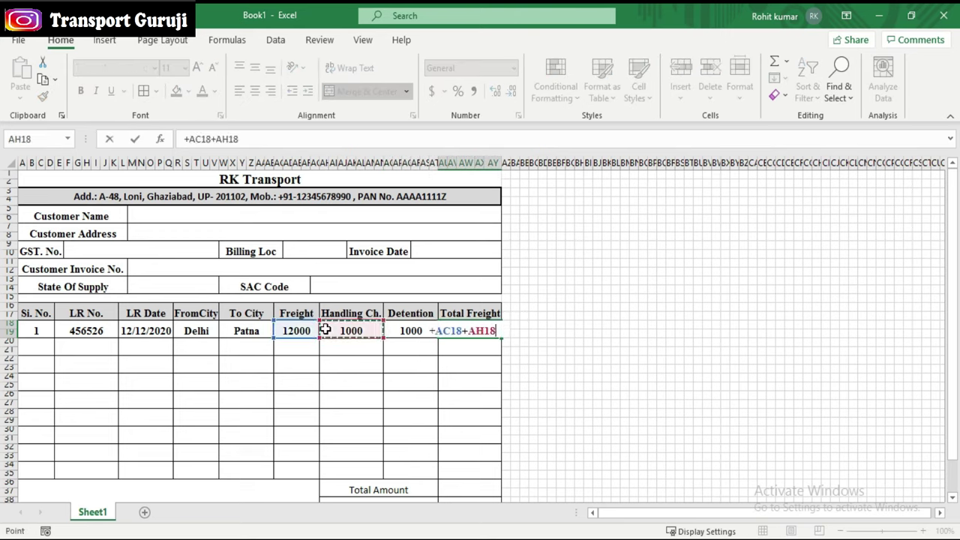
{"action": "type", "text": "+"}
{"action": "key", "text": "Left"}
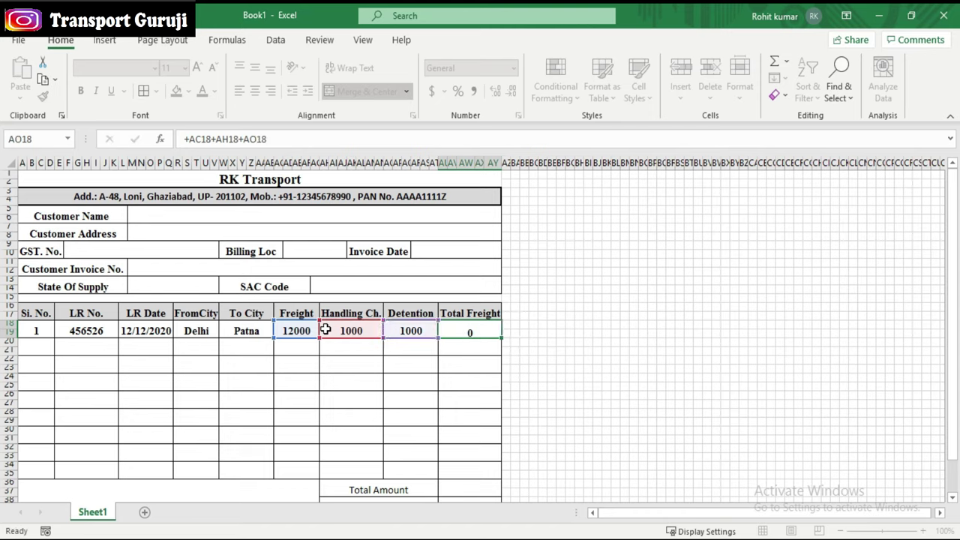
{"action": "key", "text": "Return"}
{"action": "key", "text": "Up"}
{"action": "key", "text": "Left"}
{"action": "key", "text": "Left"}
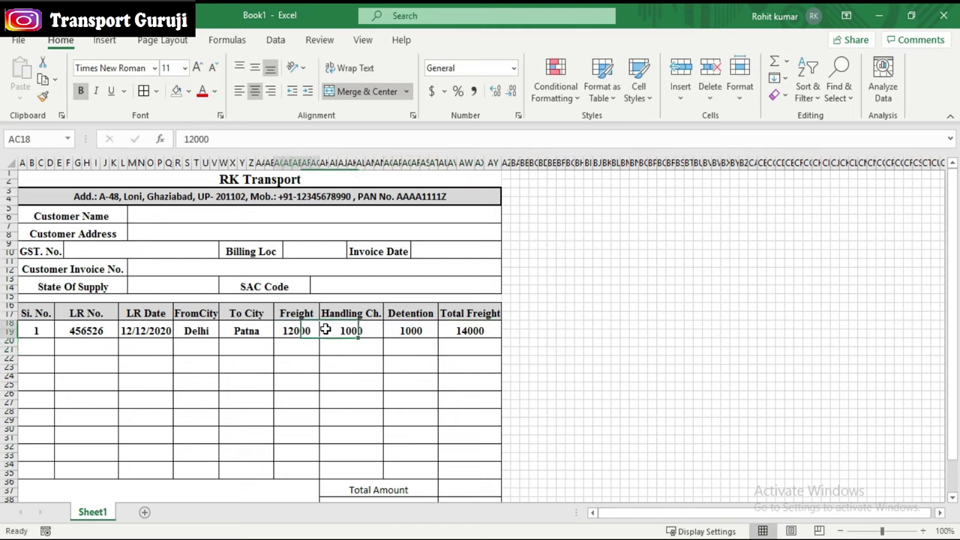
Show the row's four amounts with two decimal places
{"action": "key", "text": "shift+Right"}
{"action": "key", "text": "shift+Right"}
{"action": "key", "text": "shift+Right"}
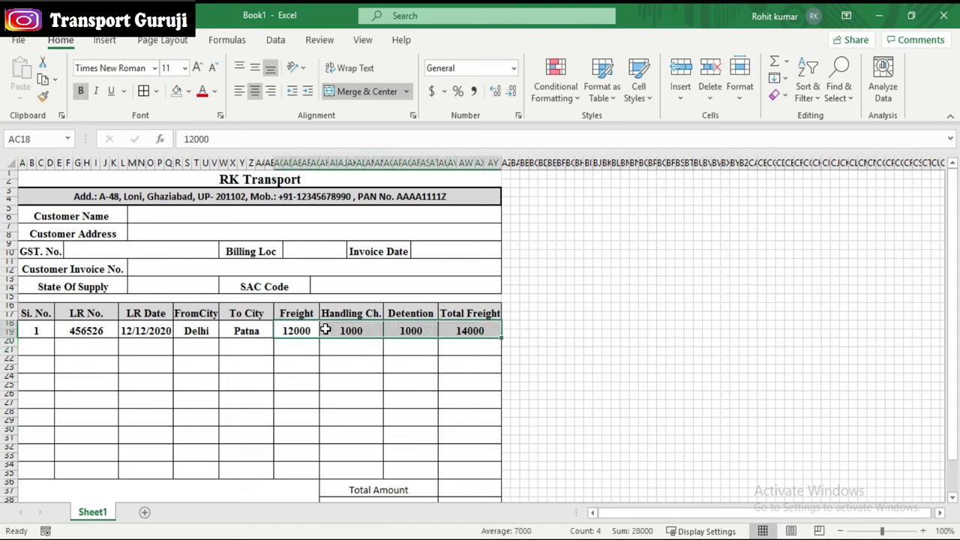
{"action": "left_click", "coordinate": [495, 91]}
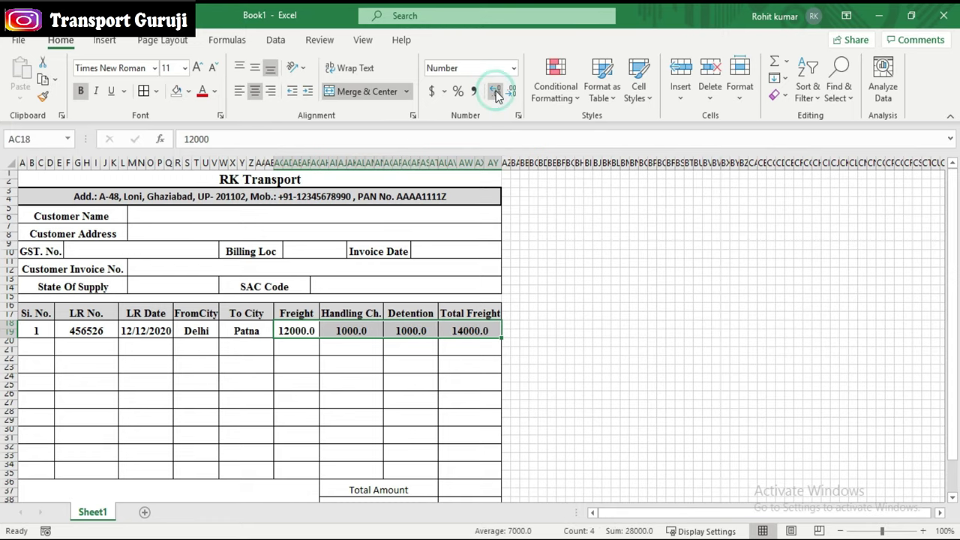
{"action": "left_click", "coordinate": [496, 91]}
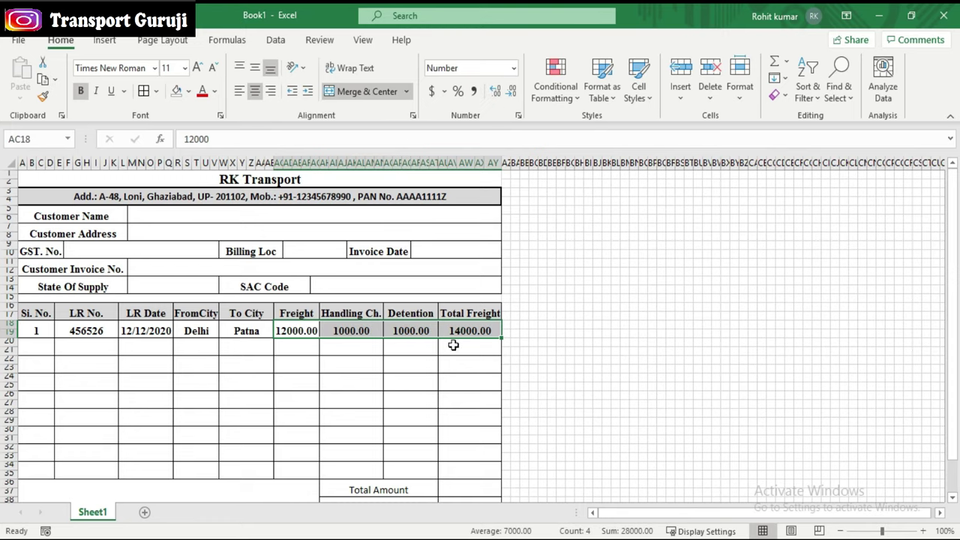
{"action": "key", "text": "ctrl+End"}
{"action": "key", "text": "Up"}
{"action": "key", "text": "Up"}
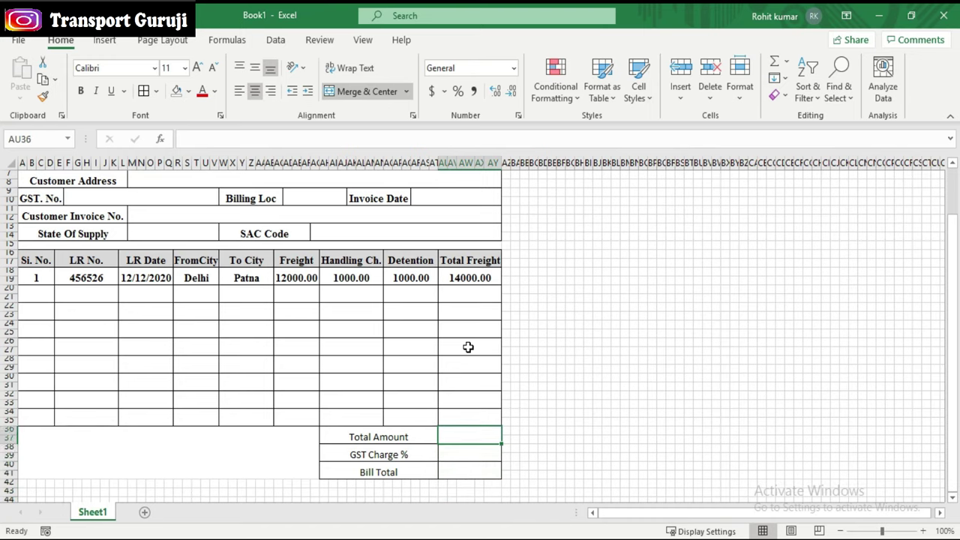
Sum the Total Freight column into the Total Amount cell (14000.00)
{"action": "type", "text": "=sum"}
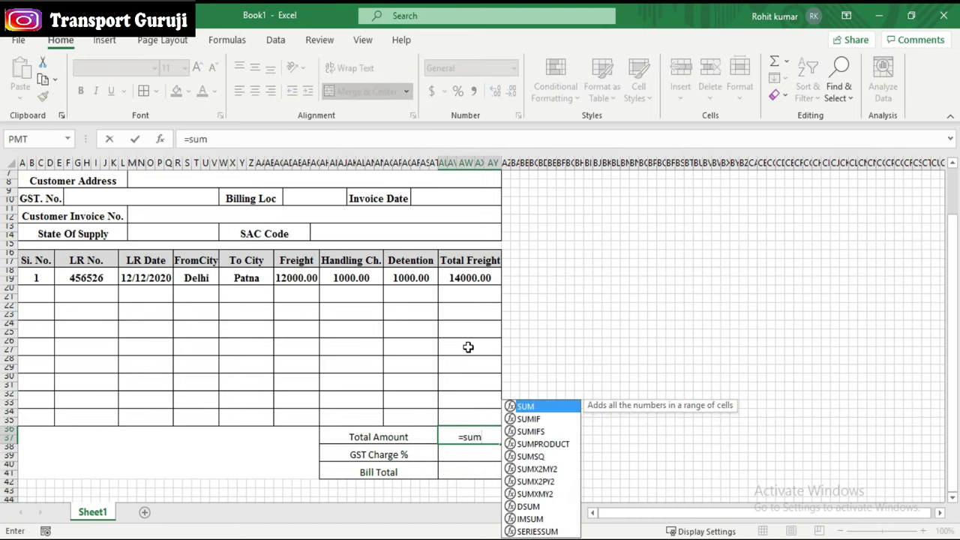
{"action": "key", "text": "Tab"}
{"action": "key", "text": "Up"}
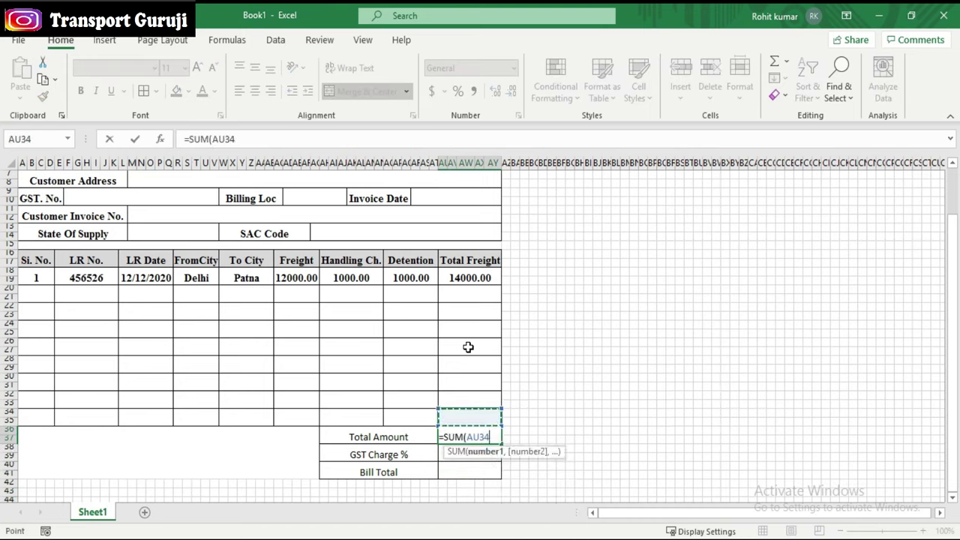
{"action": "key", "text": "shift+Up"}
{"action": "key", "text": "shift+Up"}
{"action": "key", "text": "shift+Up"}
{"action": "key", "text": "shift+Up"}
{"action": "key", "text": "shift+Up"}
{"action": "key", "text": "shift+Up"}
{"action": "key", "text": "shift+Up"}
{"action": "key", "text": "shift+Up"}
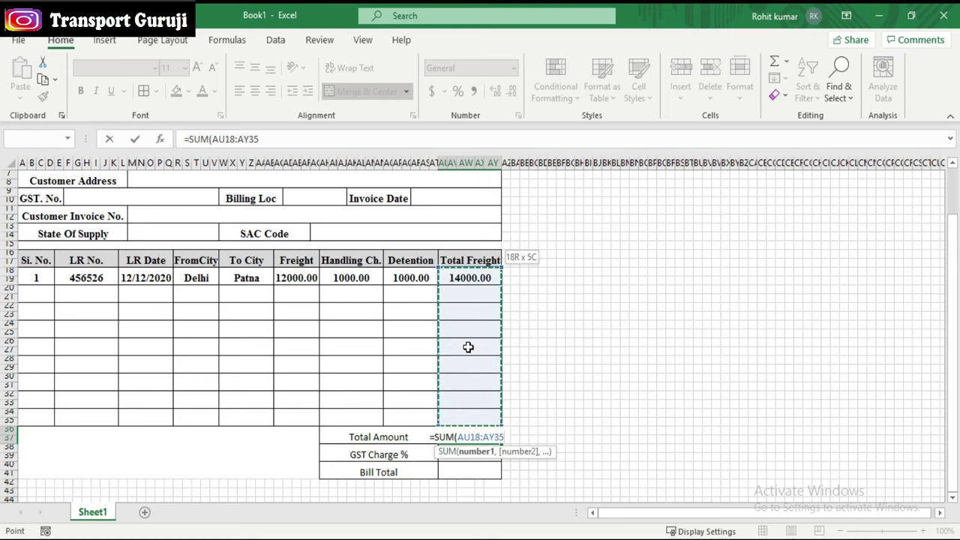
{"action": "key", "text": "Return"}
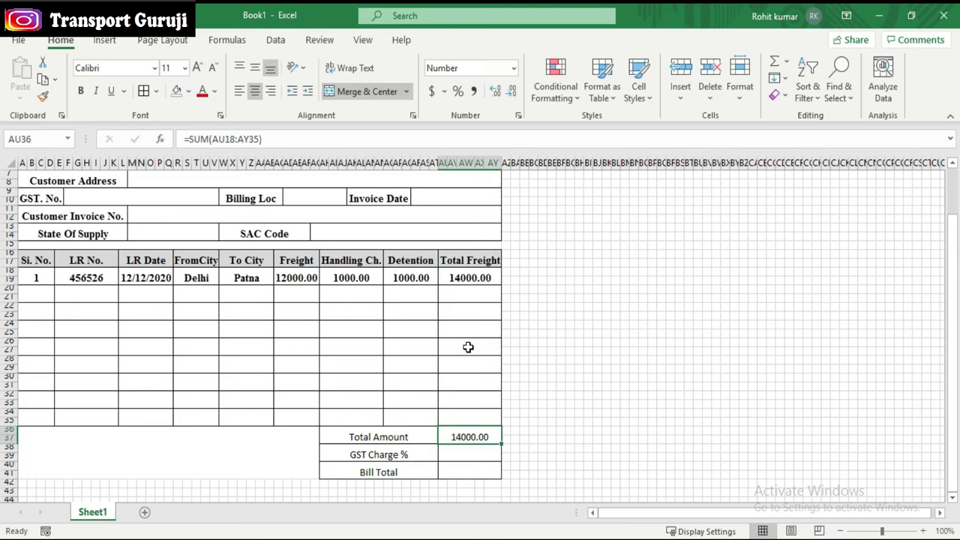
Edit the GST label and compute the GST amount as Total Amount *5% (700)
{"action": "key", "text": "Left"}
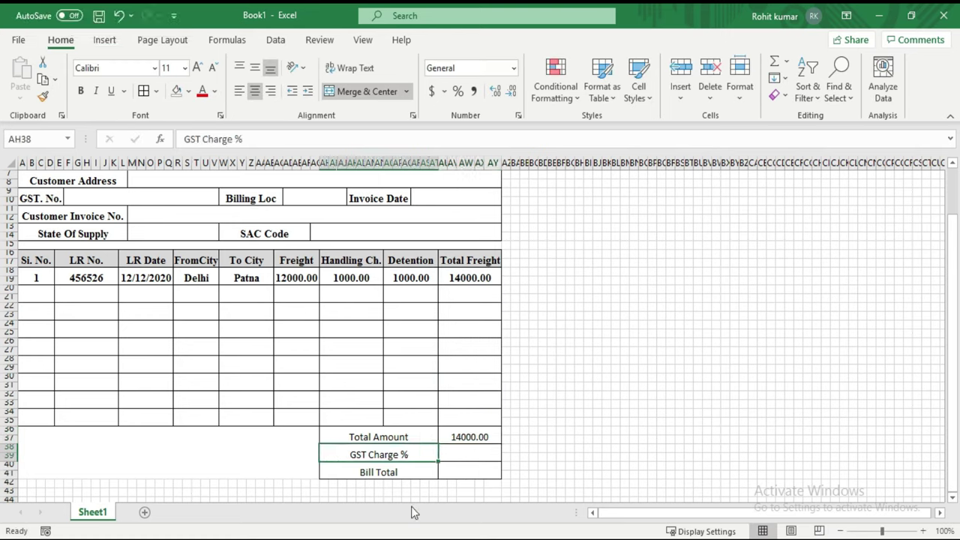
{"action": "double_click", "coordinate": [403, 454]}
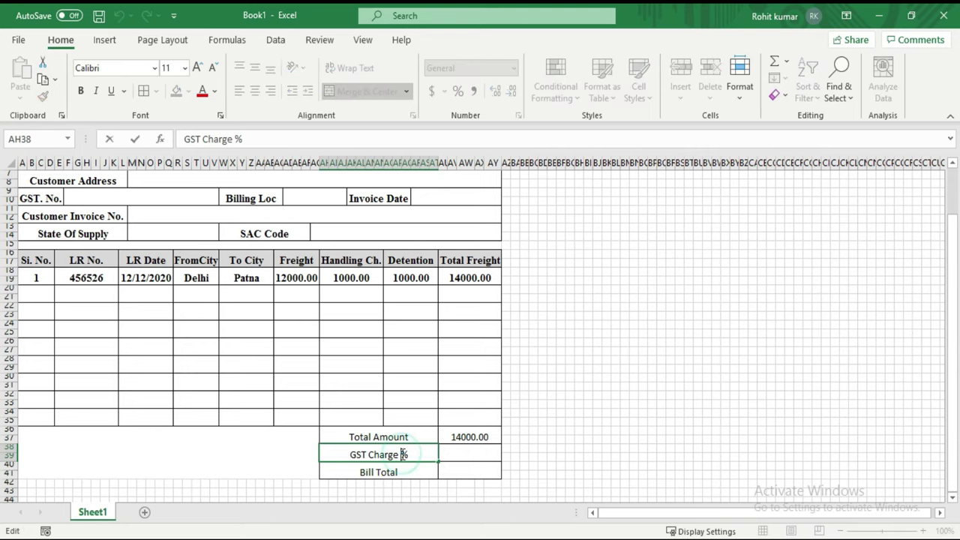
{"action": "type", "text": "18"}
{"action": "key", "text": "Return"}
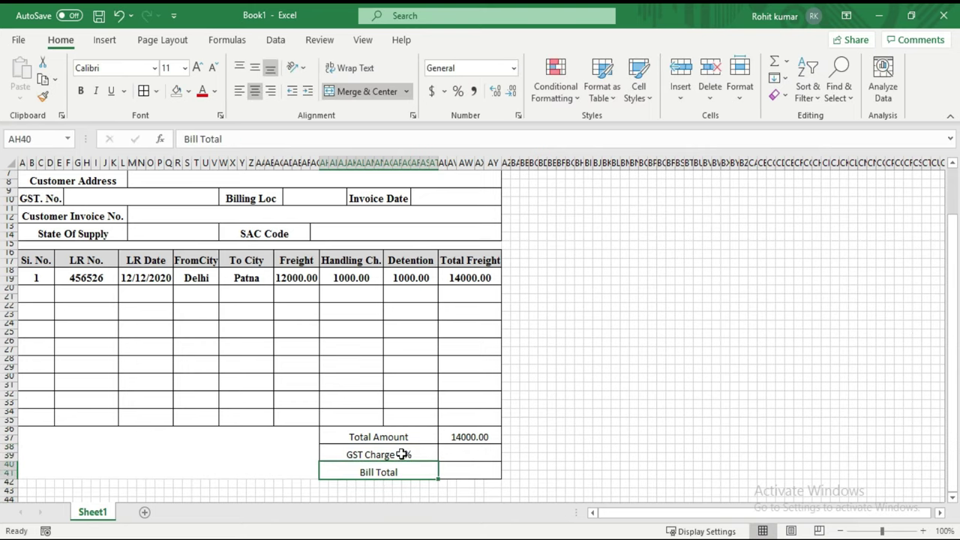
{"action": "key", "text": "Up"}
{"action": "key", "text": "Right"}
{"action": "type", "text": "+"}
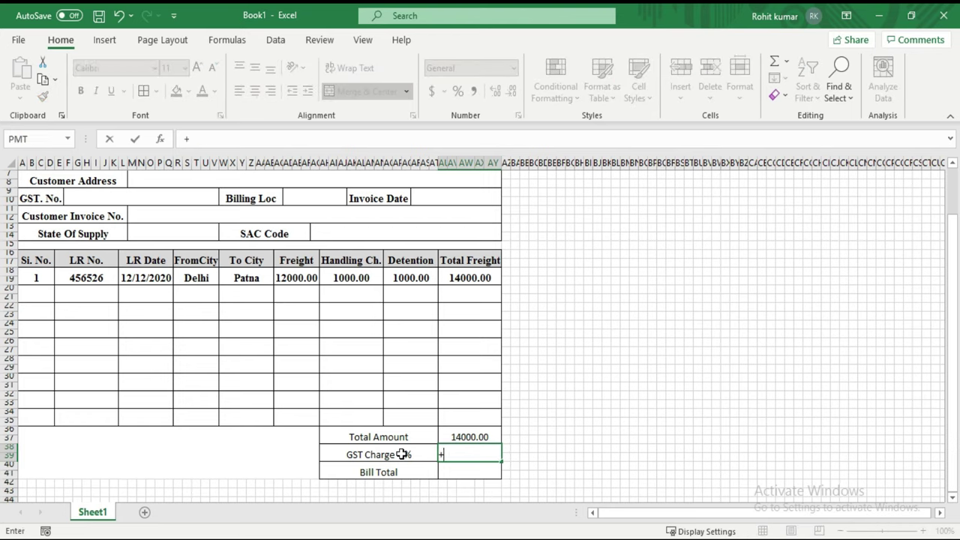
{"action": "key", "text": "Up"}
{"action": "type", "text": "*5"}
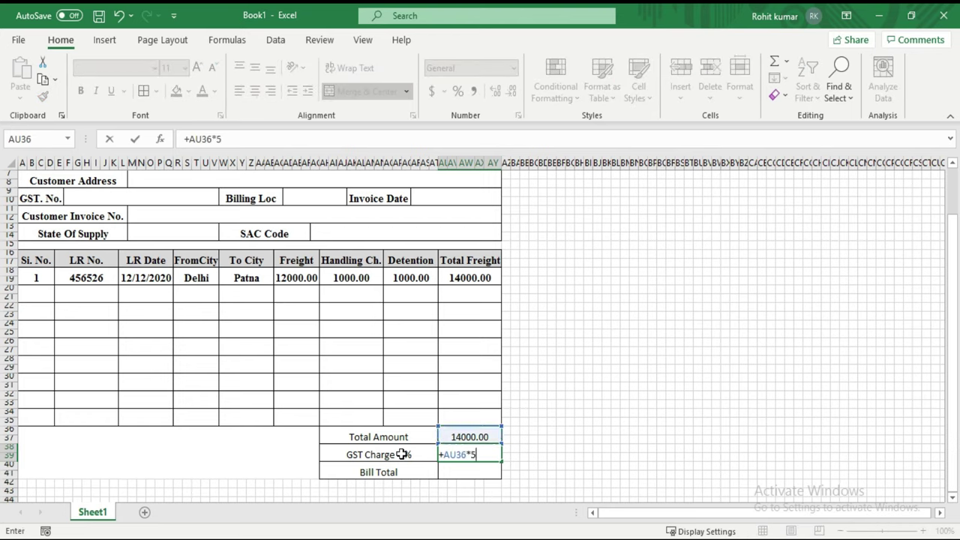
{"action": "type", "text": "%"}
{"action": "key", "text": "Return"}
Make Bill Total the sum of Total Amount and GST, giving 14700.00
{"action": "type", "text": "=su"}
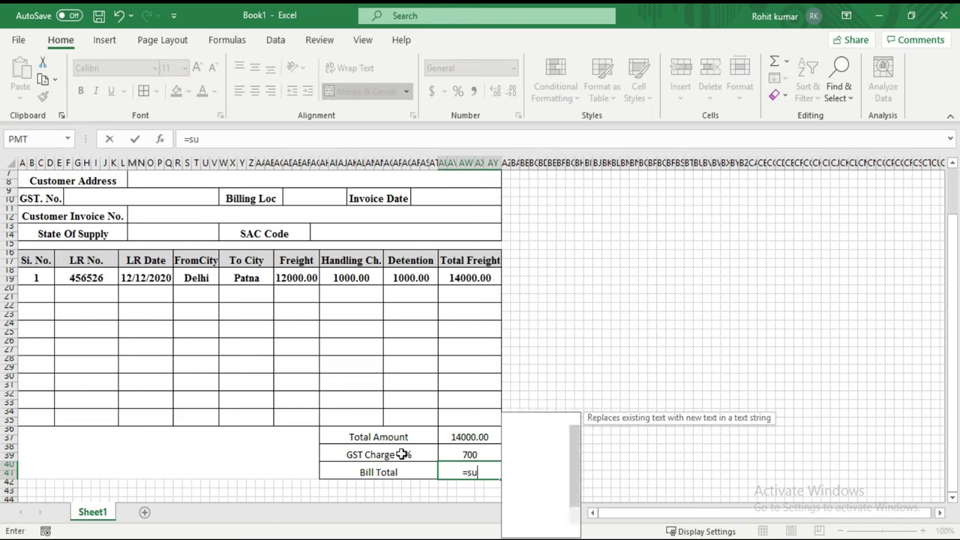
{"action": "type", "text": "m("}
{"action": "key", "text": "Up"}
{"action": "key", "text": "Up"}
{"action": "key", "text": "shift+Down"}
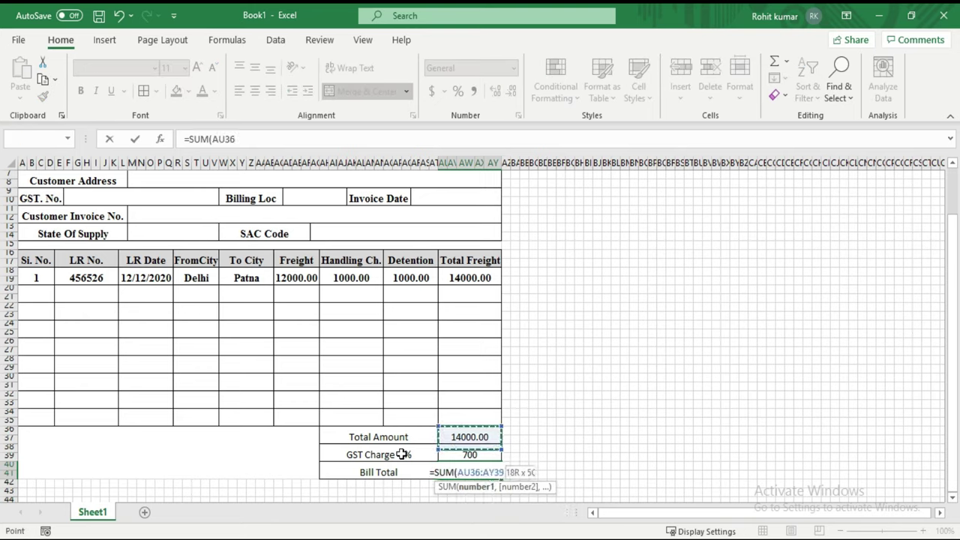
{"action": "key", "text": "Return"}
{"action": "key", "text": "Up"}
{"action": "key", "text": "Up"}
{"action": "key", "text": "Up"}
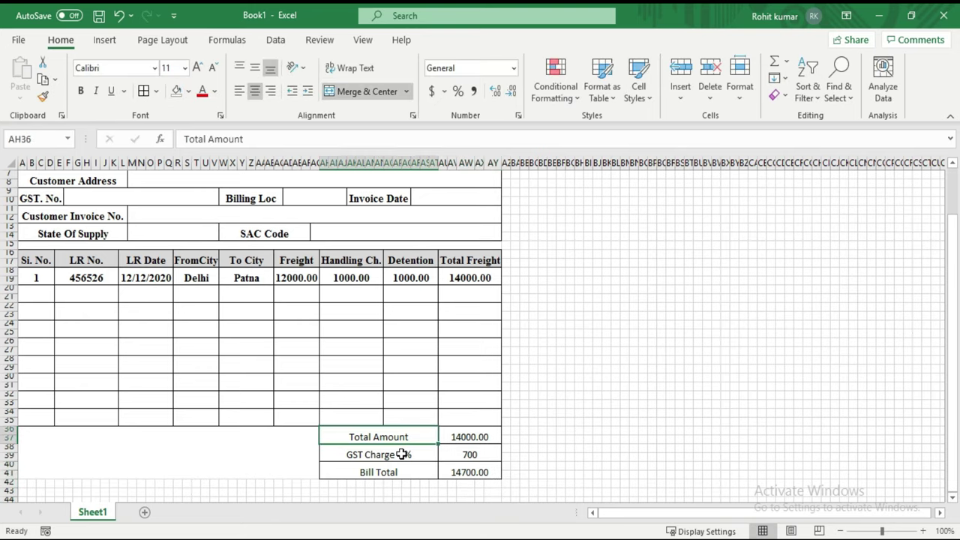
{"action": "key", "text": "shift+Down"}
{"action": "key", "text": "shift+Down"}
{"action": "key", "text": "shift+Right"}
{"action": "key", "text": "shift+Right"}
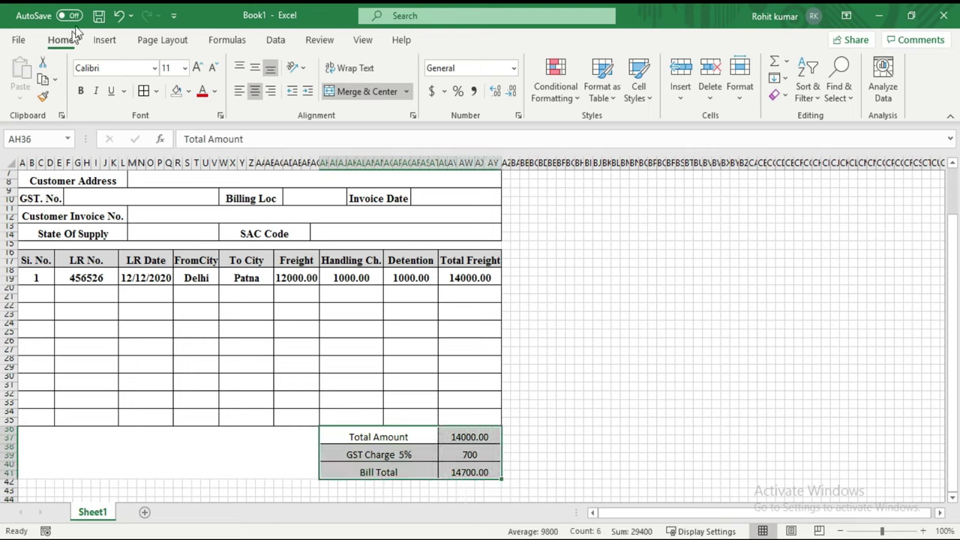
Format the totals block as bold Times New Roman, size 14
{"action": "left_click", "coordinate": [113, 67]}
{"action": "type", "text": "Times New Roman"}
{"action": "key", "text": "Return"}
{"action": "left_click", "coordinate": [166, 67]}
{"action": "type", "text": "14"}
{"action": "key", "text": "Return"}
{"action": "key", "text": "ctrl+b"}
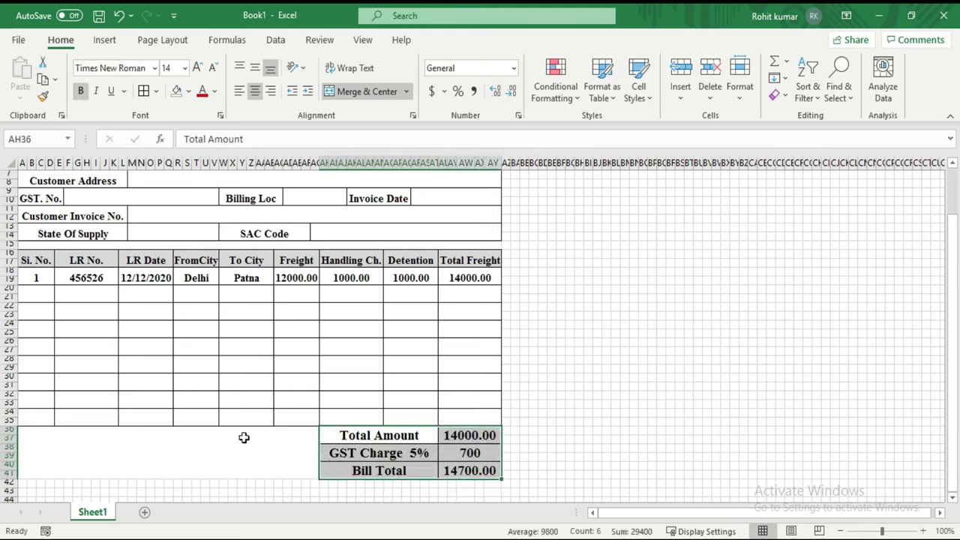
Type 'Bill Amount In Word : Fourteen Thousand Seven Hundered Only' in the merged cell
{"action": "left_click", "coordinate": [240, 438]}
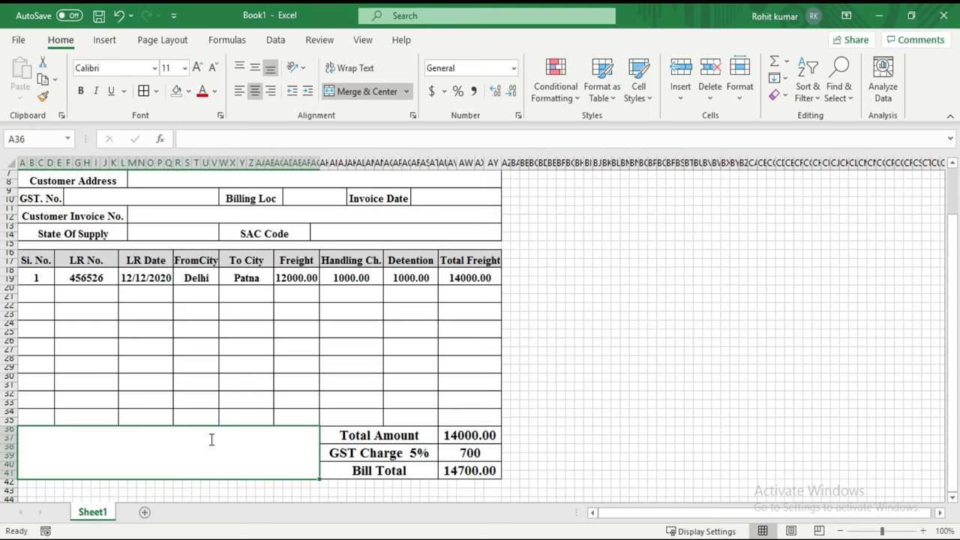
{"action": "type", "text": "Bill Amount In Word : Forty T"}
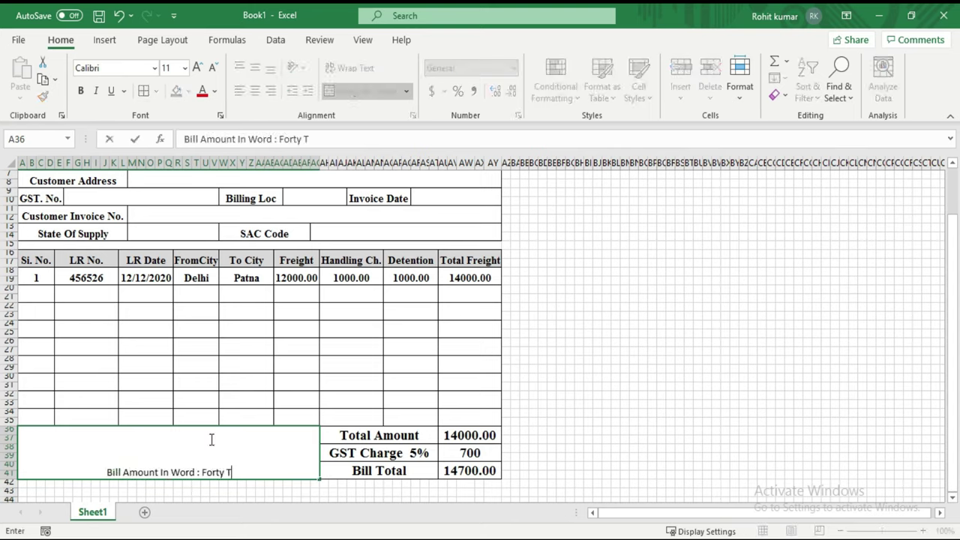
{"action": "key", "text": "BackSpace"}
{"action": "key", "text": "BackSpace"}
{"action": "key", "text": "BackSpace"}
{"action": "type", "text": "ourteen Thousand Seven Hundered"}
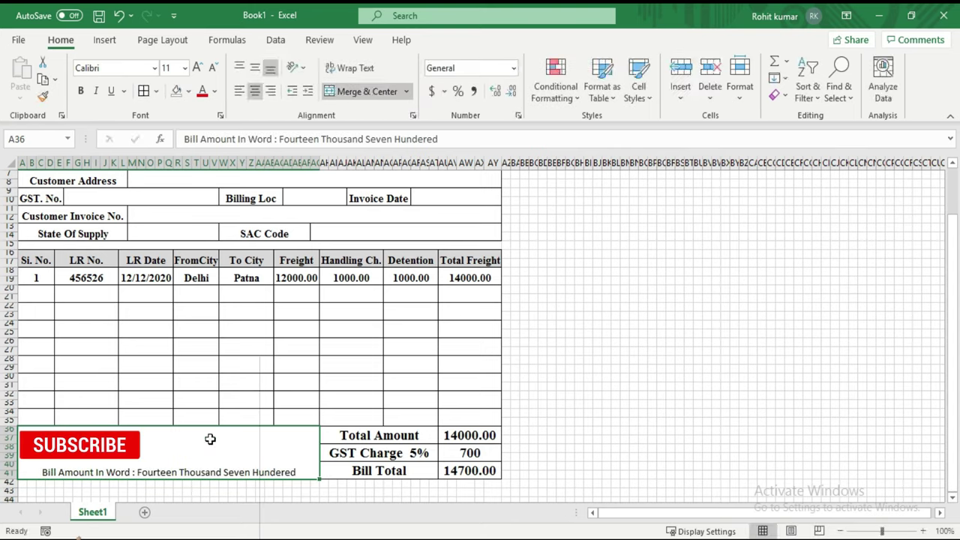
{"action": "type", "text": " Only"}
{"action": "key", "text": "Return"}
Make the amount-in-words cell bold Times New Roman with light grey shading and wrapped text
{"action": "left_click", "coordinate": [303, 470]}
{"action": "left_click", "coordinate": [112, 66]}
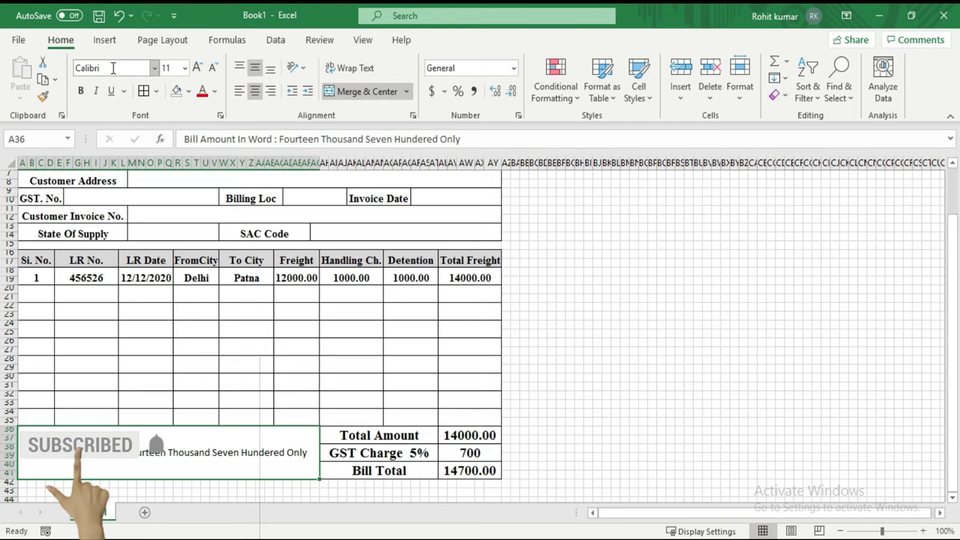
{"action": "type", "text": "Times New Roman"}
{"action": "key", "text": "Return"}
{"action": "key", "text": "ctrl+b"}
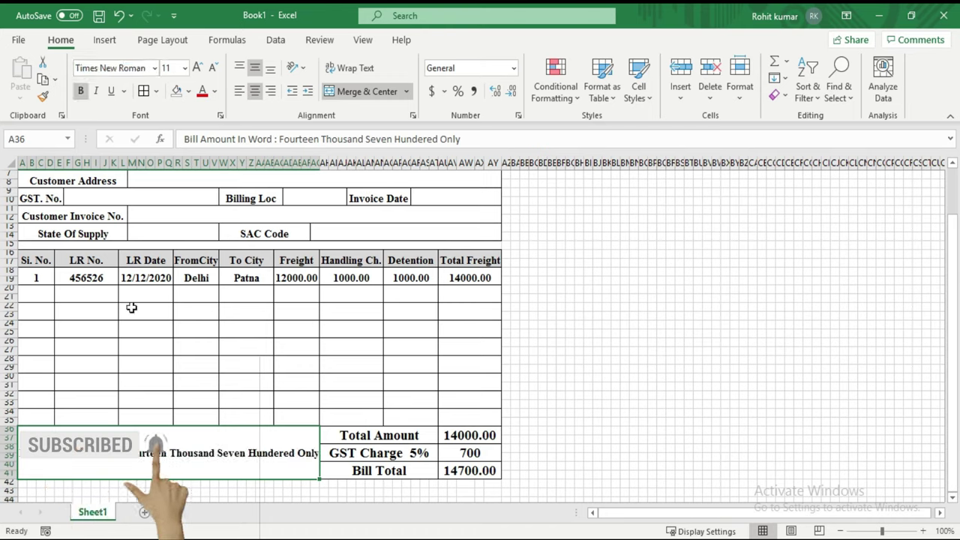
{"action": "left_click", "coordinate": [189, 91]}
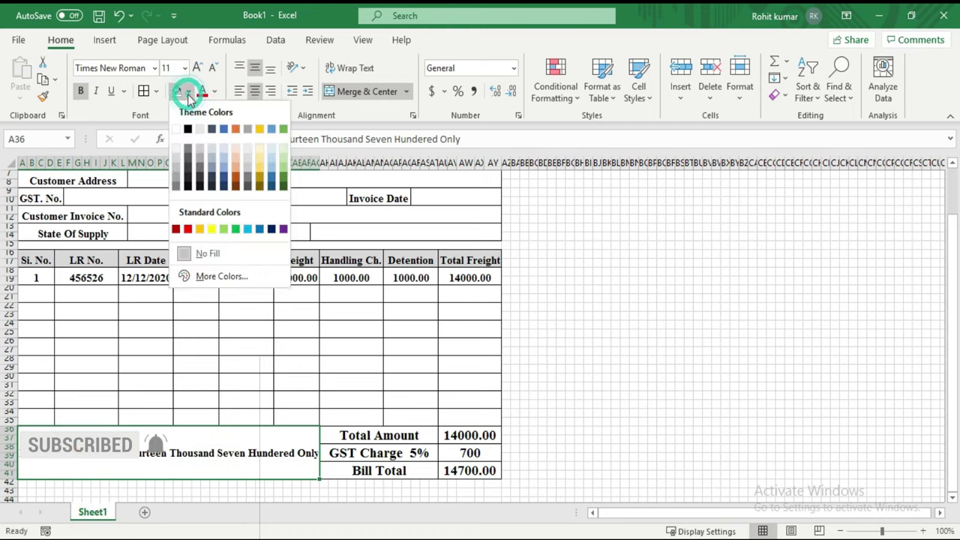
{"action": "left_click", "coordinate": [176, 149]}
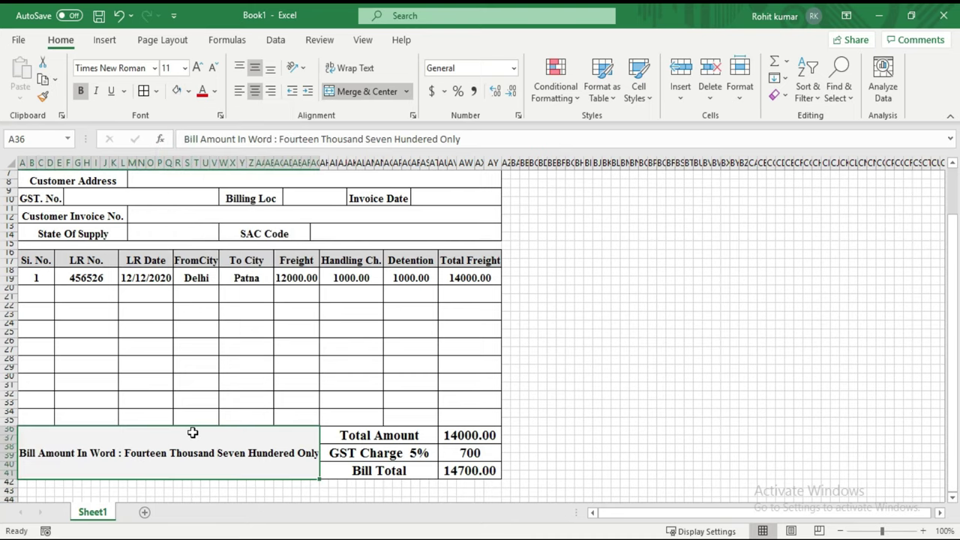
{"action": "left_click", "coordinate": [352, 69]}
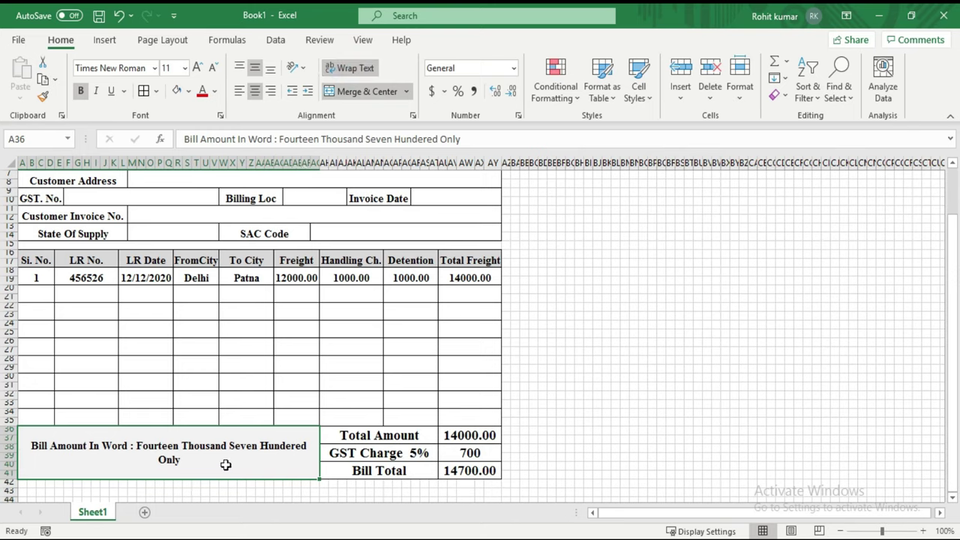
{"action": "left_click", "coordinate": [234, 261]}
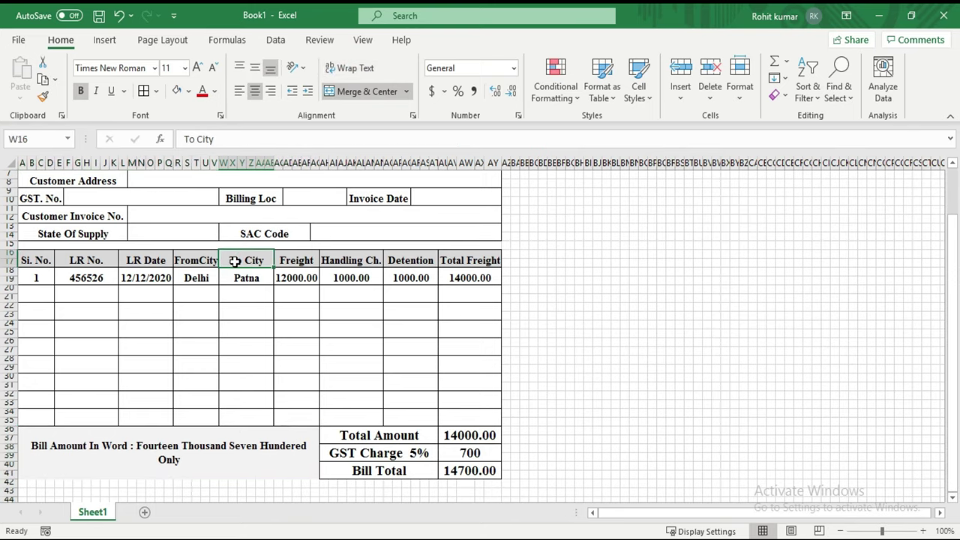
Enter 'Balaji Food Product Pvt Ltd' in the Customer Name cell
{"action": "key", "text": "ctrl+Home"}
{"action": "key", "text": "Down"}
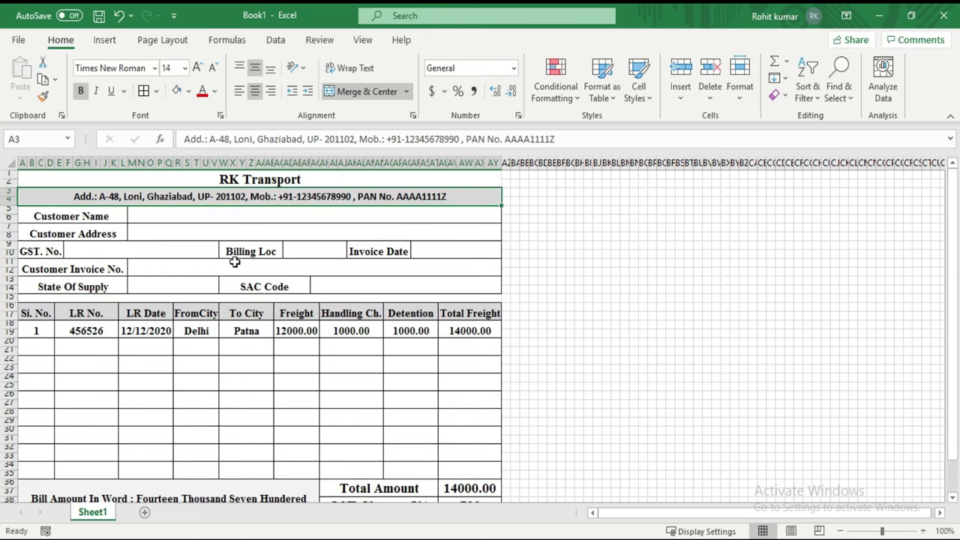
{"action": "key", "text": "Down"}
{"action": "key", "text": "Right"}
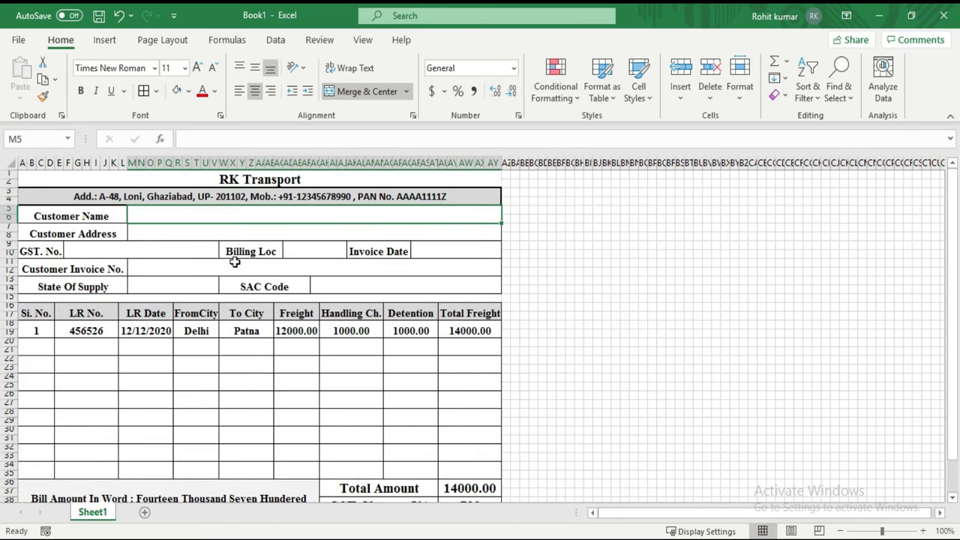
{"action": "type", "text": "Balaji Food Product "}
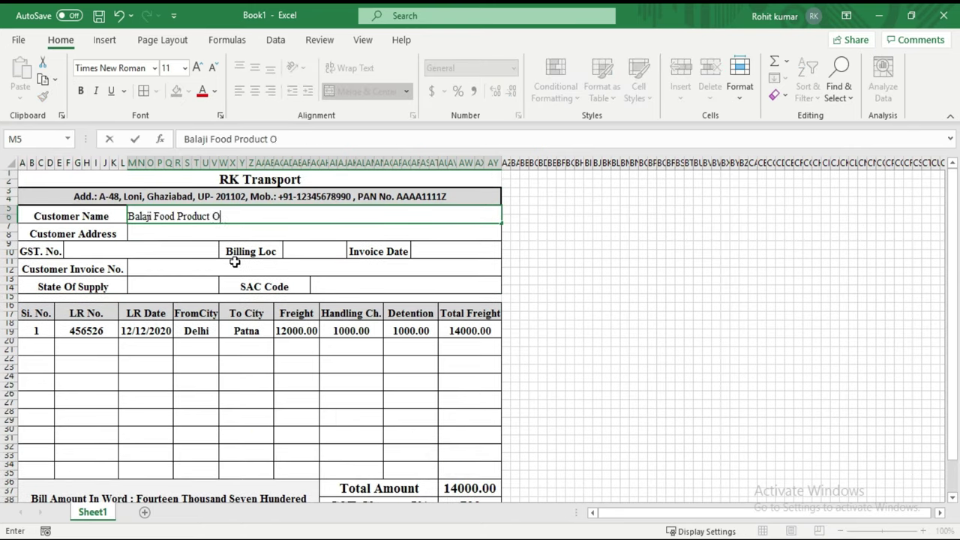
{"action": "type", "text": "Pvt Ltd"}
{"action": "key", "text": "ctrl+Return"}
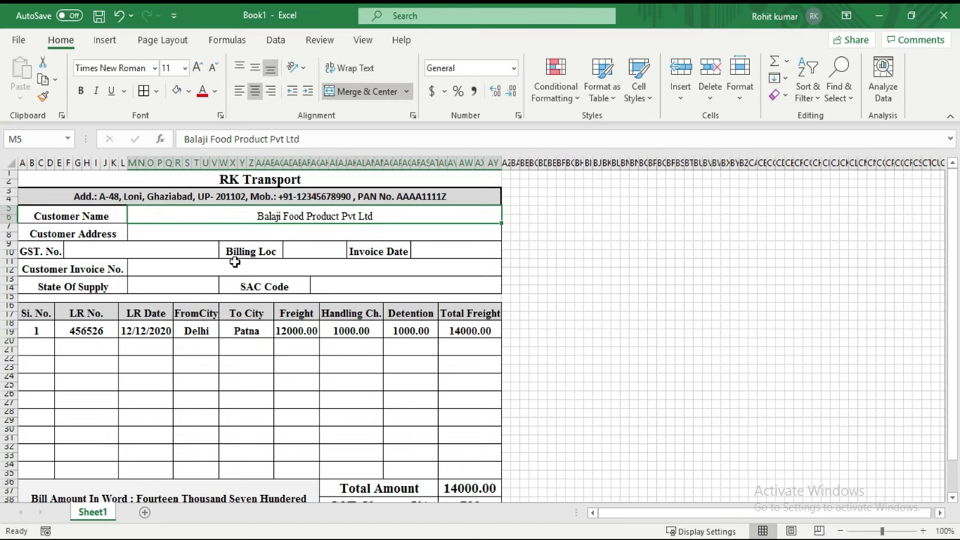
Fill in the customer's postal address in the Customer Address cell
{"action": "double_click", "coordinate": [182, 236]}
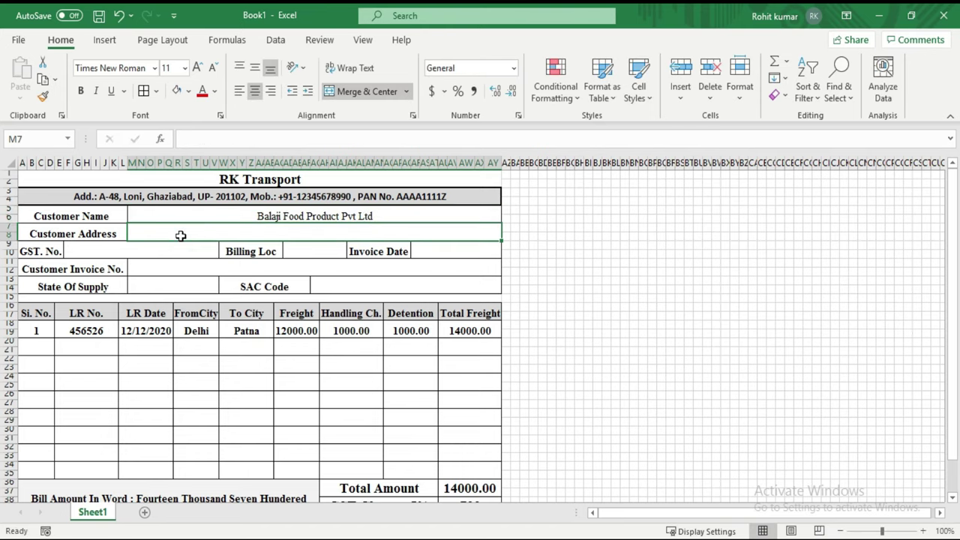
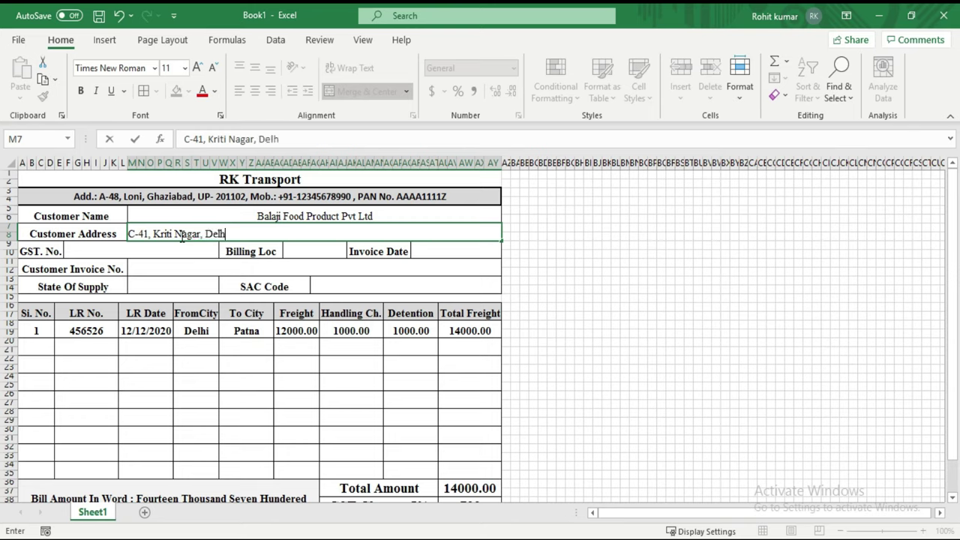
{"action": "key", "text": "Return"}
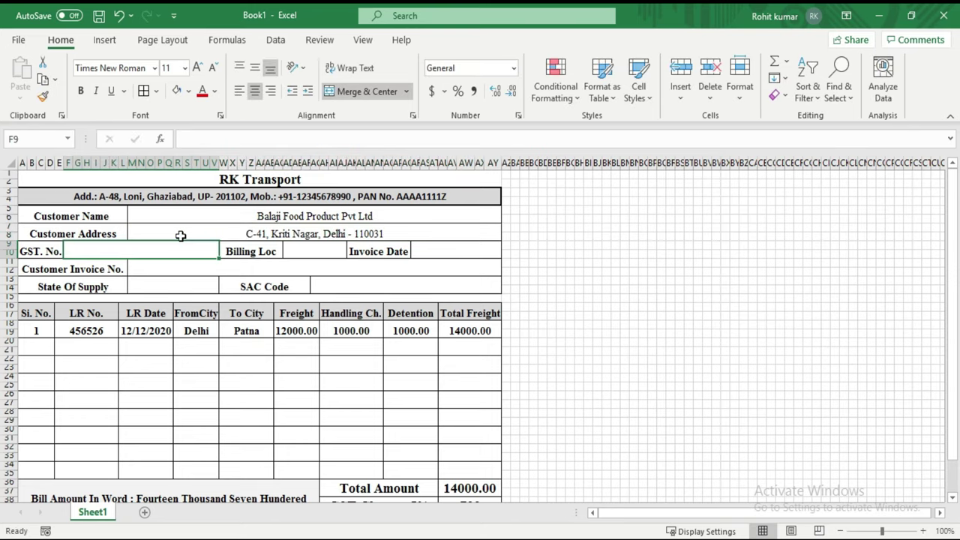
Enter the customer's GST number and set Billing Loc to DELHI
{"action": "type", "text": "07"}
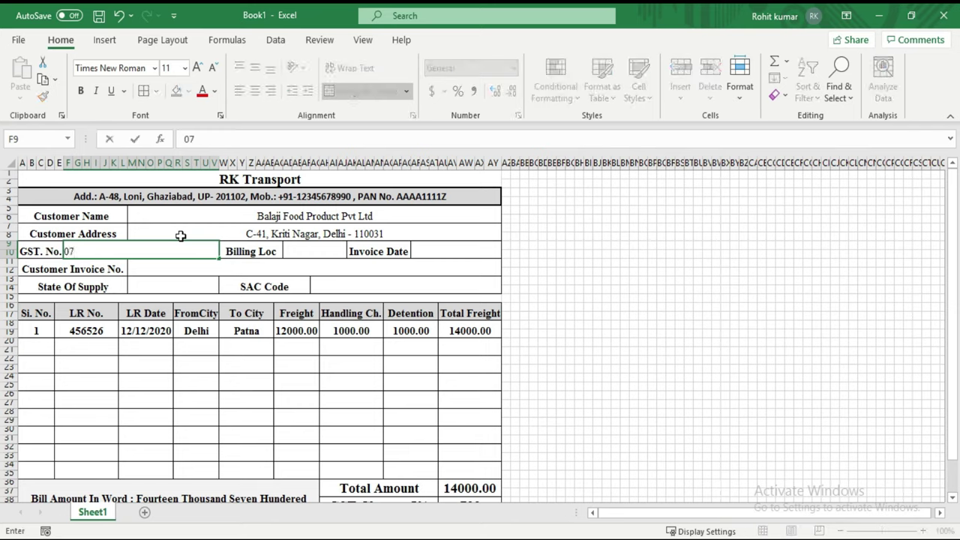
{"action": "type", "text": "AAAAA"}
{"action": "type", "text": "11"}
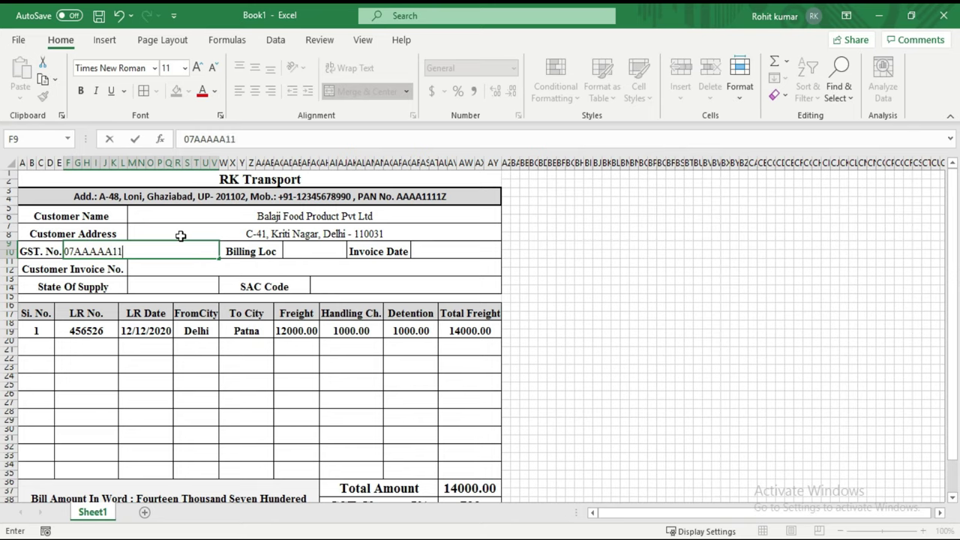
{"action": "type", "text": "11Z"}
{"action": "key", "text": "Return"}
{"action": "key", "text": "Up"}
{"action": "key", "text": "Right"}
{"action": "key", "text": "Right"}
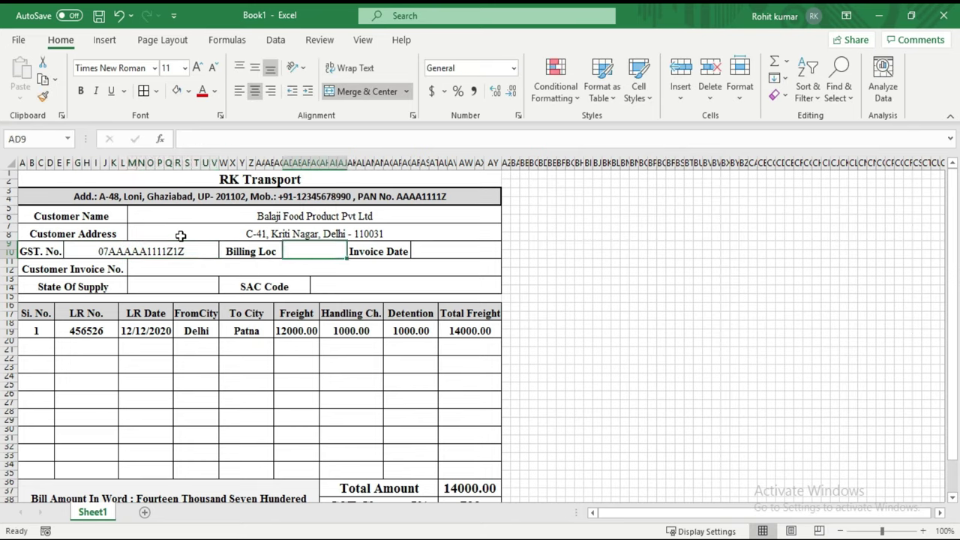
{"action": "type", "text": "DEL"}
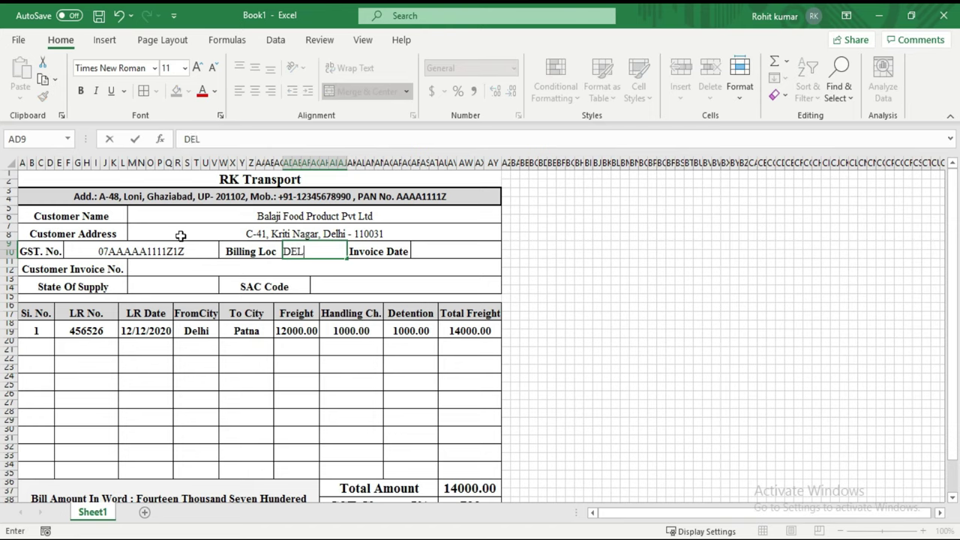
{"action": "type", "text": "HI"}
{"action": "key", "text": "Return"}
Enter 28-03-20 as the invoice date
{"action": "key", "text": "Up"}
{"action": "key", "text": "Right"}
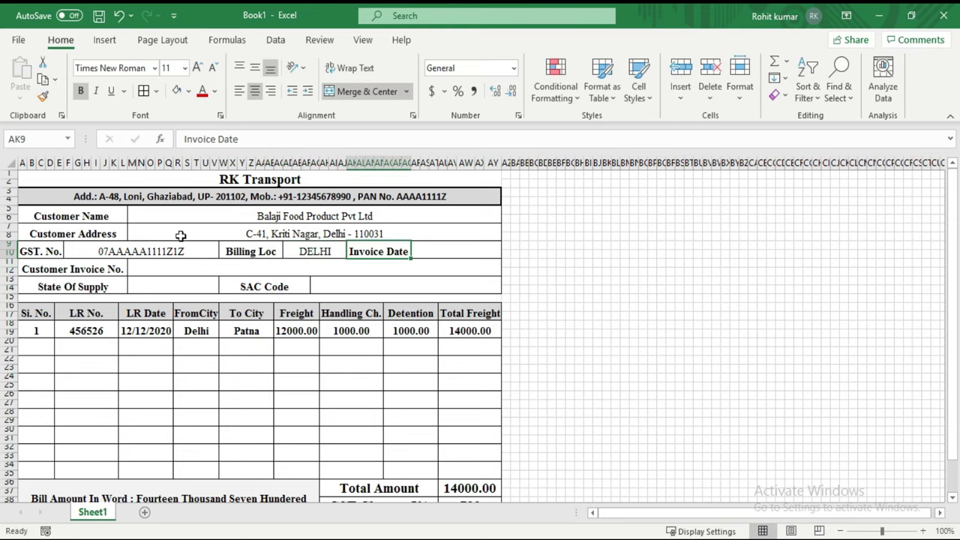
{"action": "key", "text": "Right"}
{"action": "type", "text": "28-"}
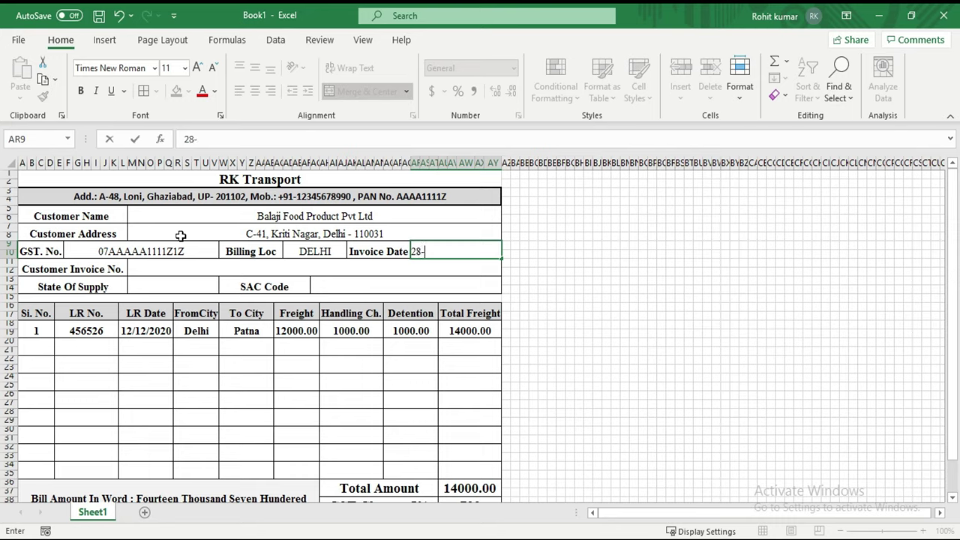
{"action": "type", "text": "03-"}
{"action": "type", "text": "2021"}
{"action": "key", "text": "Return"}
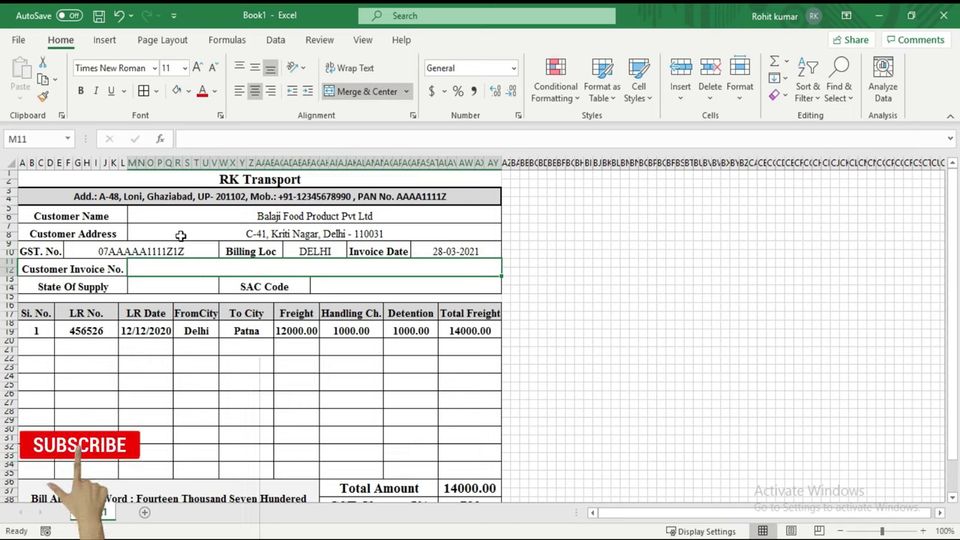
Enter BLDEL202100001 as the customer invoice number, correcting the trailing digits
{"action": "type", "text": "BLDEL2"}
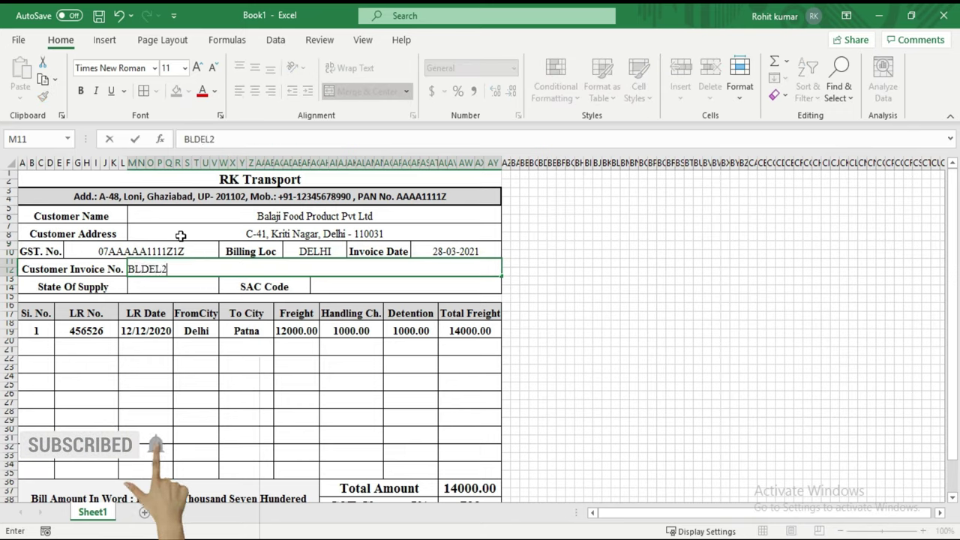
{"action": "type", "text": "02112000"}
{"action": "key", "text": "BackSpace"}
{"action": "key", "text": "BackSpace"}
{"action": "key", "text": "BackSpace"}
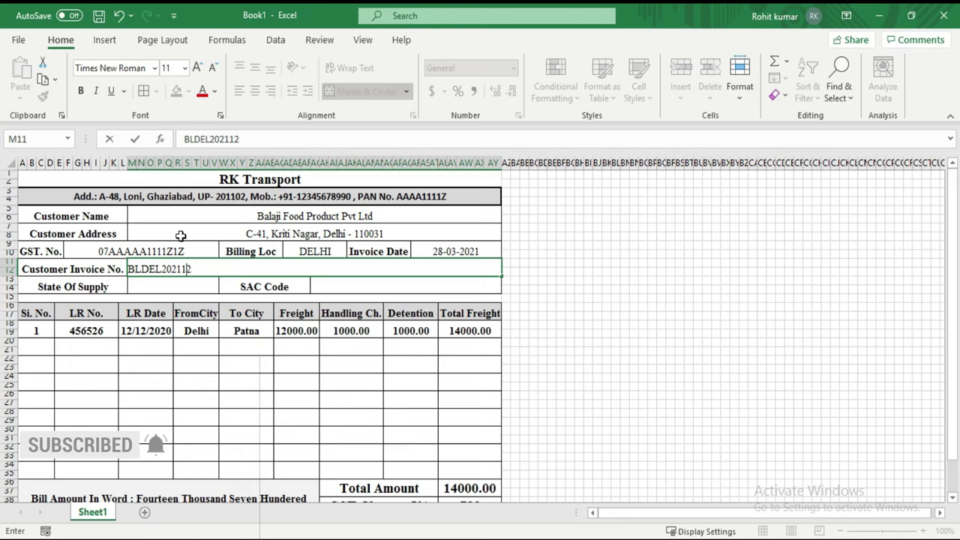
{"action": "type", "text": "0000"}
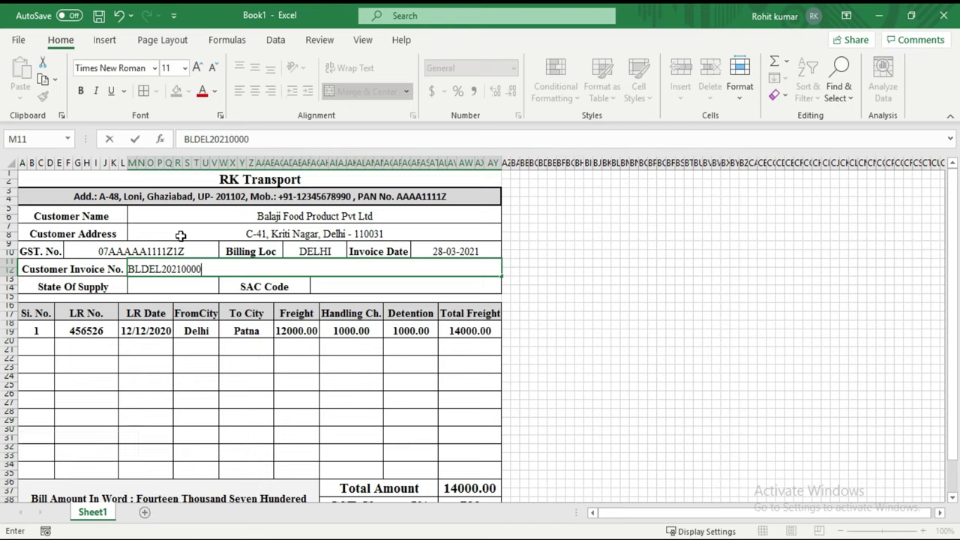
{"action": "key", "text": "Return"}
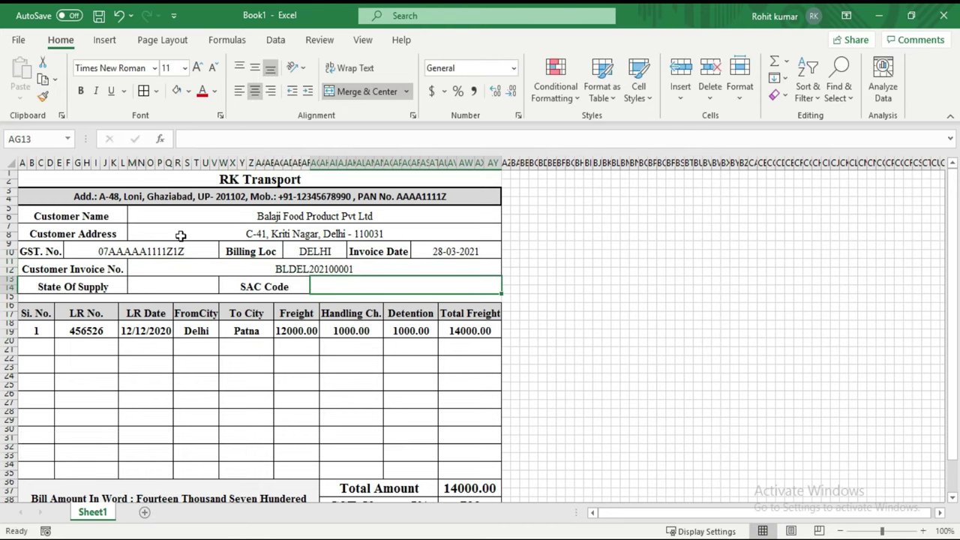
{"action": "key", "text": "Up"}
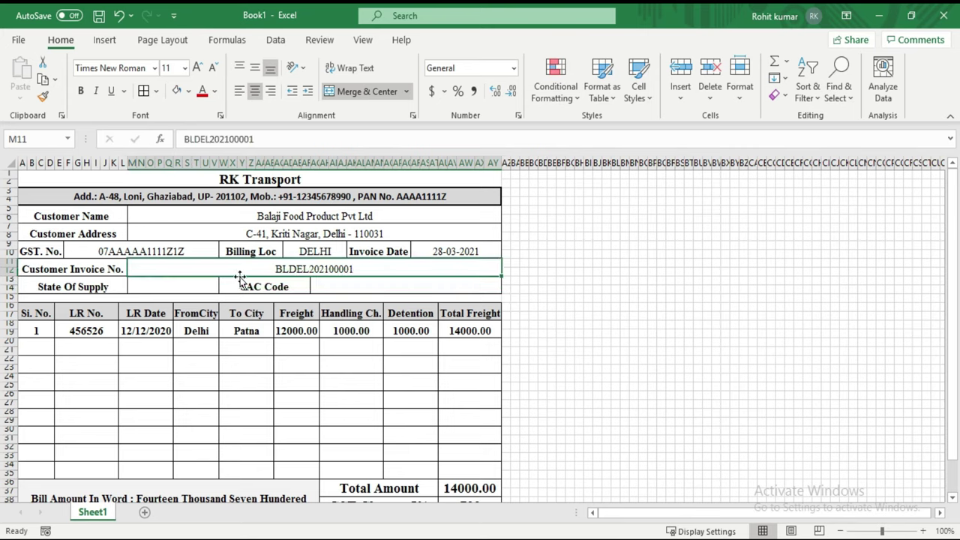
Make the invoice number's BL bold red and DEL green
{"action": "double_click", "coordinate": [287, 271]}
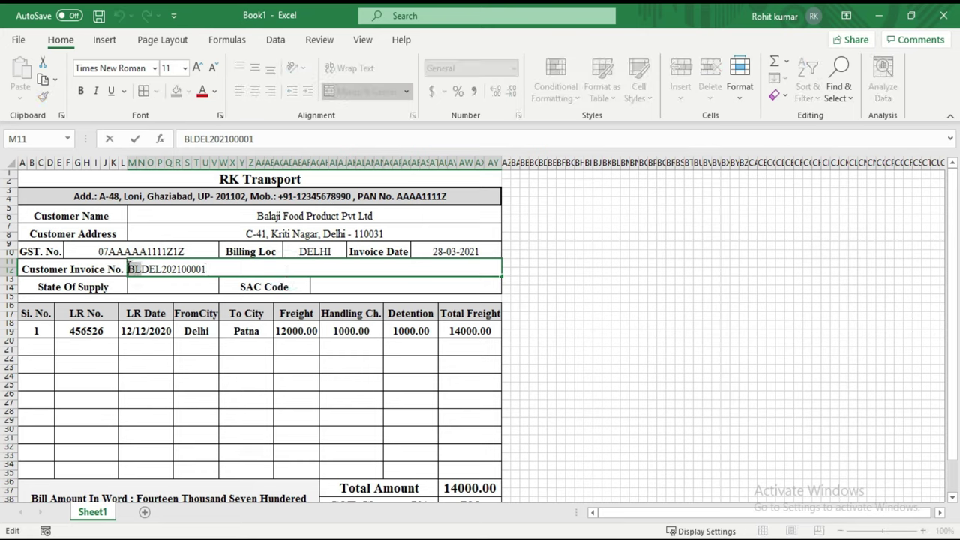
{"action": "left_click_drag", "start_coordinate": [142, 269], "coordinate": [127, 268]}
{"action": "key", "text": "ctrl+b"}
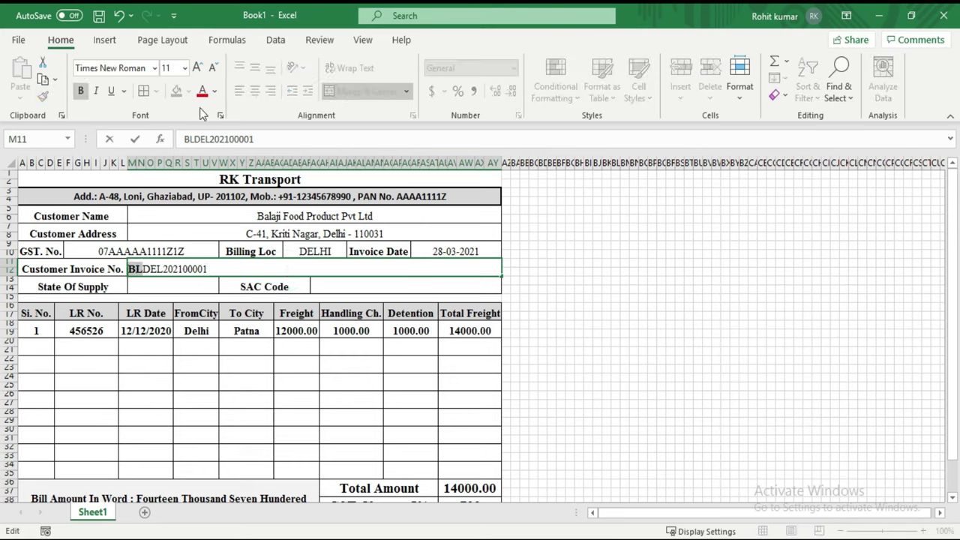
{"action": "left_click", "coordinate": [204, 92]}
{"action": "left_click", "coordinate": [144, 270]}
{"action": "key", "text": "shift+Right"}
{"action": "key", "text": "shift+Right"}
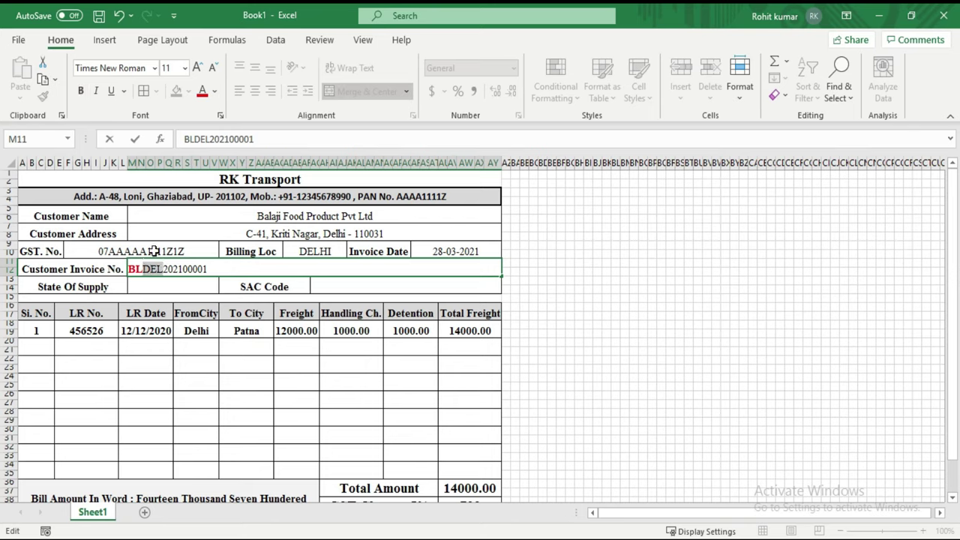
{"action": "left_click", "coordinate": [215, 91]}
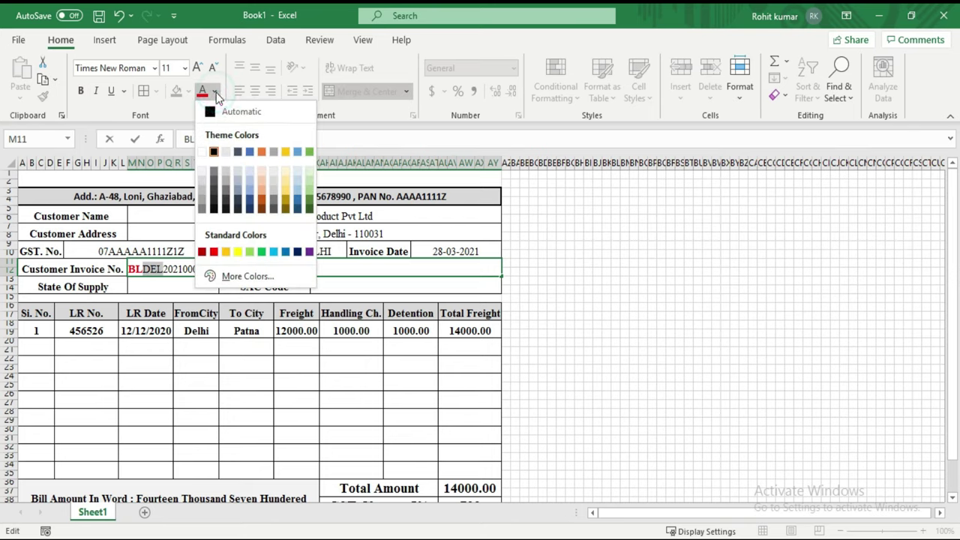
{"action": "left_click", "coordinate": [261, 251]}
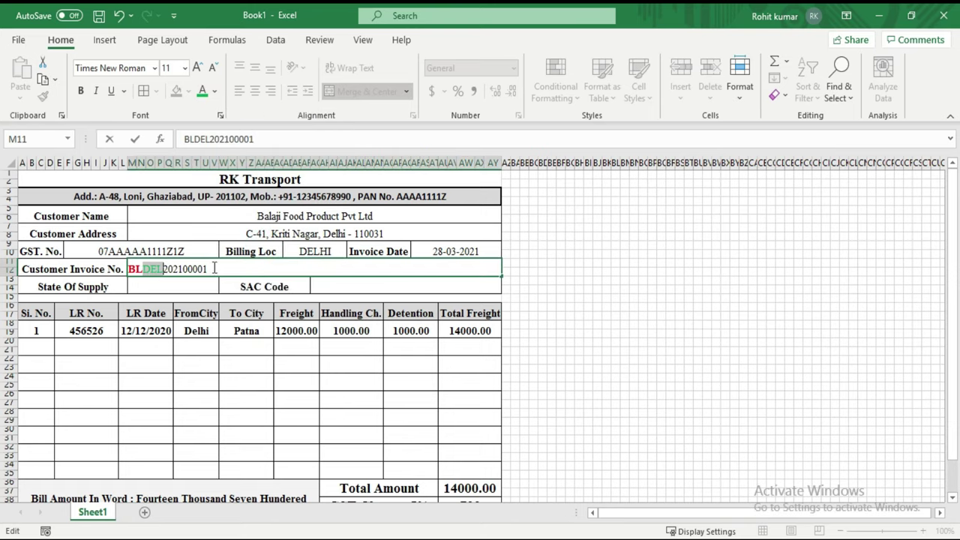
{"action": "left_click", "coordinate": [165, 268]}
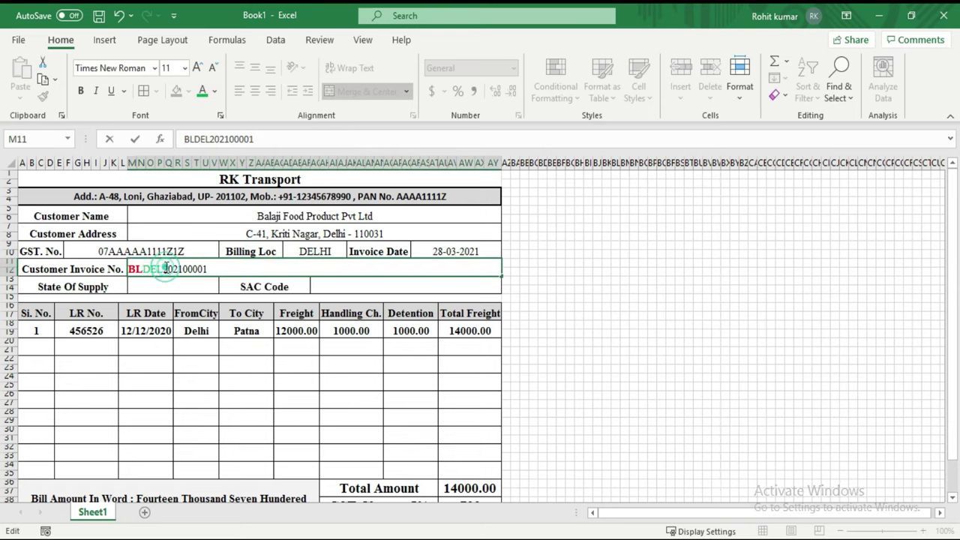
Colour the year digits dark blue and 00001 purple, bolding both parts
{"action": "left_click_drag", "start_coordinate": [164, 269], "coordinate": [178, 268]}
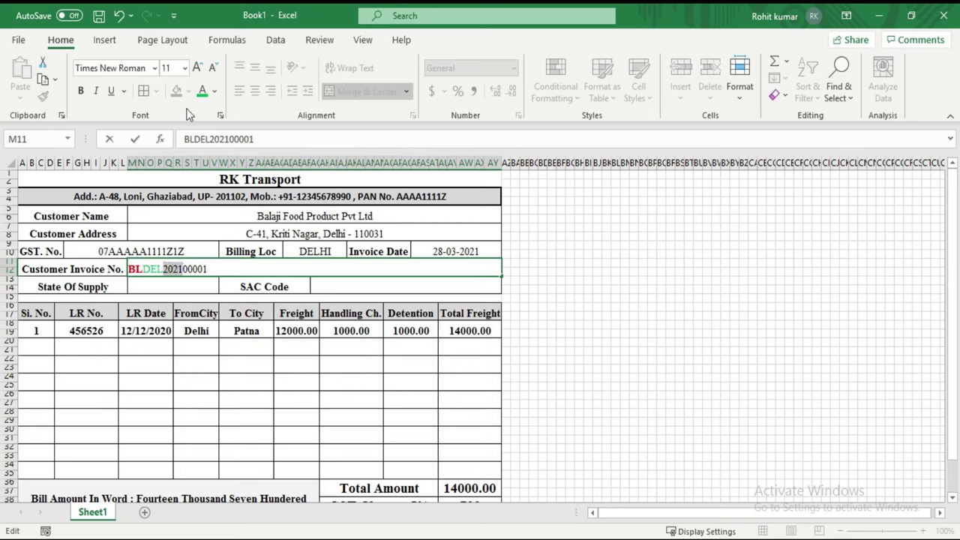
{"action": "left_click", "coordinate": [213, 92]}
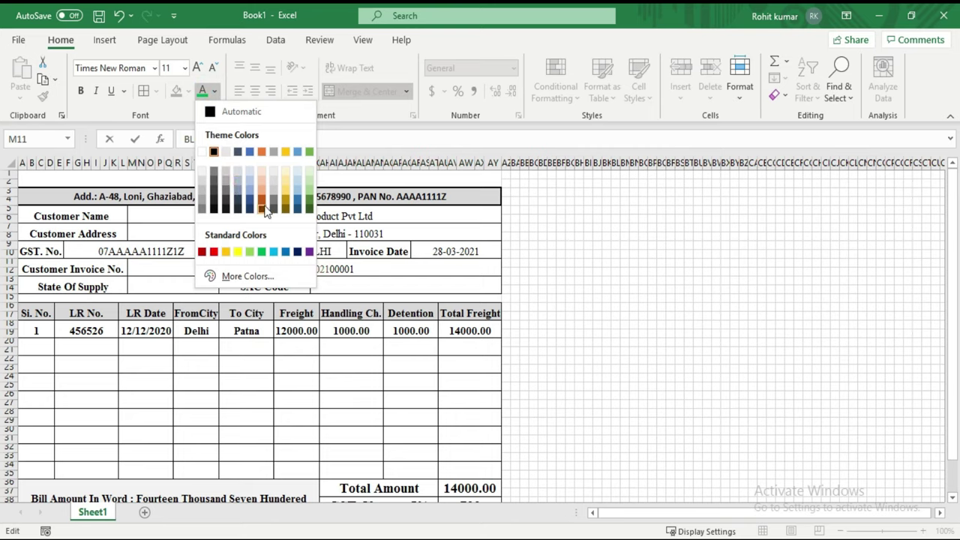
{"action": "left_click", "coordinate": [297, 252]}
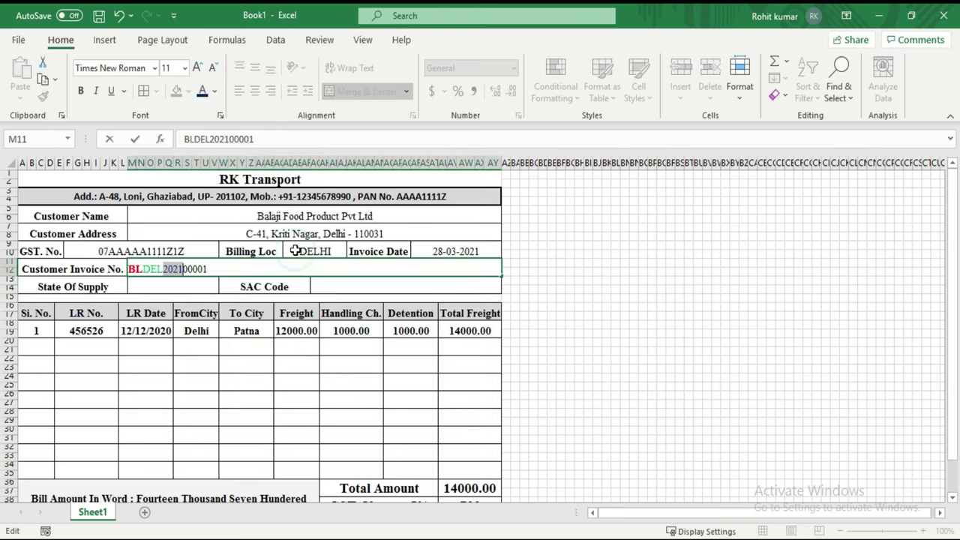
{"action": "left_click_drag", "start_coordinate": [186, 268], "coordinate": [142, 268]}
{"action": "left_click", "coordinate": [185, 268]}
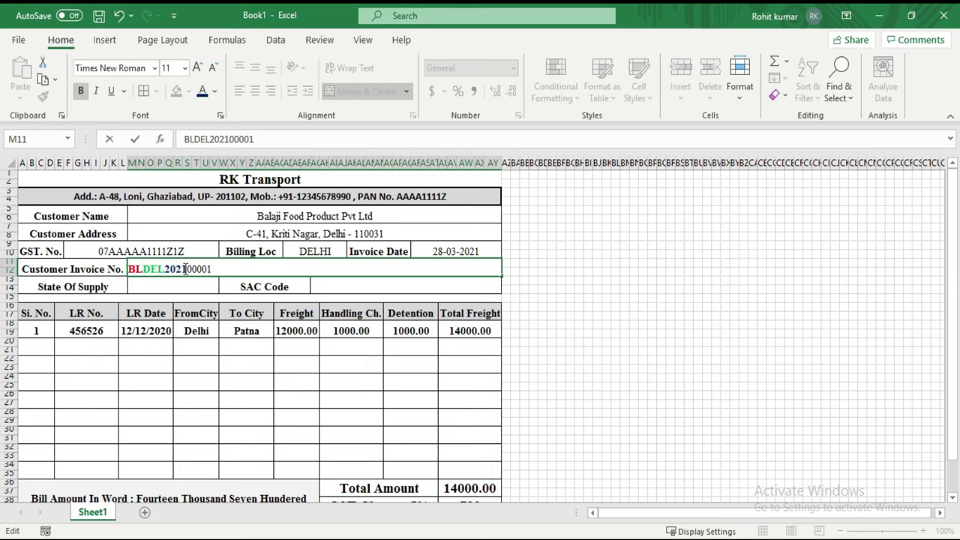
{"action": "key", "text": "shift+Right"}
{"action": "key", "text": "shift+Right"}
{"action": "key", "text": "shift+Right"}
{"action": "key", "text": "shift+Right"}
{"action": "key", "text": "shift+Right"}
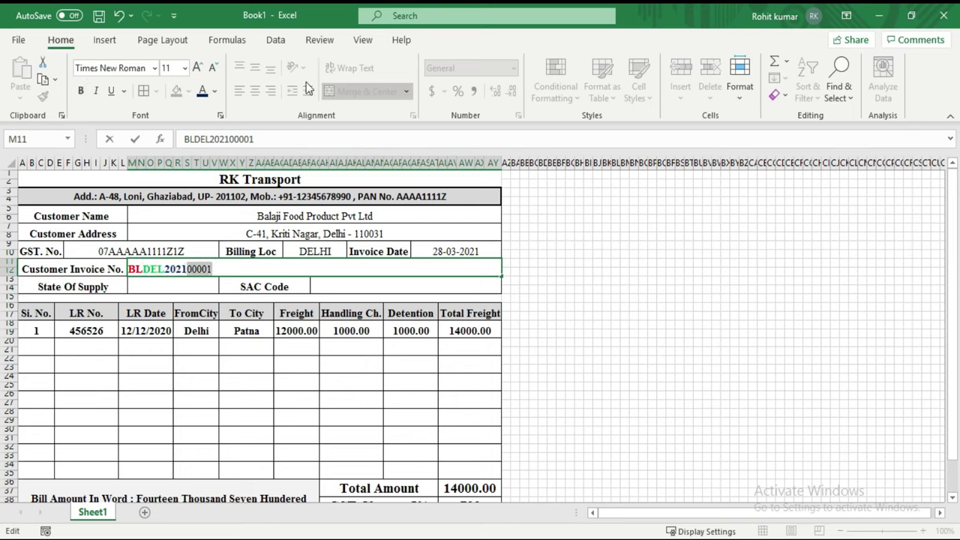
{"action": "left_click", "coordinate": [216, 92]}
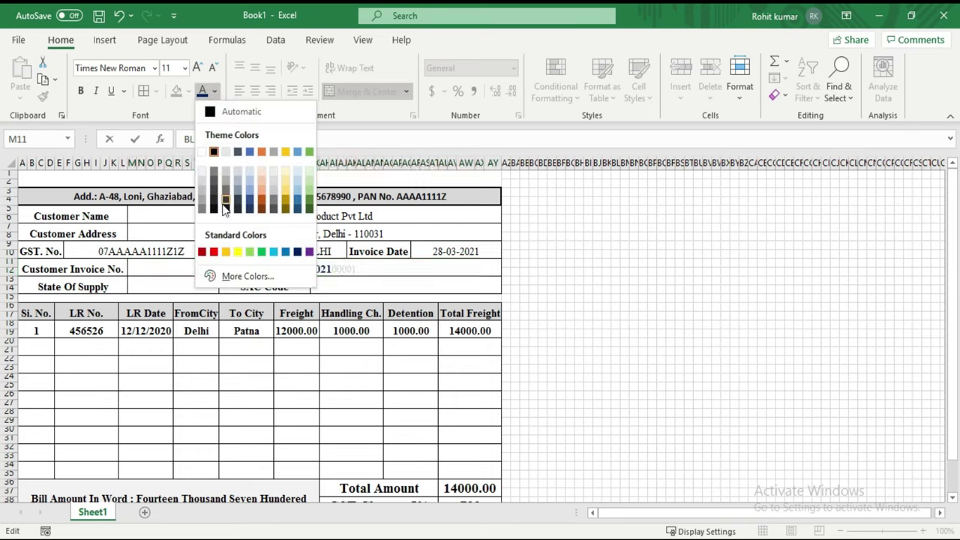
{"action": "left_click", "coordinate": [309, 252]}
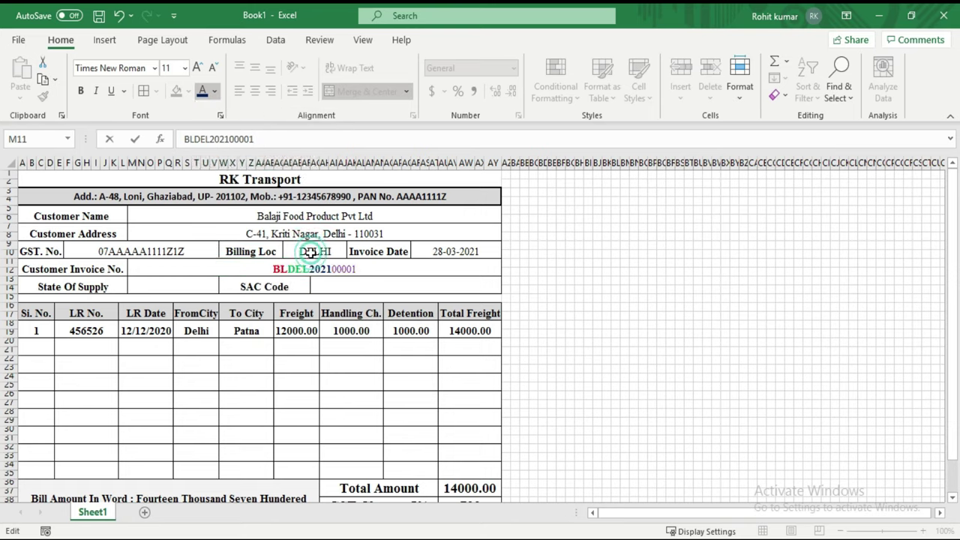
{"action": "key", "text": "ctrl+b"}
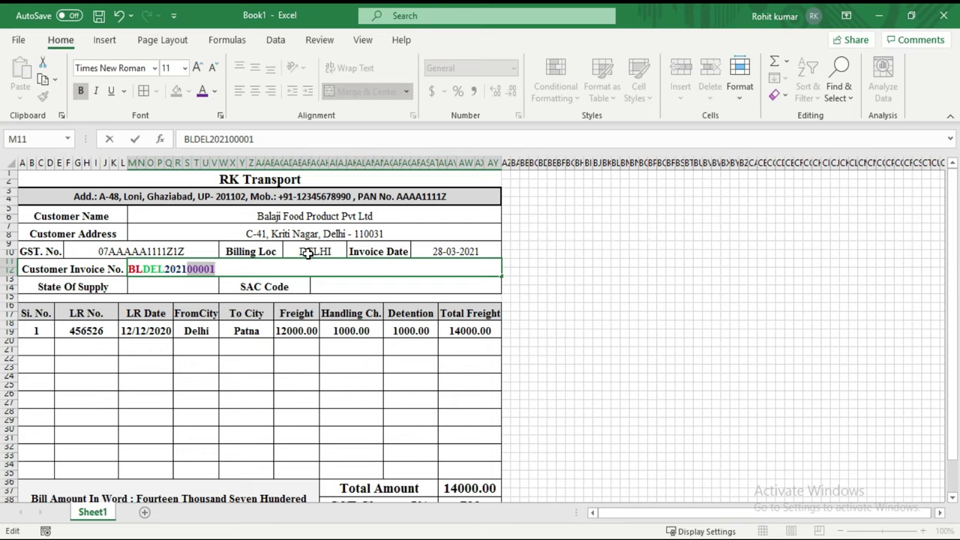
{"action": "left_click", "coordinate": [195, 285]}
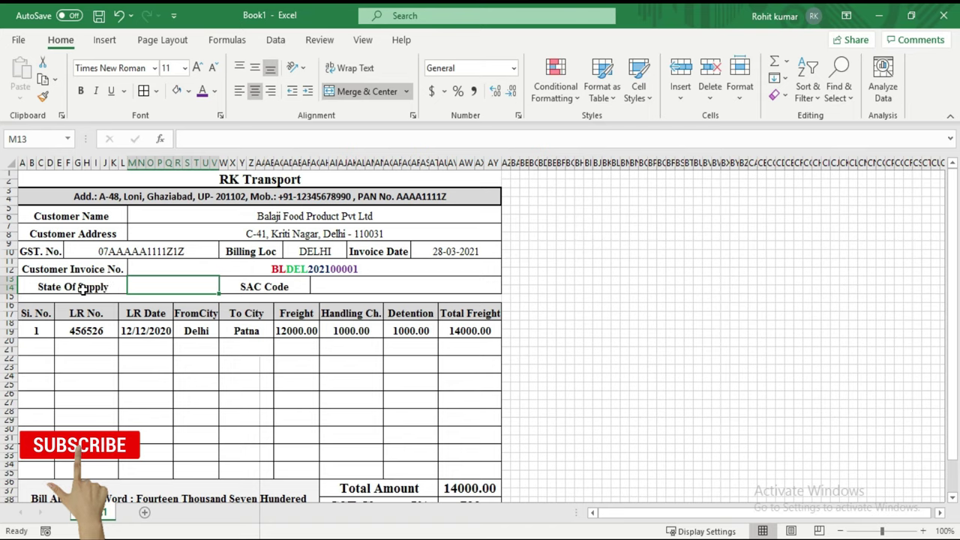
Enter Delhi as State Of Supply and type 900021 into the SAC Code cell
{"action": "type", "text": "Delhi"}
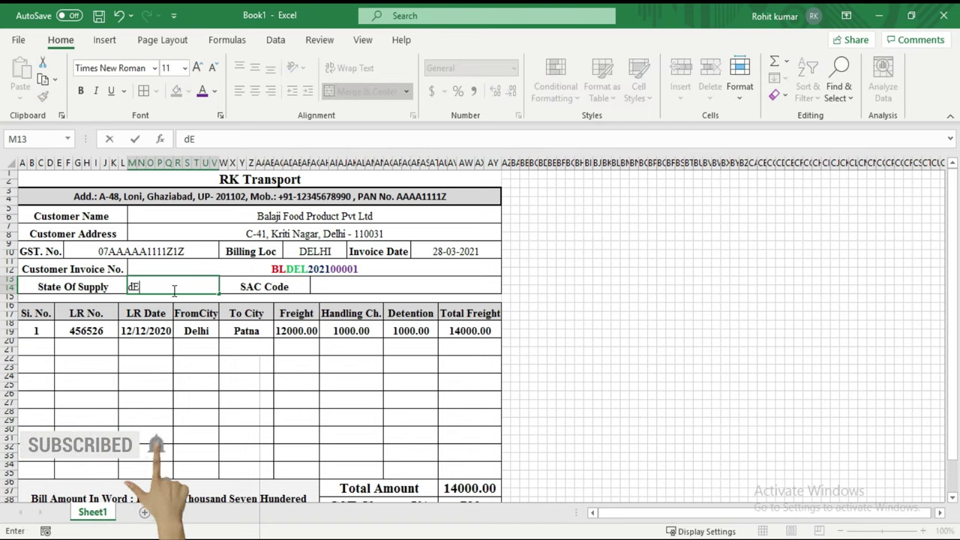
{"action": "key", "text": "Return"}
{"action": "left_click", "coordinate": [172, 291]}
{"action": "key", "text": "Right"}
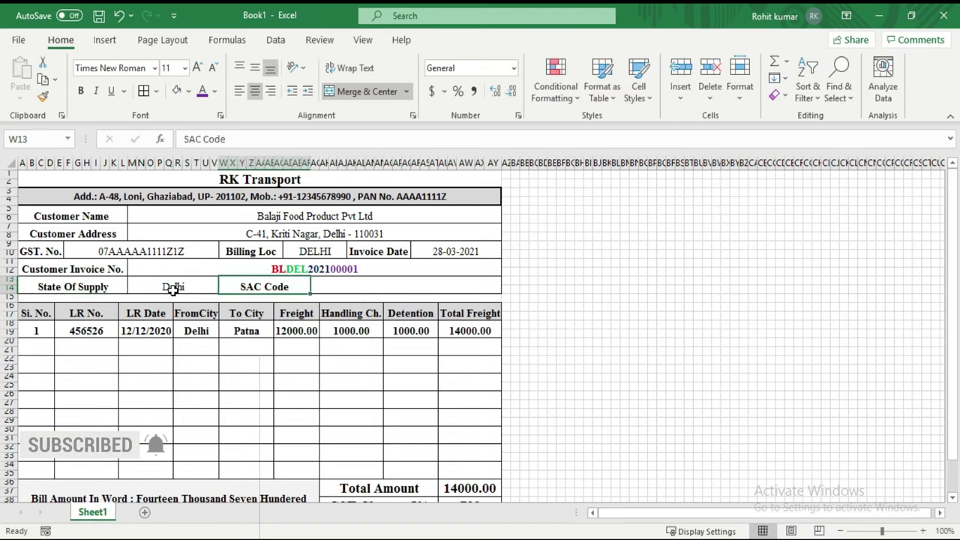
{"action": "key", "text": "Right"}
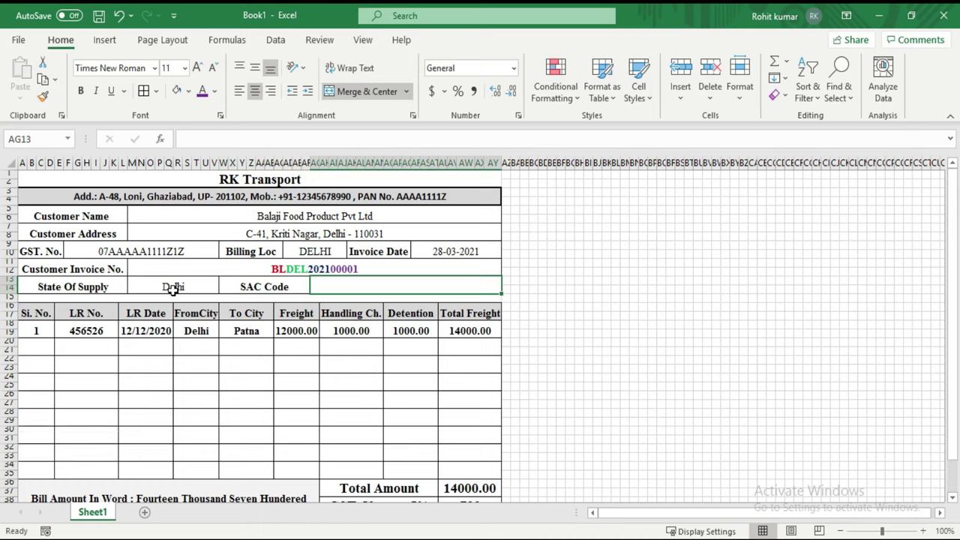
{"action": "type", "text": "9"}
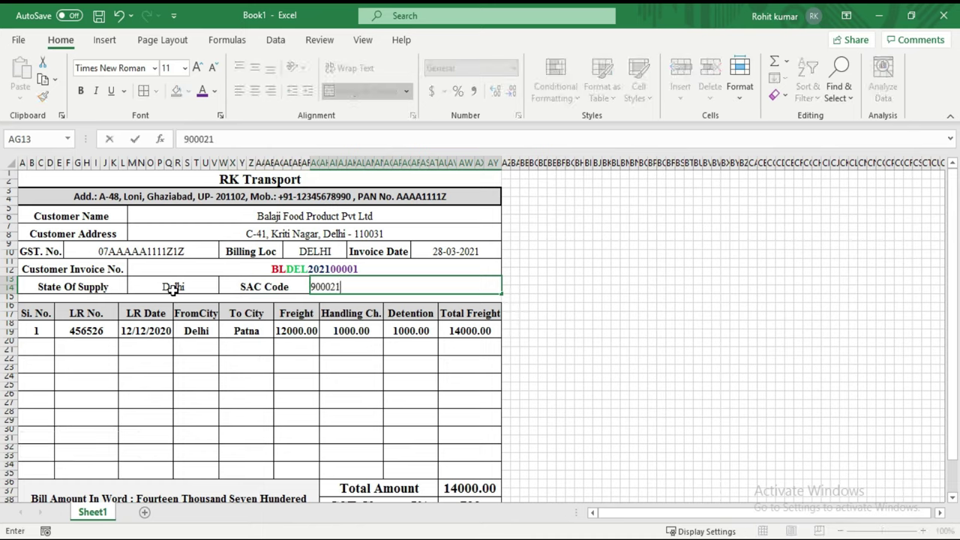
{"action": "type", "text": "00021"}
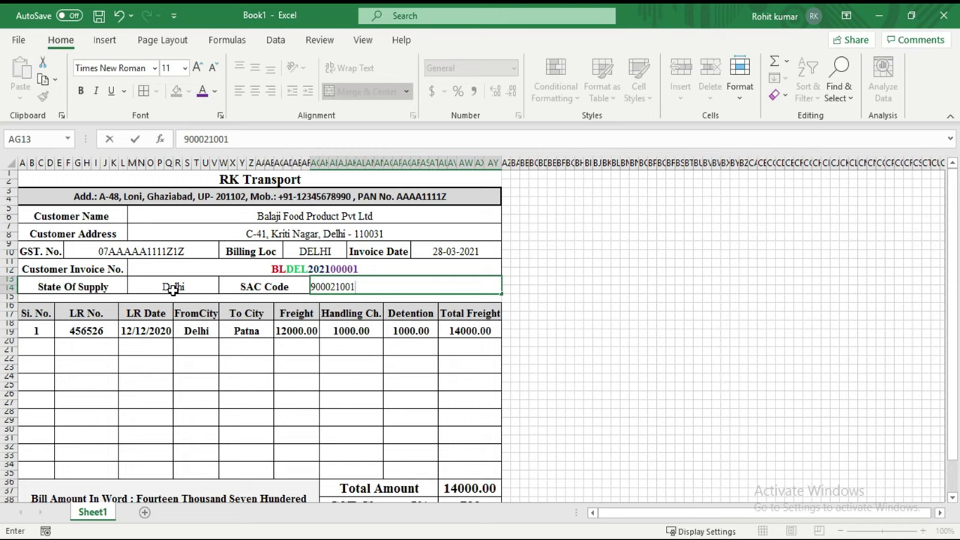
Replace the SAC Code 900021001 with 996511
{"action": "left_click_drag", "start_coordinate": [377, 290], "coordinate": [297, 287]}
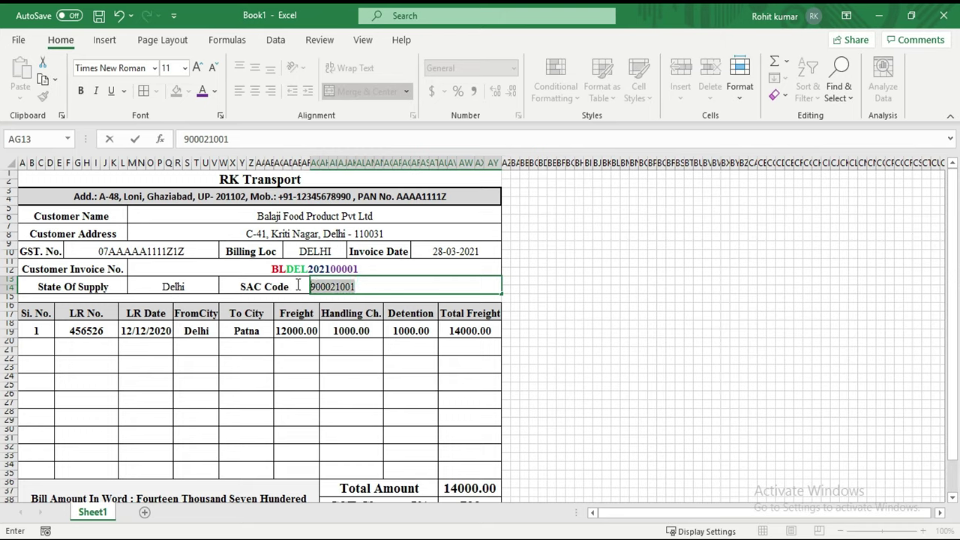
{"action": "type", "text": "9"}
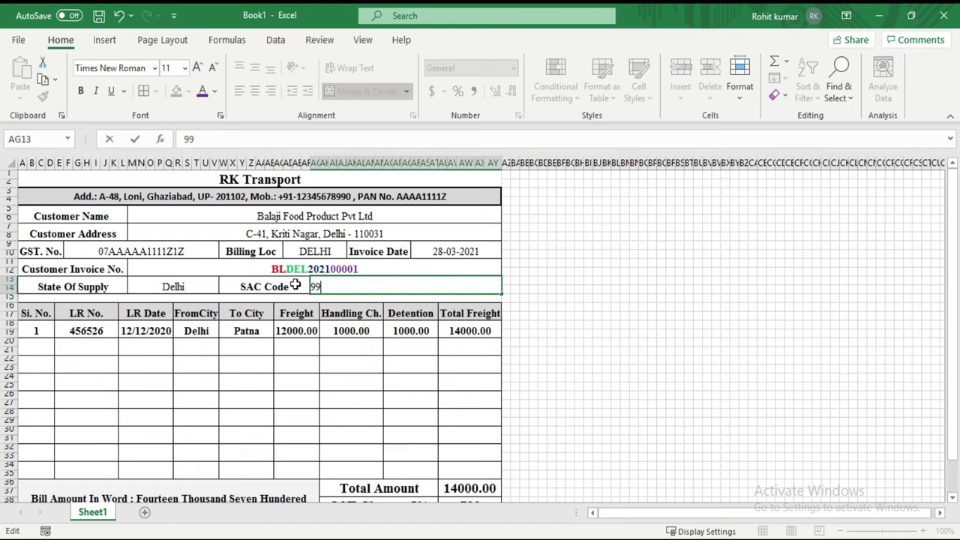
{"action": "type", "text": "6511"}
{"action": "key", "text": "Return"}
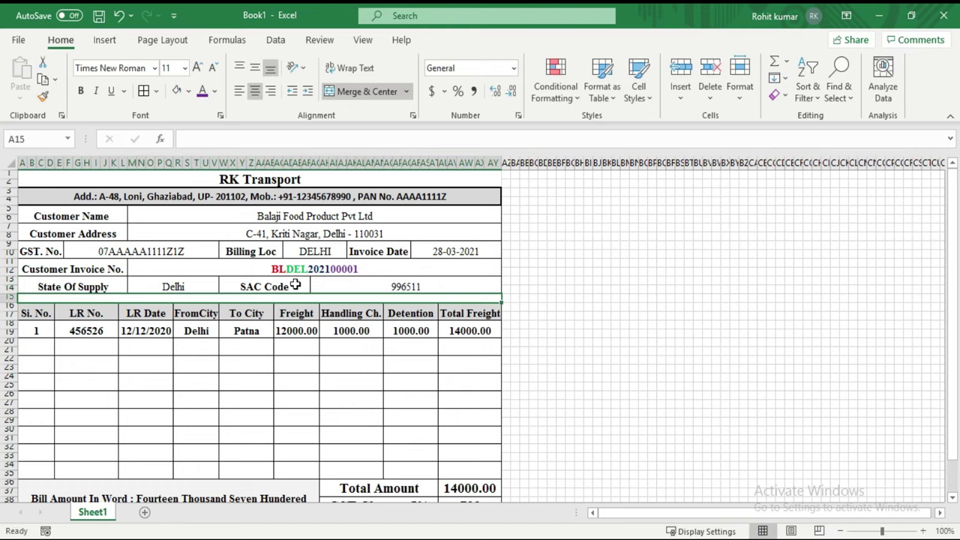
Make the SAC Code value bold and return to the top of the sheet
{"action": "left_click", "coordinate": [295, 285]}
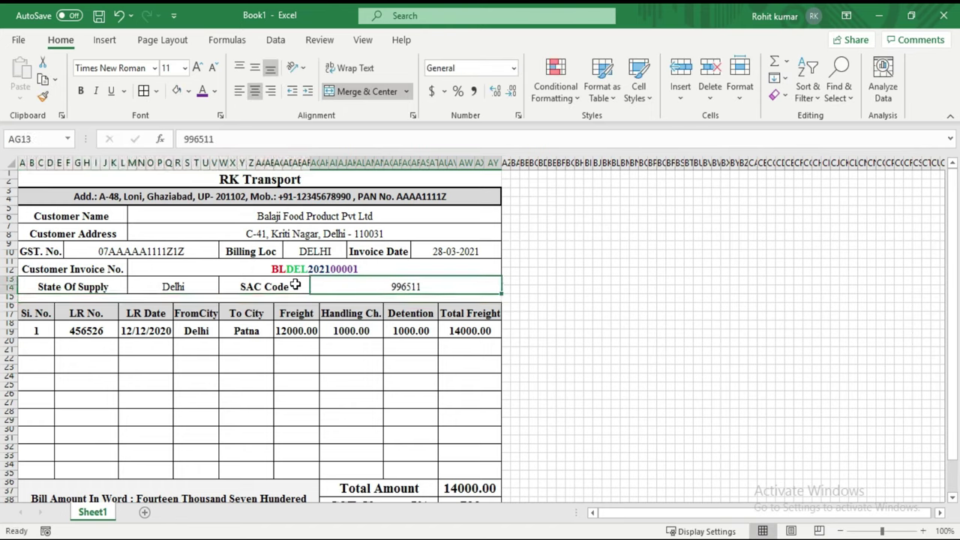
{"action": "key", "text": "ctrl+b"}
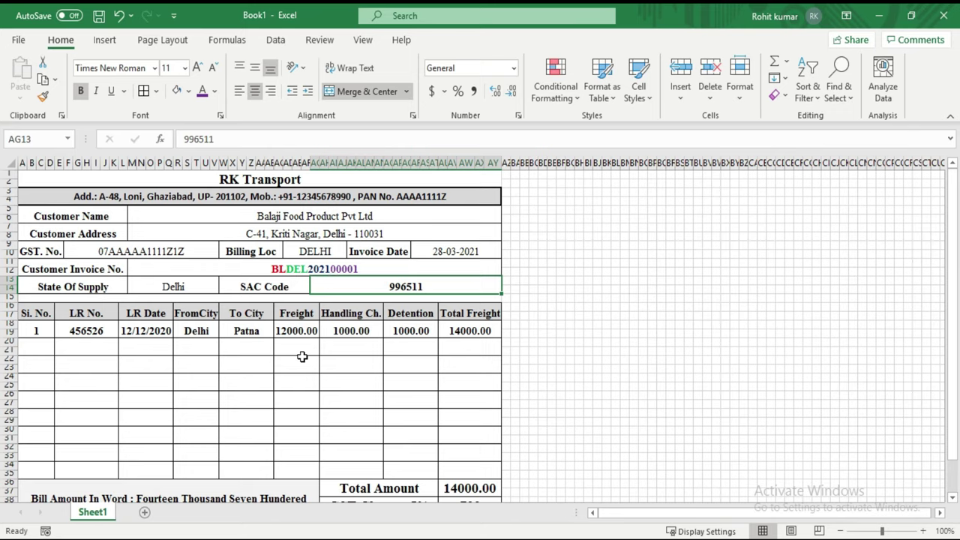
{"action": "key", "text": "Down"}
{"action": "key", "text": "Down"}
{"action": "key", "text": "Down"}
{"action": "key", "text": "Down"}
{"action": "key", "text": "Down"}
{"action": "key", "text": "Down"}
{"action": "key", "text": "Down"}
{"action": "key", "text": "Down"}
{"action": "key", "text": "Down"}
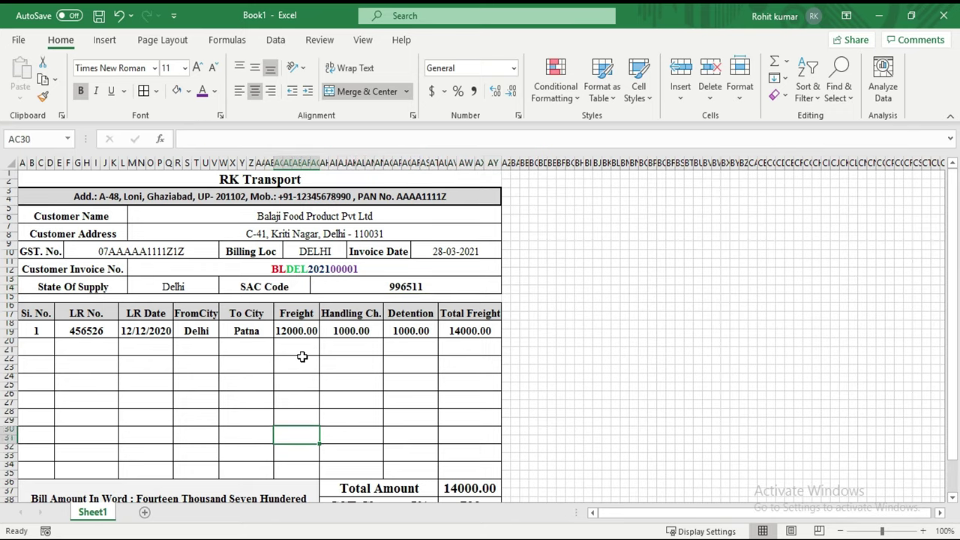
{"action": "key", "text": "Down"}
{"action": "key", "text": "Down"}
{"action": "key", "text": "Down"}
{"action": "key", "text": "Down"}
{"action": "key", "text": "Up"}
{"action": "key", "text": "Up"}
{"action": "key", "text": "Up"}
{"action": "key", "text": "Up"}
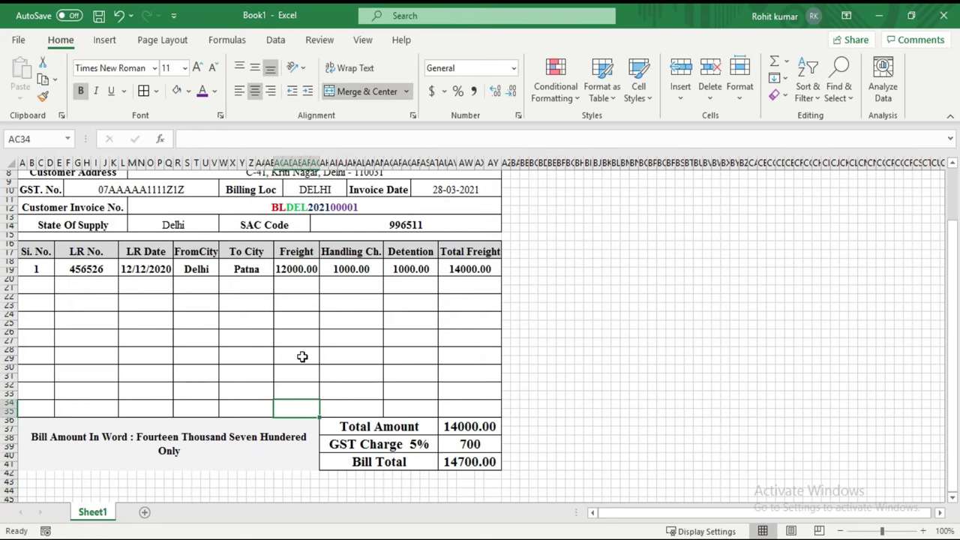
{"action": "key", "text": "Up"}
{"action": "key", "text": "Up"}
{"action": "key", "text": "Up"}
{"action": "key", "text": "ctrl+Home"}
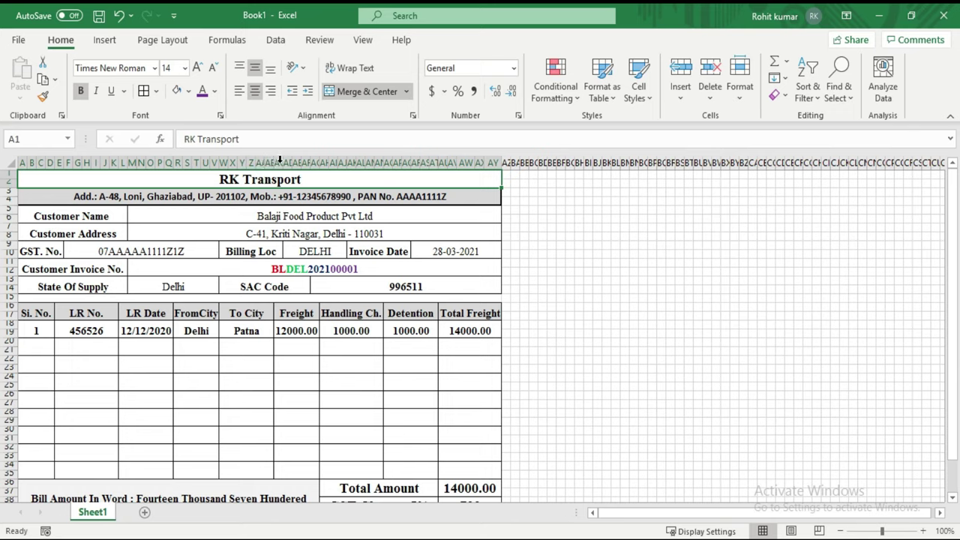
Insert five blank columns before the Freight column
{"action": "left_click_drag", "start_coordinate": [278, 161], "coordinate": [314, 161]}
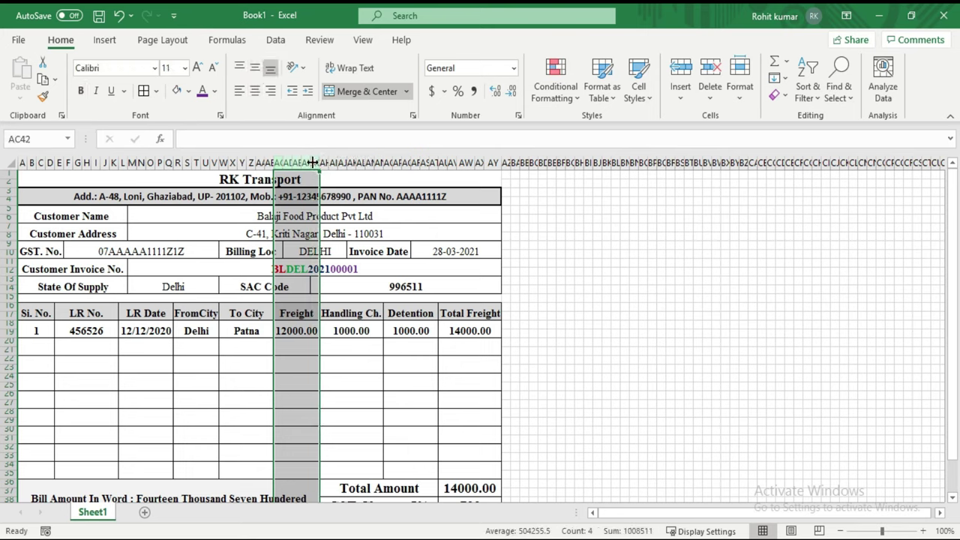
{"action": "right_click", "coordinate": [313, 162]}
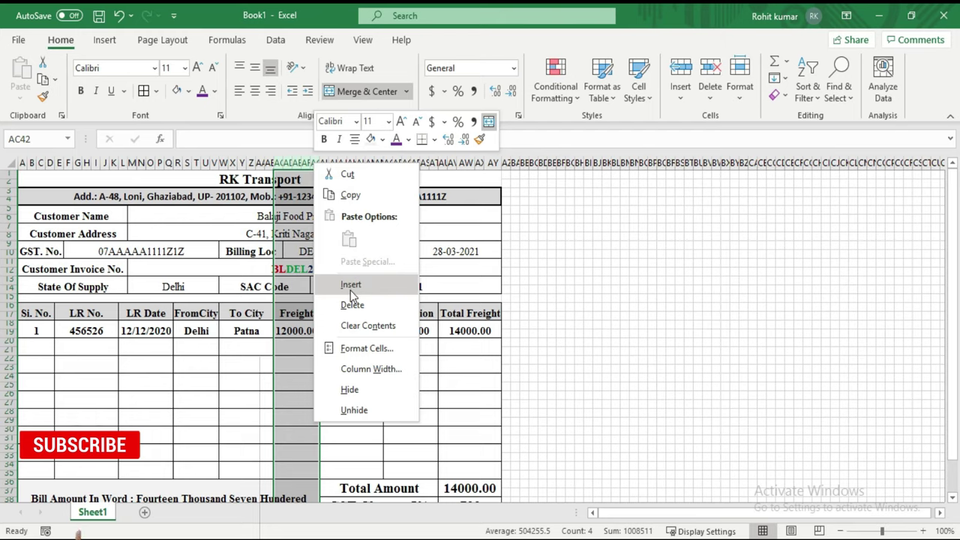
{"action": "left_click", "coordinate": [350, 289]}
{"action": "scroll", "coordinate": [349, 290], "scroll_direction": "down", "scroll_amount": 5}
{"action": "scroll", "coordinate": [349, 289], "scroll_direction": "down", "scroll_amount": 2}
{"action": "left_click", "coordinate": [290, 241]}
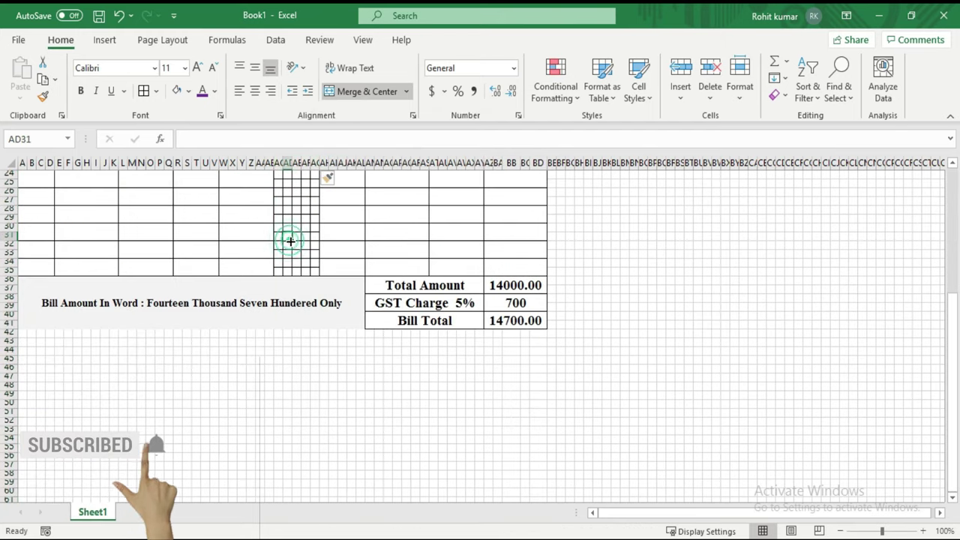
{"action": "key", "text": "Up"}
{"action": "key", "text": "Up"}
{"action": "key", "text": "Up"}
{"action": "key", "text": "Up"}
{"action": "key", "text": "ctrl+Home"}
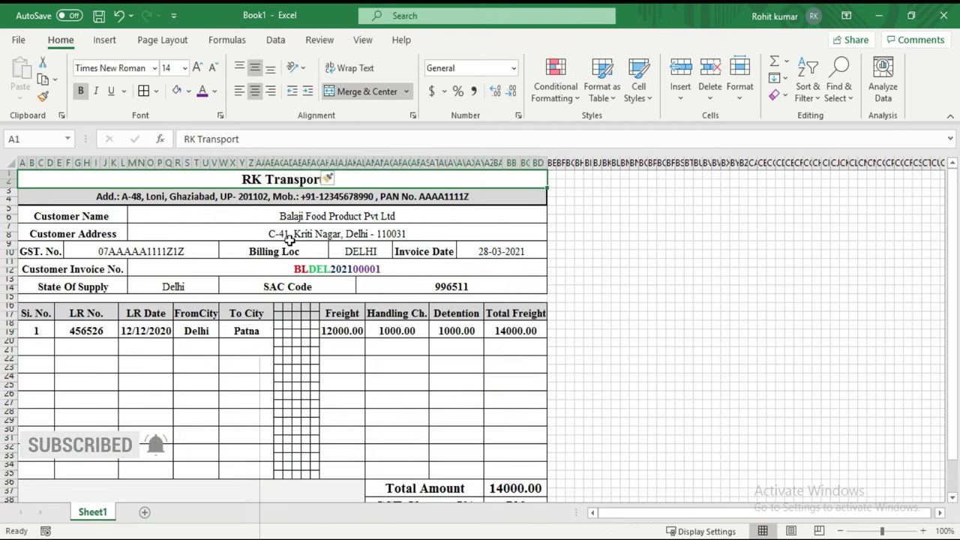
{"action": "key", "text": "Down"}
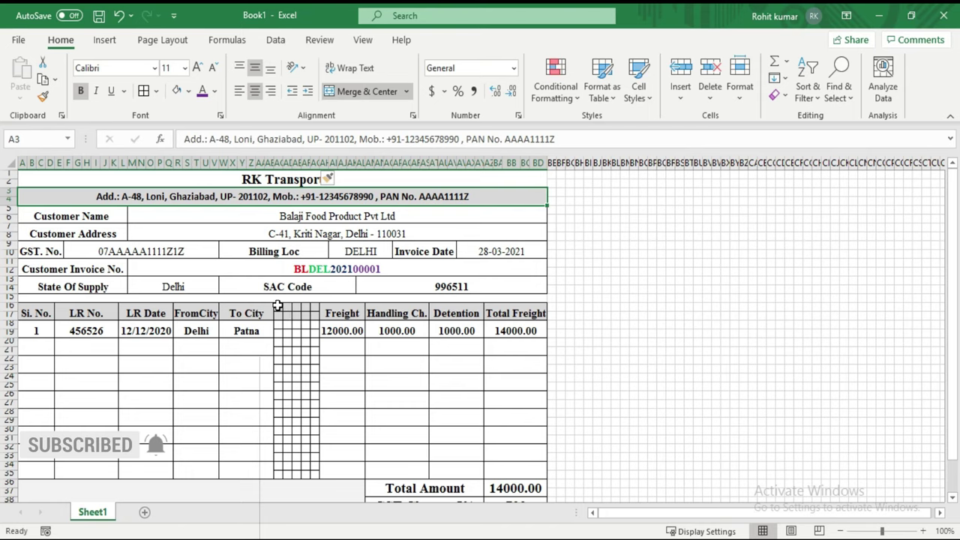
Merge the new header cells and label them 'Vehicle No'
{"action": "left_click_drag", "start_coordinate": [278, 305], "coordinate": [316, 318]}
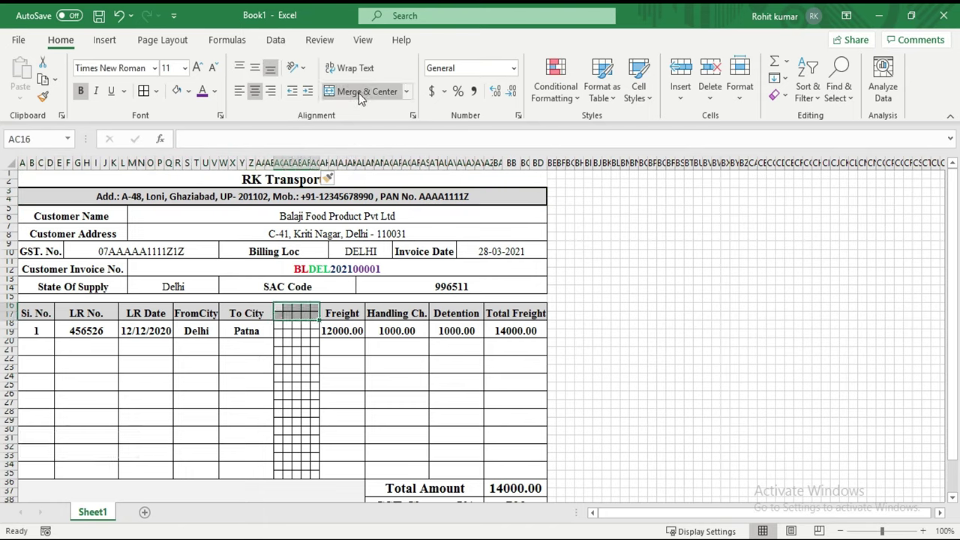
{"action": "left_click", "coordinate": [359, 93]}
{"action": "type", "text": "Veh"}
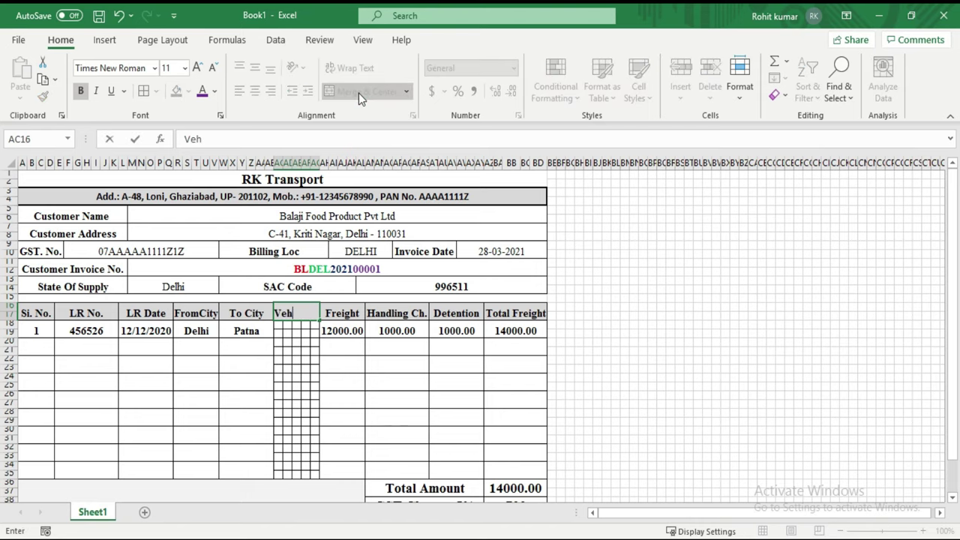
{"action": "type", "text": "icle No."}
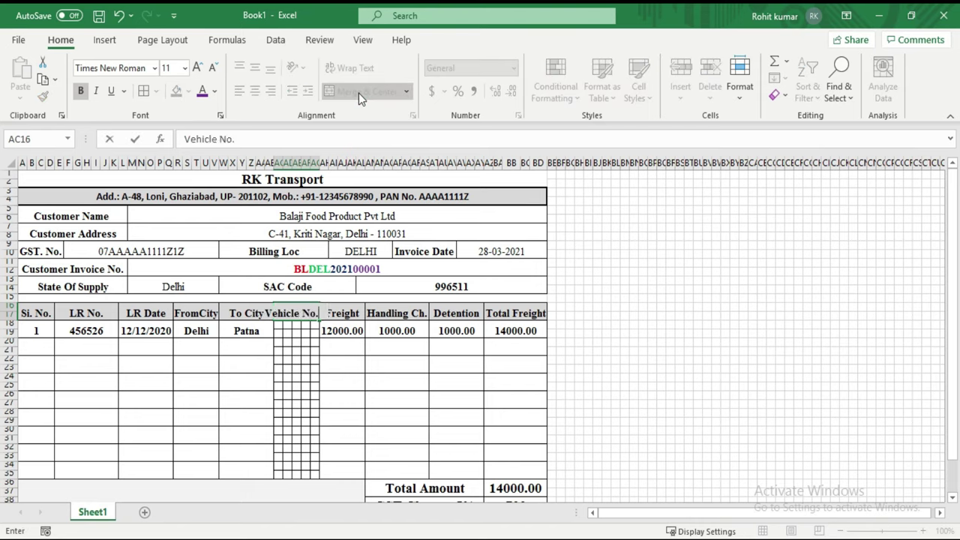
{"action": "key", "text": "Return"}
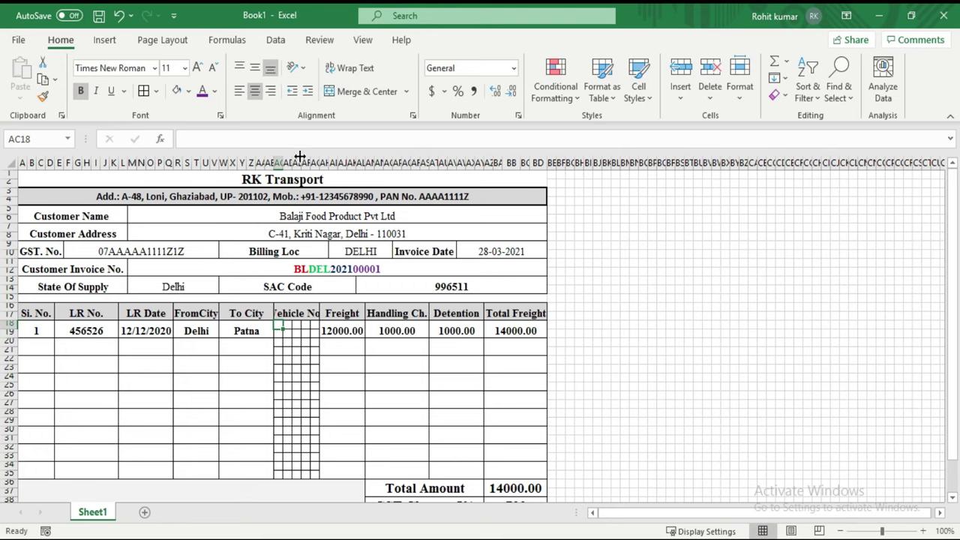
Widen the Vehicle No. column and merge its row 18–19 cells
{"action": "left_click_drag", "start_coordinate": [299, 161], "coordinate": [309, 162]}
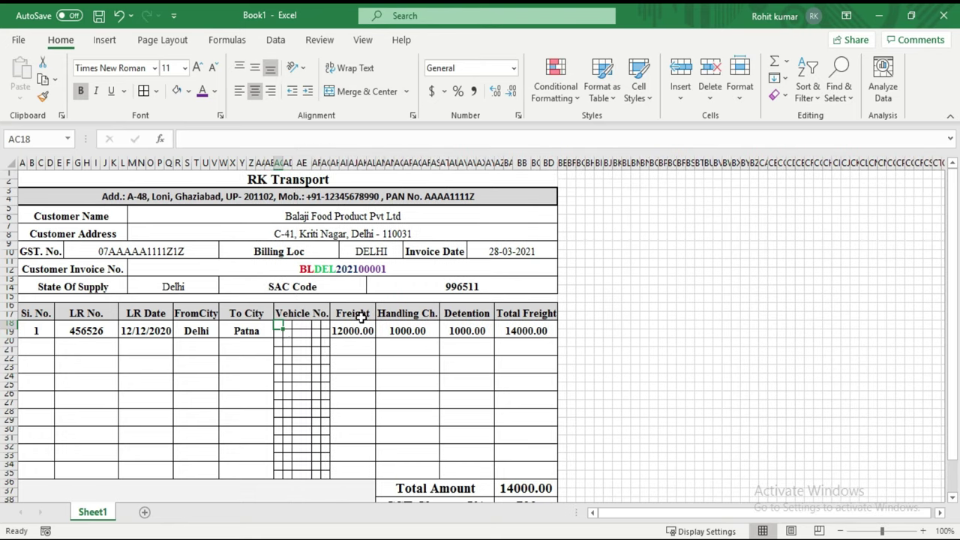
{"action": "left_click_drag", "start_coordinate": [278, 327], "coordinate": [327, 336]}
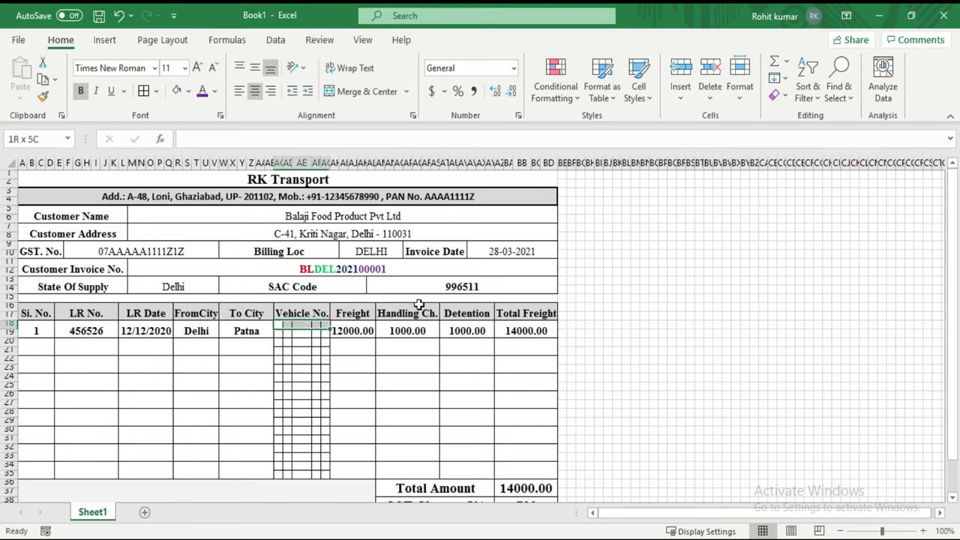
{"action": "left_click", "coordinate": [357, 93]}
{"action": "key", "text": "ctrl+c"}
Paste the merged cell format down the Vehicle No. column through row 35
{"action": "key", "text": "shift+Down"}
{"action": "key", "text": "shift+Down"}
{"action": "key", "text": "shift+Down"}
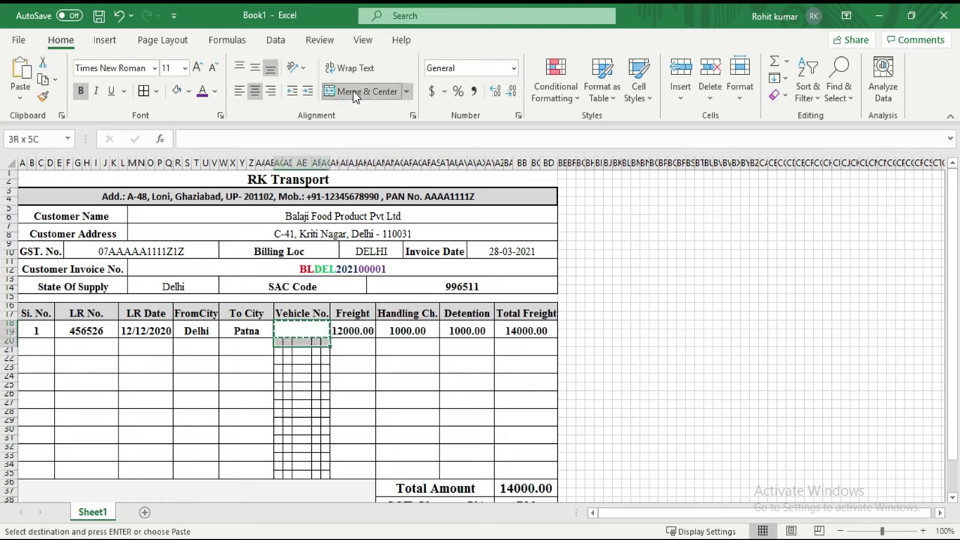
{"action": "key", "text": "shift+Down"}
{"action": "key", "text": "shift+Down"}
{"action": "key", "text": "shift+Down"}
{"action": "key", "text": "shift+Down"}
{"action": "key", "text": "shift+Down"}
{"action": "key", "text": "shift+Down"}
{"action": "key", "text": "shift+Up"}
{"action": "key", "text": "shift+Up"}
{"action": "key", "text": "shift+Up"}
{"action": "key", "text": "shift+Up"}
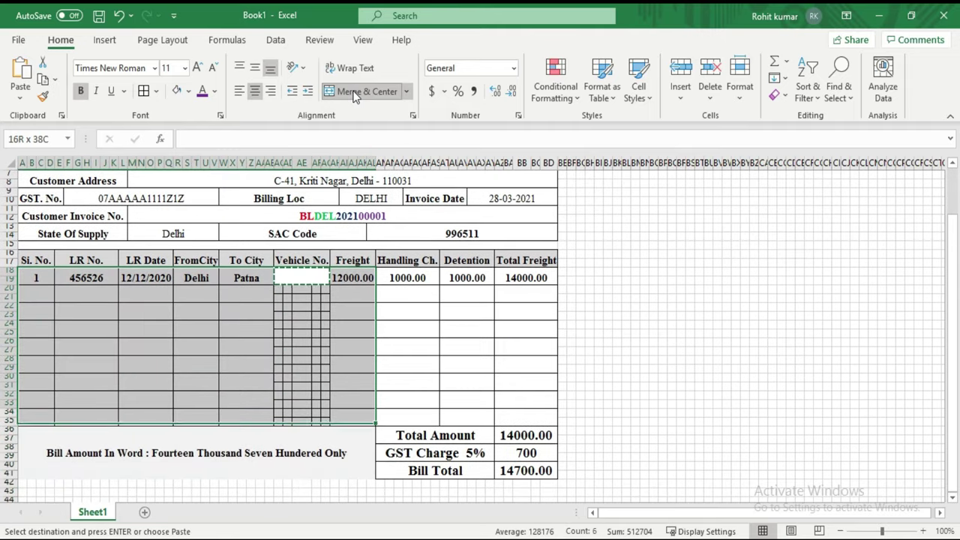
{"action": "key", "text": "shift+Up"}
{"action": "key", "text": "shift+Down"}
{"action": "key", "text": "shift+Up"}
{"action": "key", "text": "shift+Right"}
{"action": "key", "text": "shift+Right"}
{"action": "key", "text": "shift+Right"}
{"action": "key", "text": "shift+Right"}
{"action": "key", "text": "shift+Right"}
{"action": "key", "text": "shift+Right"}
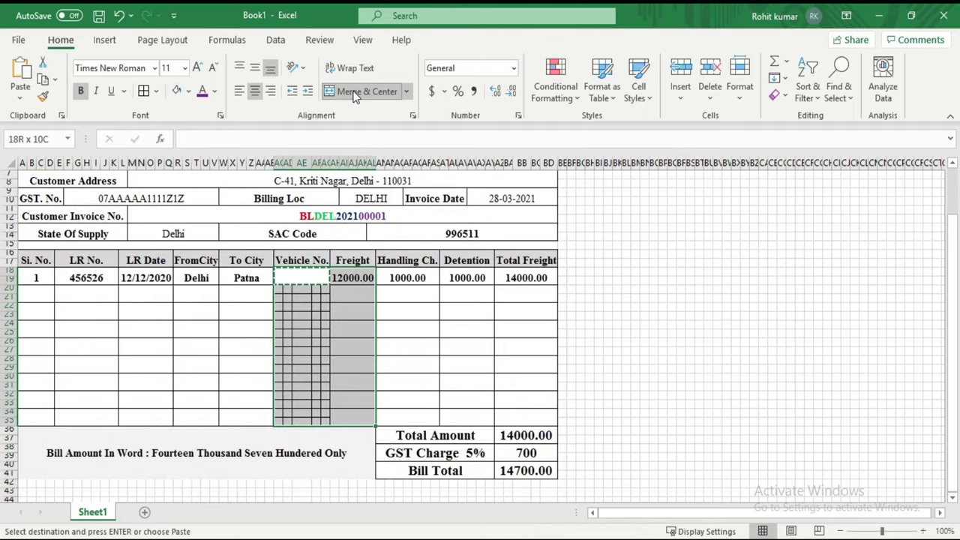
{"action": "key", "text": "shift+Right"}
{"action": "key", "text": "shift+Right"}
{"action": "key", "text": "shift+Right"}
{"action": "key", "text": "shift+Left"}
{"action": "key", "text": "shift+Left"}
{"action": "key", "text": "shift+Left"}
{"action": "key", "text": "shift+Right"}
{"action": "key", "text": "shift+Right"}
{"action": "key", "text": "shift+Right"}
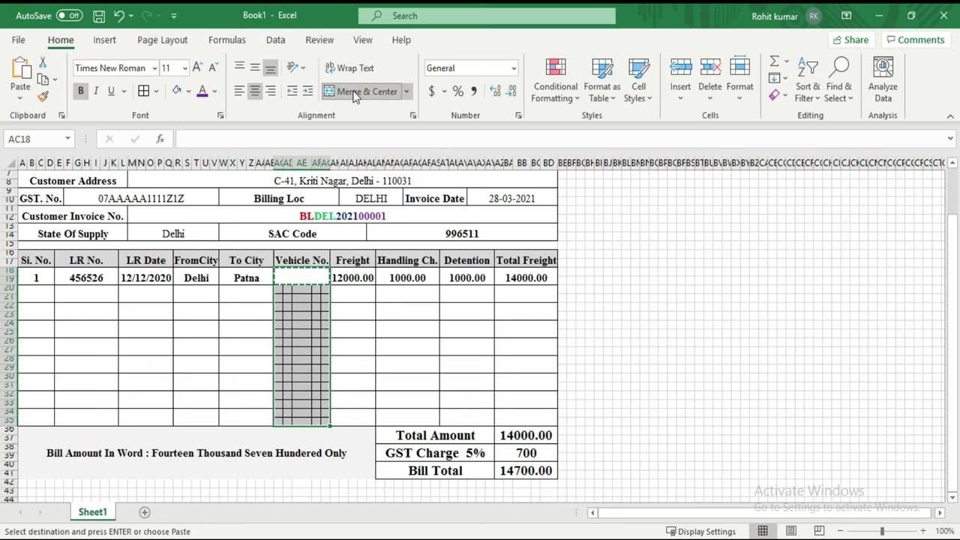
{"action": "key", "text": "ctrl+v"}
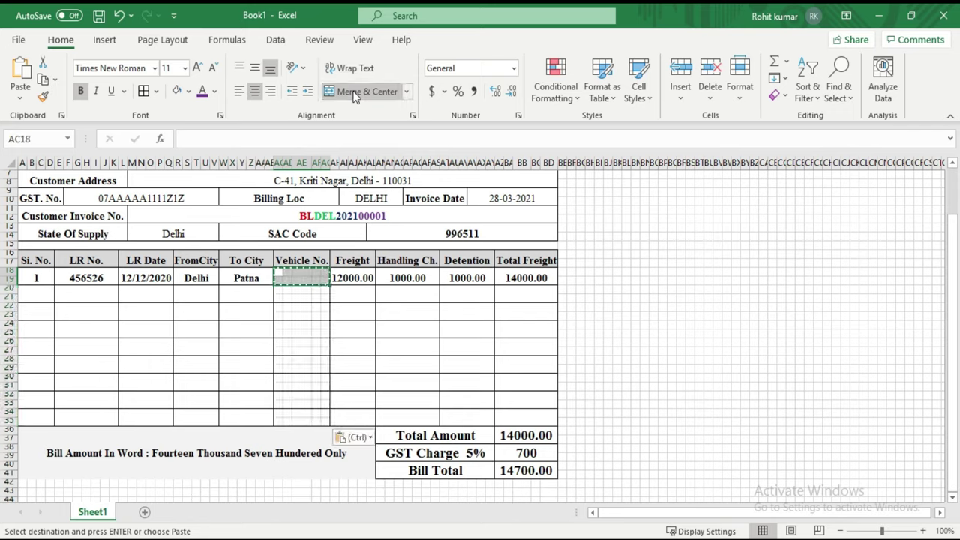
{"action": "key", "text": "Escape"}
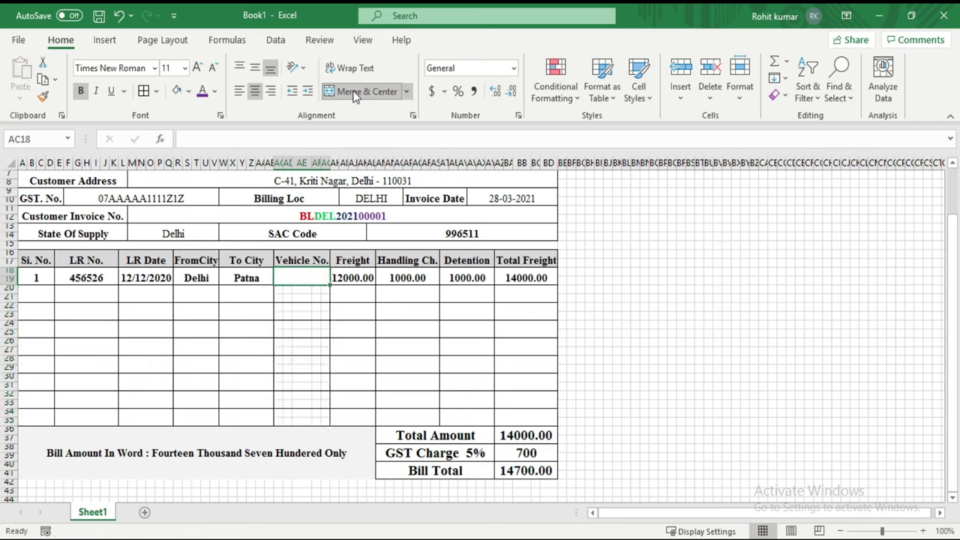
{"action": "type", "text": "HR55Z11"}
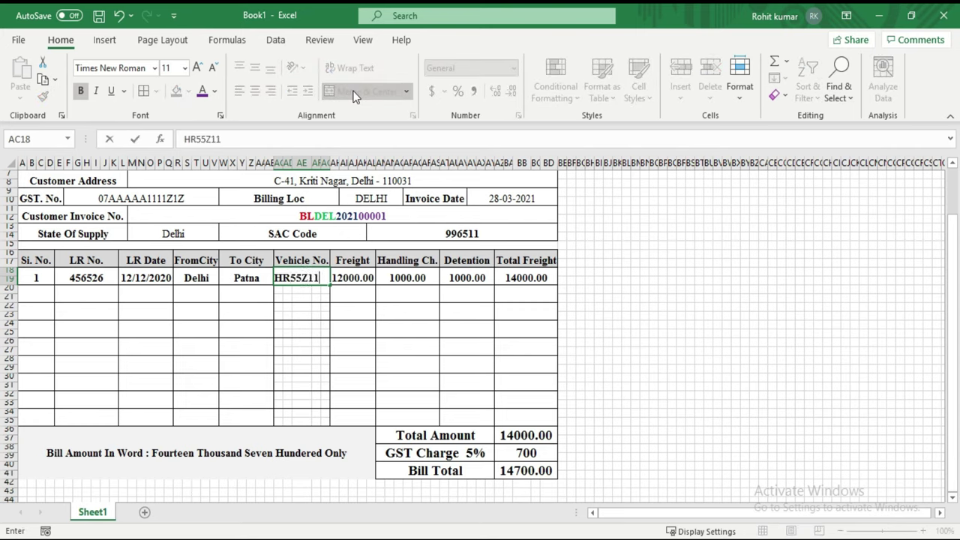
{"action": "type", "text": "2"}
{"action": "key", "text": "Return"}
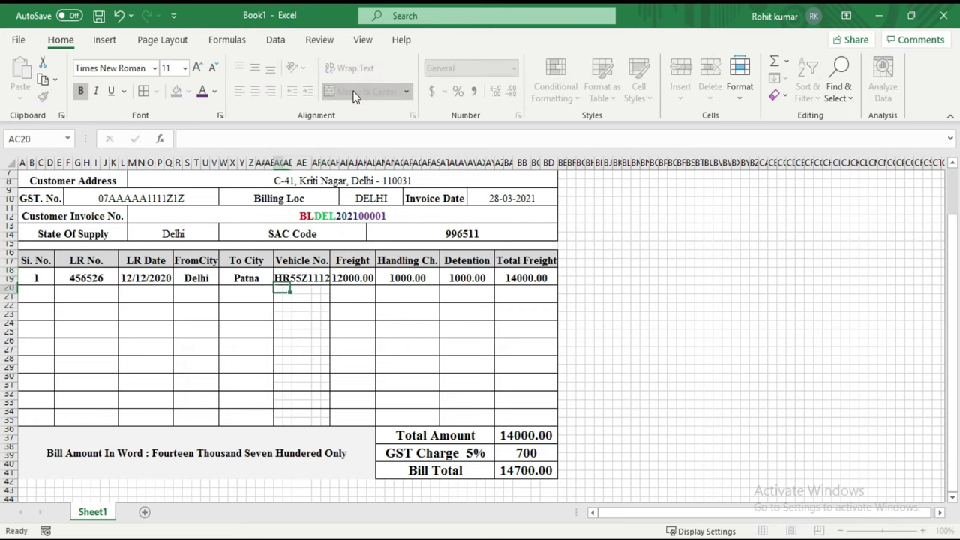
{"action": "key", "text": "Up"}
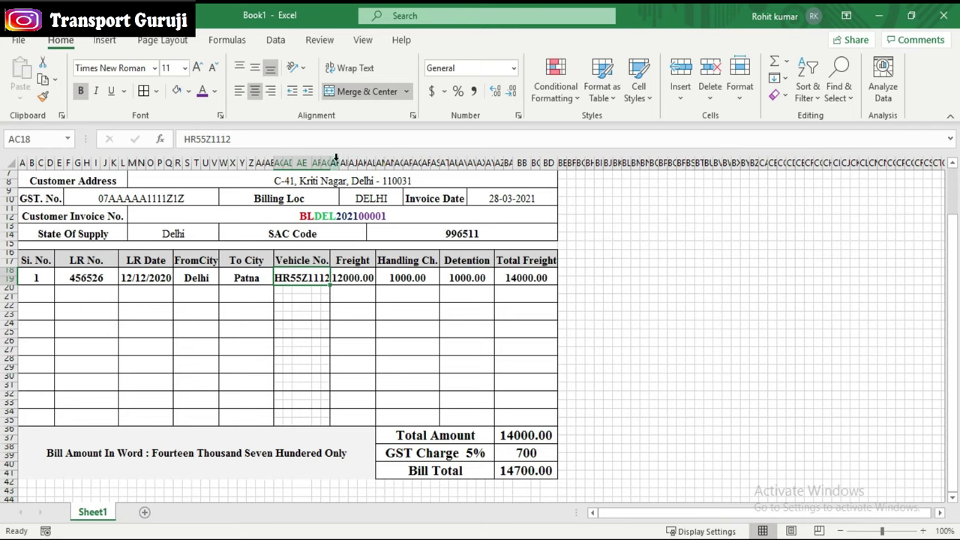
Insert Truck Type columns before Freight, merge their header cells and widen them
{"action": "left_click_drag", "start_coordinate": [336, 159], "coordinate": [371, 159]}
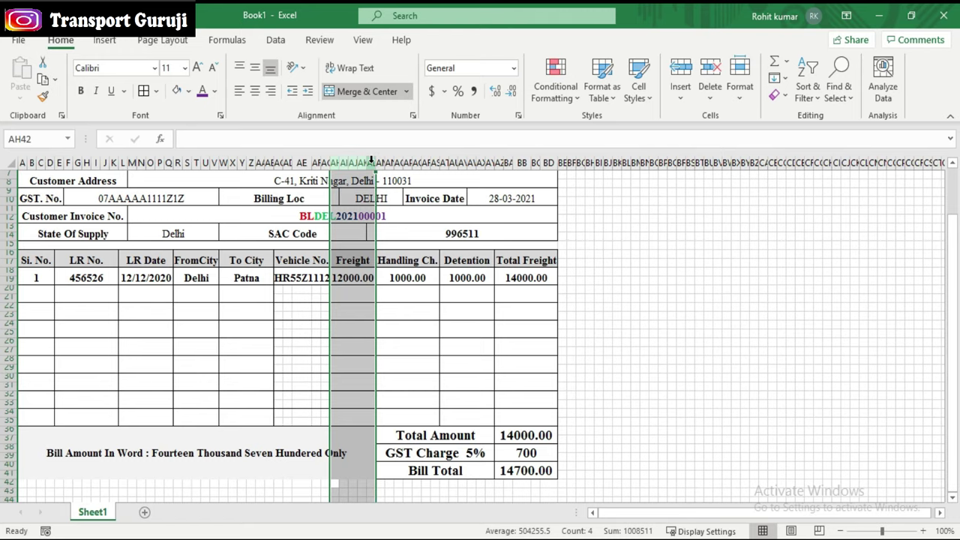
{"action": "right_click", "coordinate": [369, 159]}
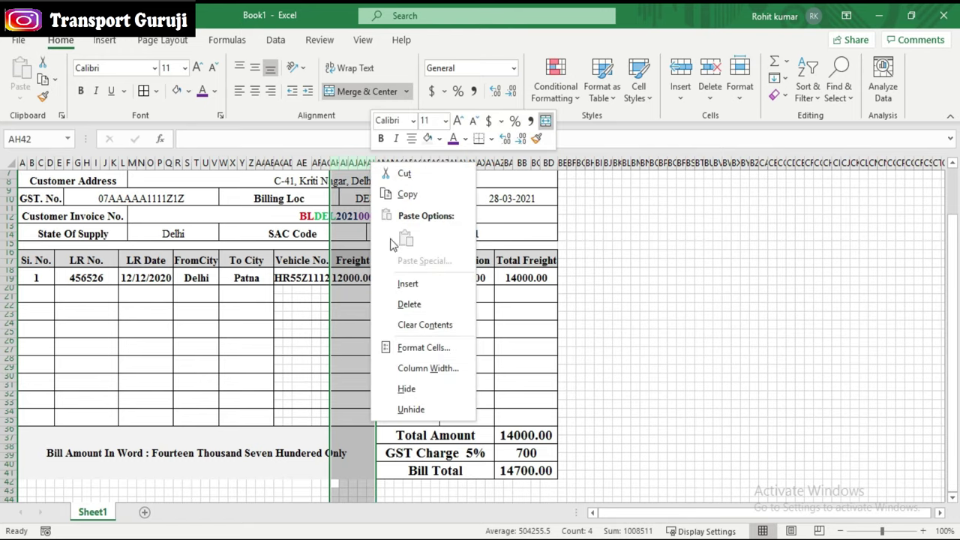
{"action": "left_click", "coordinate": [405, 286]}
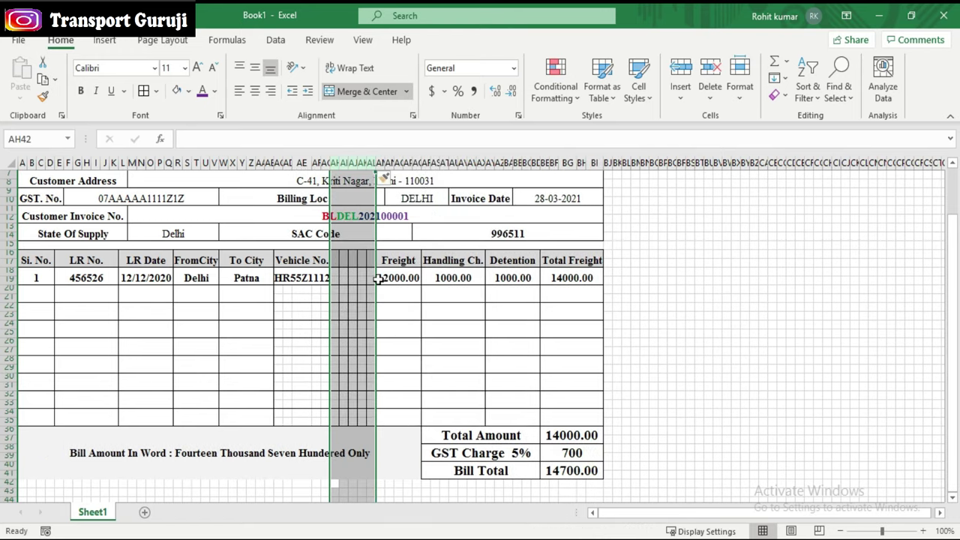
{"action": "left_click", "coordinate": [336, 257]}
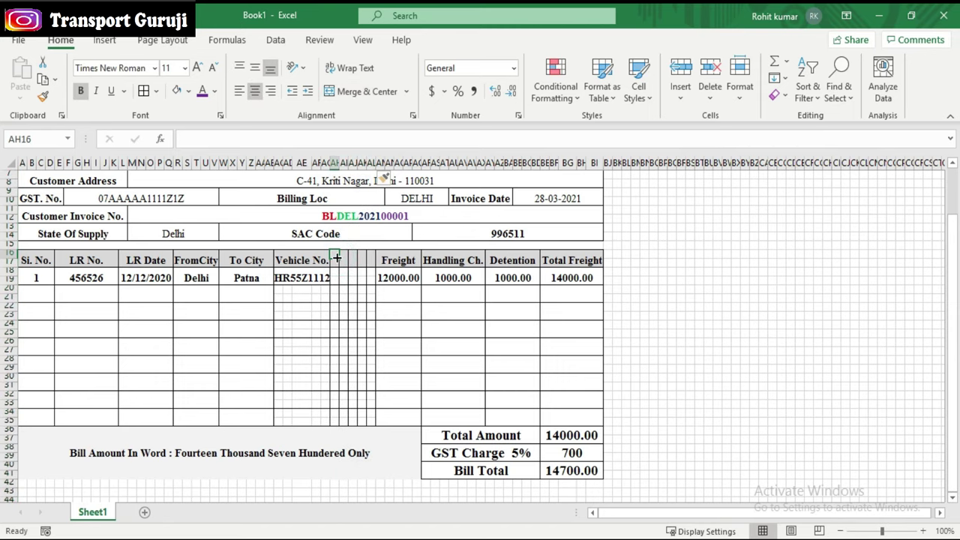
{"action": "left_click_drag", "start_coordinate": [335, 256], "coordinate": [371, 259]}
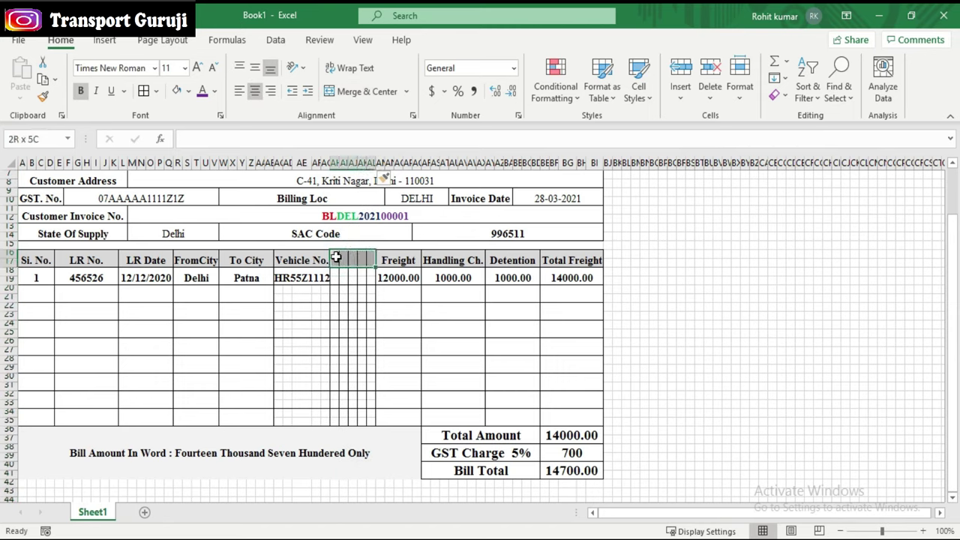
{"action": "left_click", "coordinate": [382, 91]}
{"action": "type", "text": "Truck Typ"}
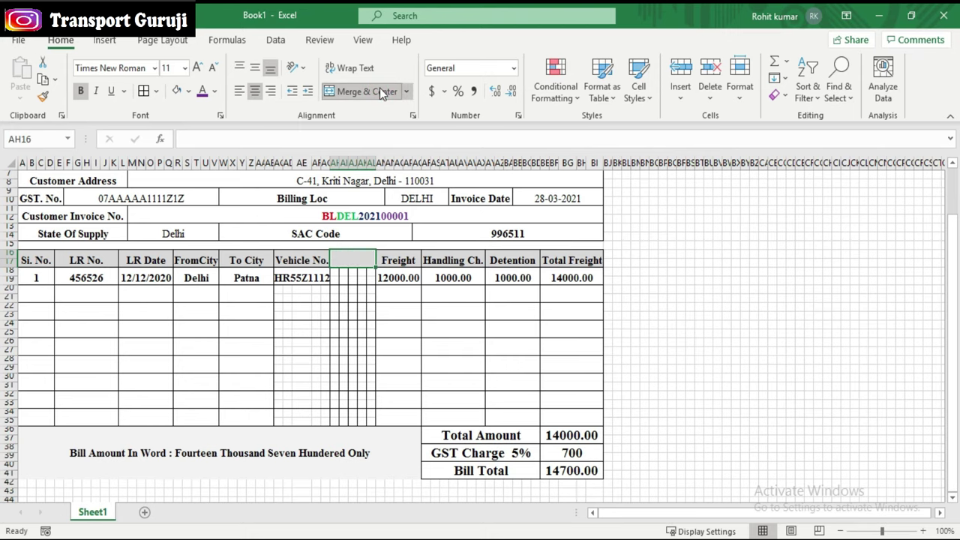
{"action": "left_click", "coordinate": [357, 162]}
{"action": "left_click_drag", "start_coordinate": [360, 162], "coordinate": [398, 162]}
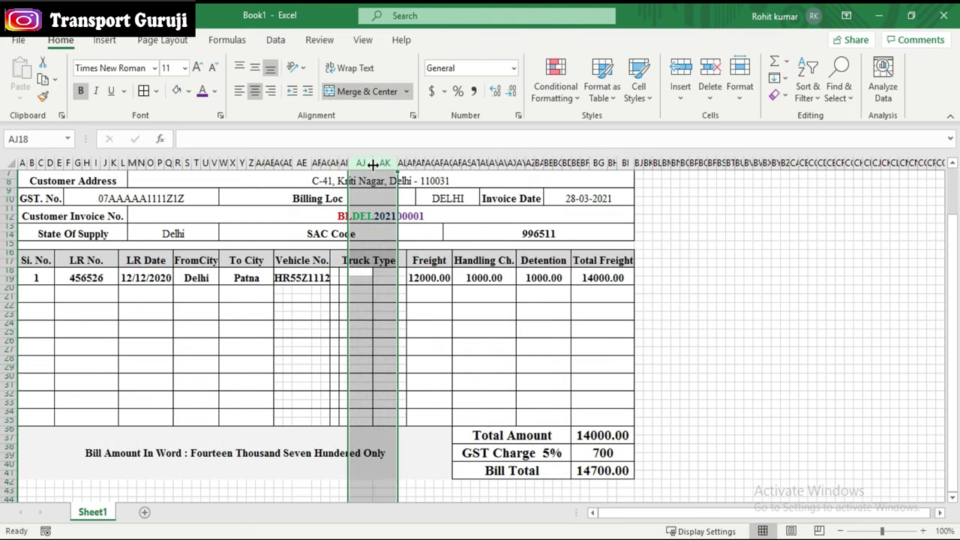
{"action": "left_click", "coordinate": [359, 289]}
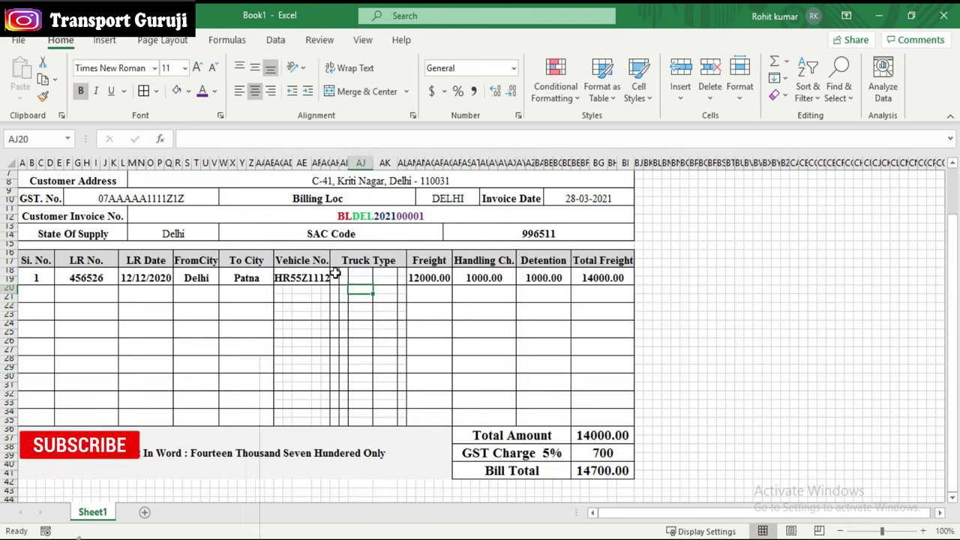
Copy the first Truck Type row's merged format down the column
{"action": "left_click", "coordinate": [336, 276]}
{"action": "left_click_drag", "start_coordinate": [335, 272], "coordinate": [398, 304]}
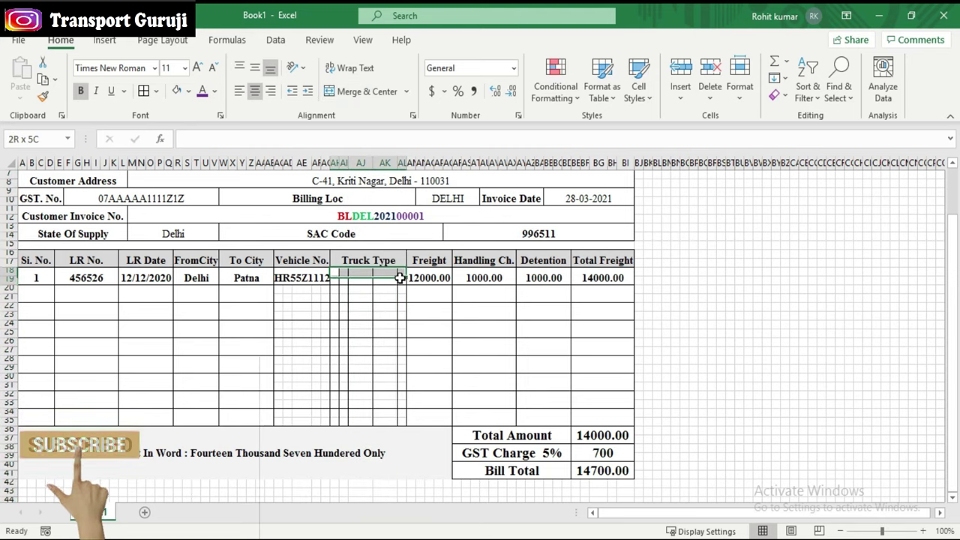
{"action": "key", "text": "ctrl+c"}
{"action": "key", "text": "shift+Down"}
{"action": "key", "text": "shift+Down"}
{"action": "key", "text": "shift+Down"}
{"action": "key", "text": "shift+Down"}
{"action": "key", "text": "shift+Down"}
{"action": "key", "text": "shift+Down"}
{"action": "key", "text": "shift+Down"}
{"action": "key", "text": "shift+Down"}
{"action": "key", "text": "shift+Down"}
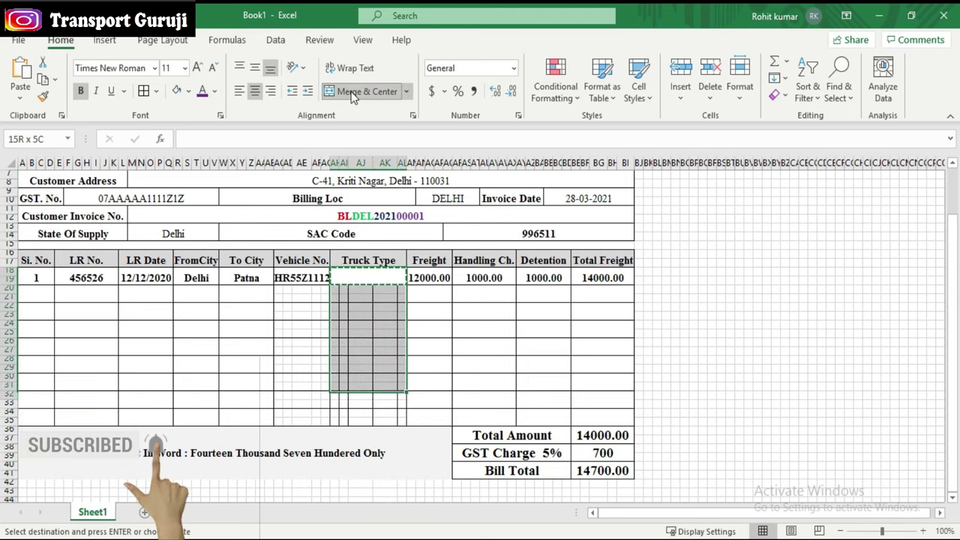
{"action": "key", "text": "shift+Down"}
{"action": "key", "text": "shift+Down"}
{"action": "key", "text": "shift+Down"}
{"action": "key", "text": "ctrl+v"}
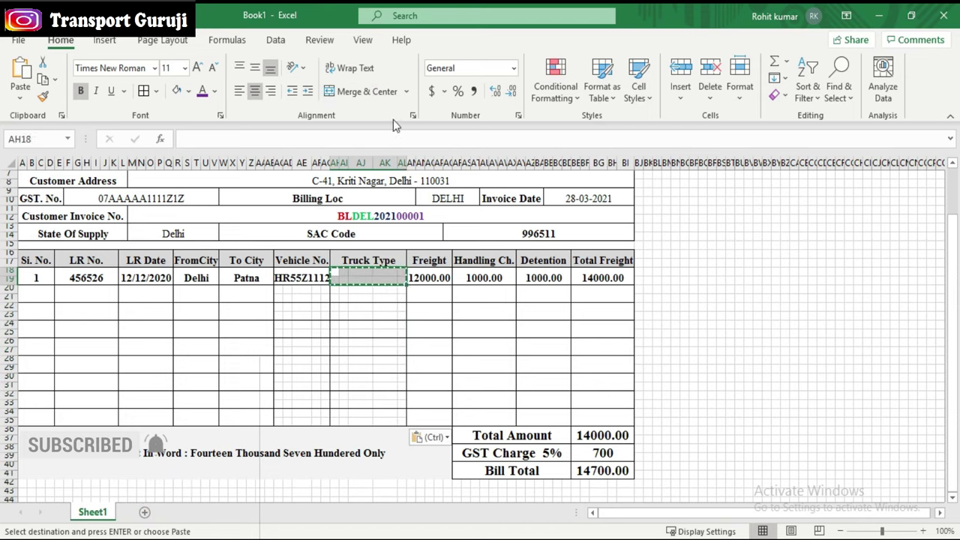
{"action": "left_click", "coordinate": [375, 92]}
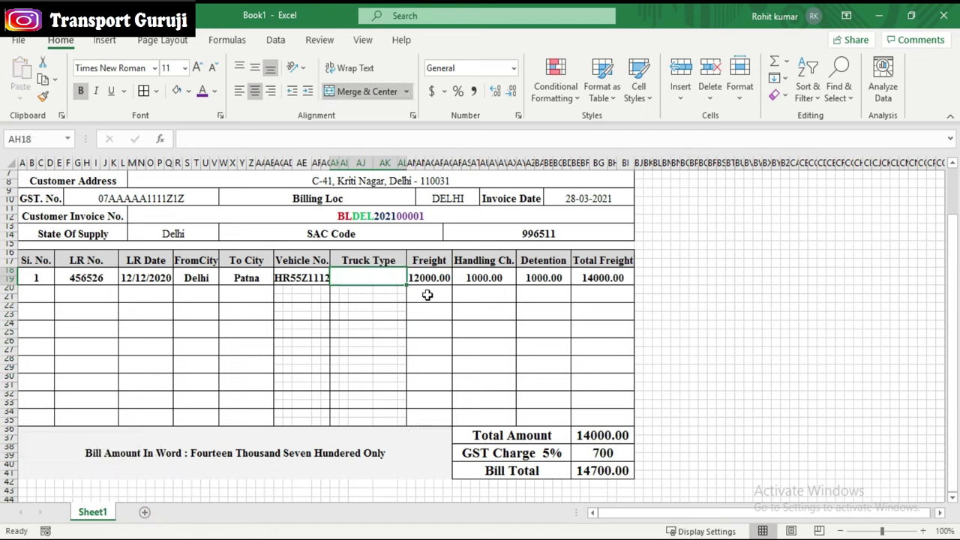
{"action": "type", "text": "10 T"}
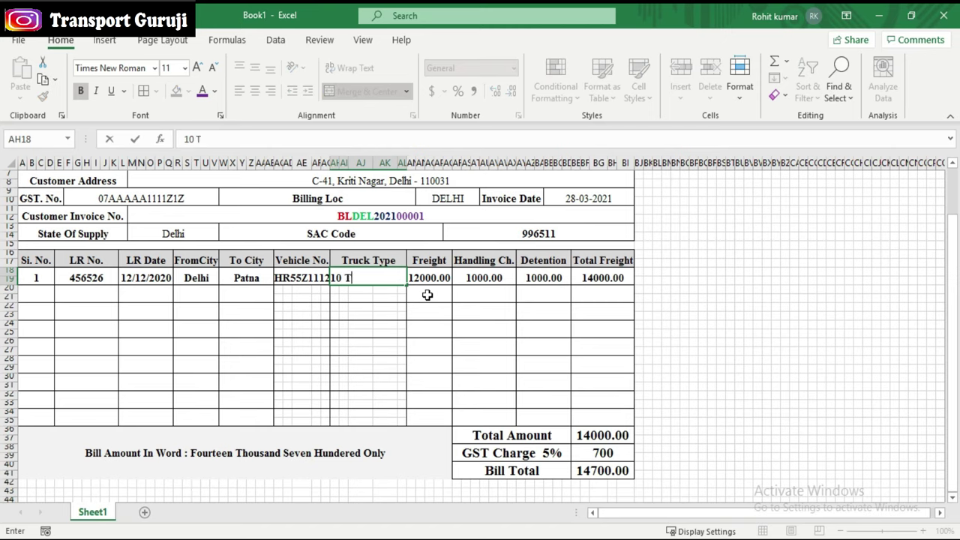
{"action": "type", "text": "yre Open"}
{"action": "left_click_drag", "start_coordinate": [290, 163], "coordinate": [300, 163]}
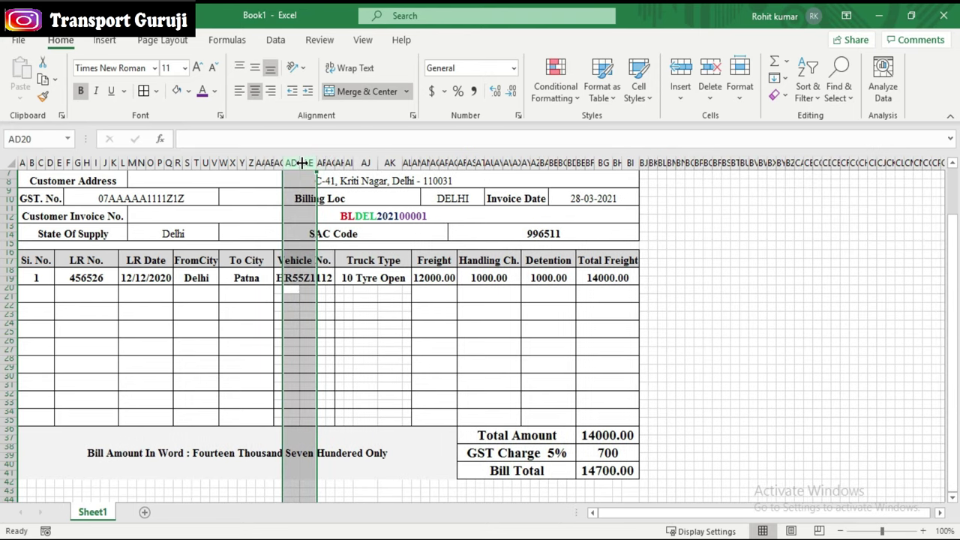
{"action": "left_click", "coordinate": [450, 378]}
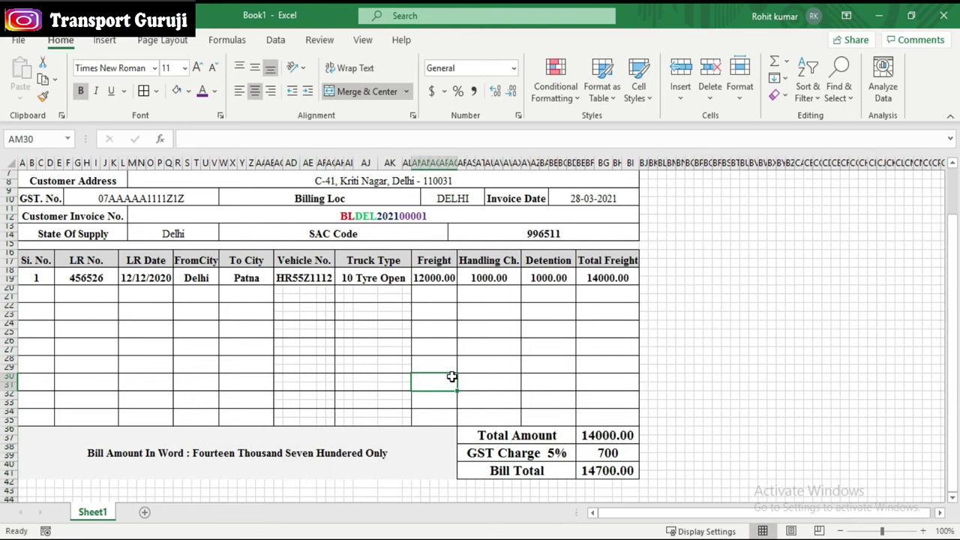
{"action": "key", "text": "ctrl+Home"}
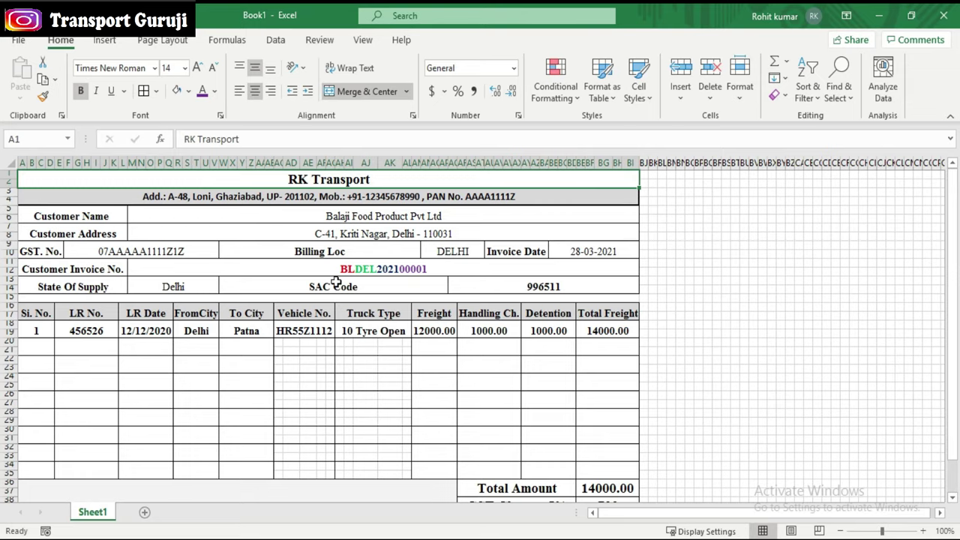
Open the print preview from File > Export > Print with Microsoft Print to PDF
{"action": "left_click", "coordinate": [19, 41]}
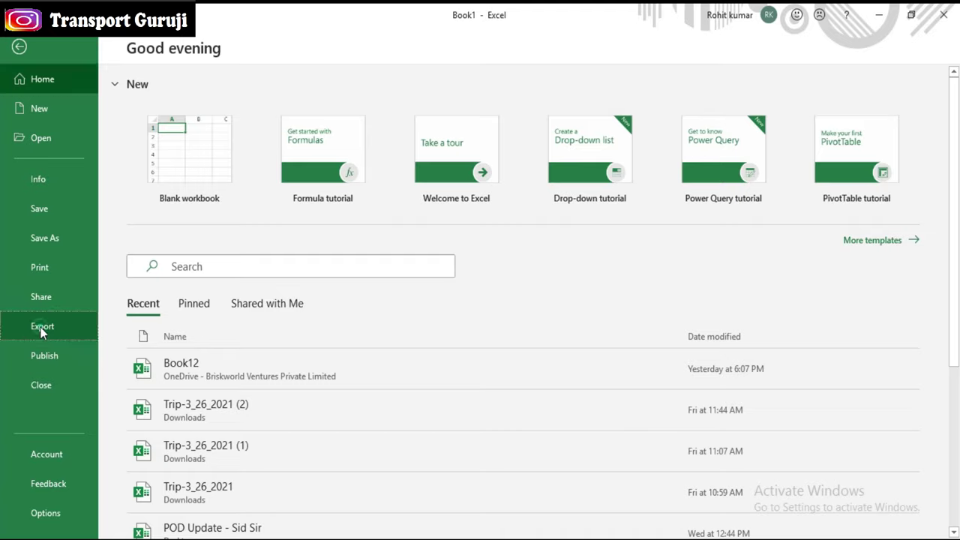
{"action": "left_click", "coordinate": [40, 328]}
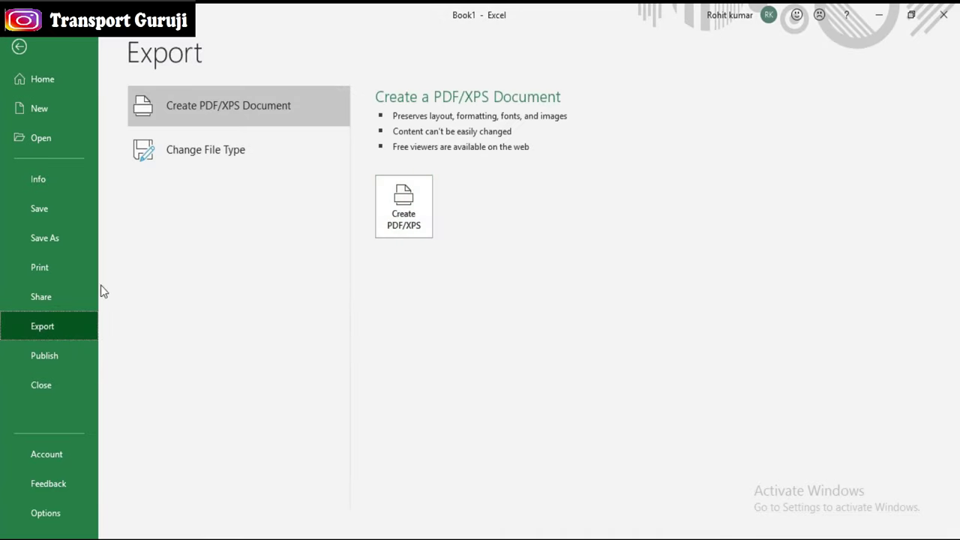
{"action": "left_click", "coordinate": [53, 272]}
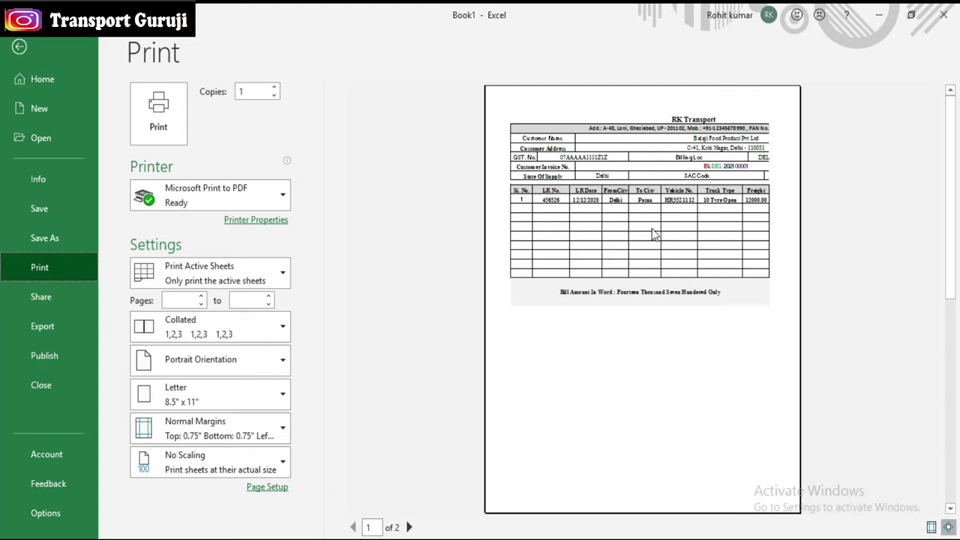
Page through the two-page portrait preview of the invoice
{"action": "left_click", "coordinate": [644, 203]}
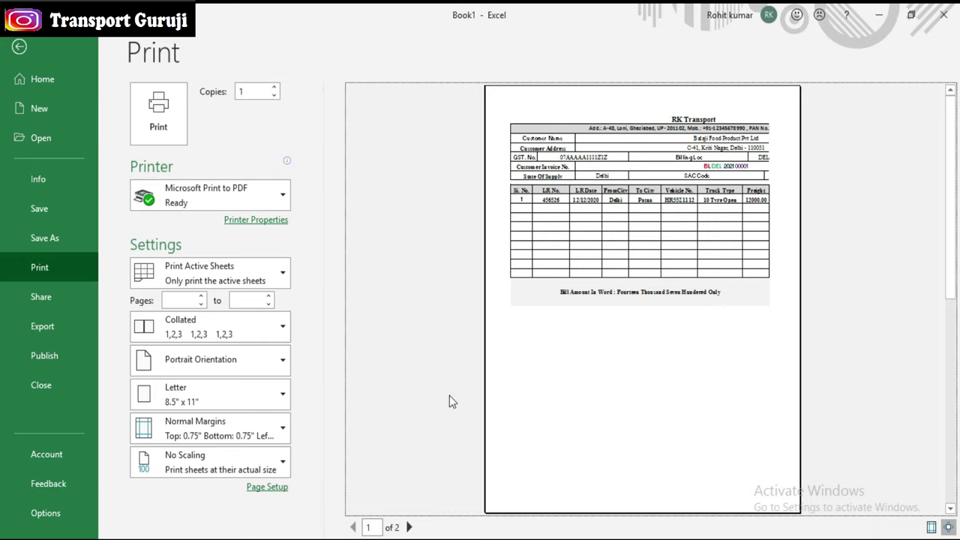
{"action": "left_click", "coordinate": [409, 527]}
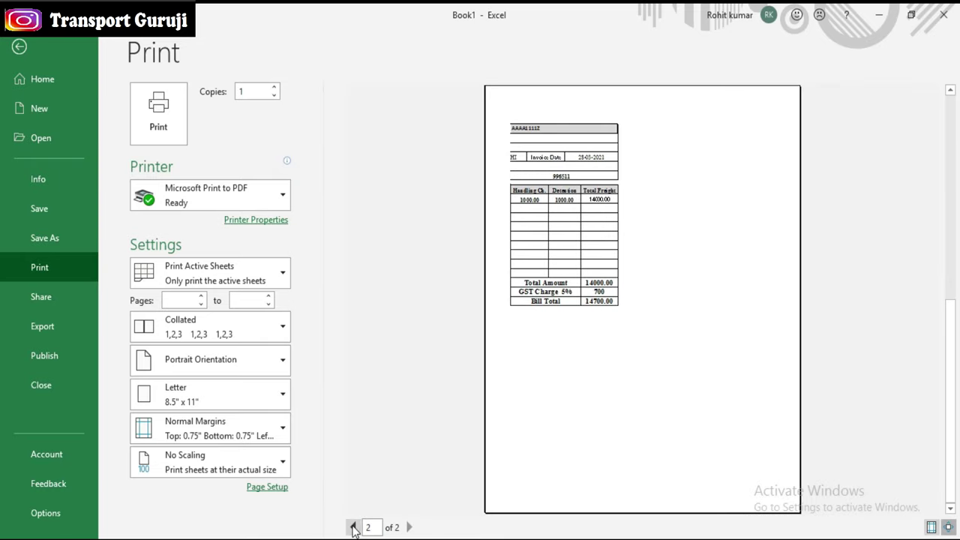
{"action": "left_click", "coordinate": [353, 527]}
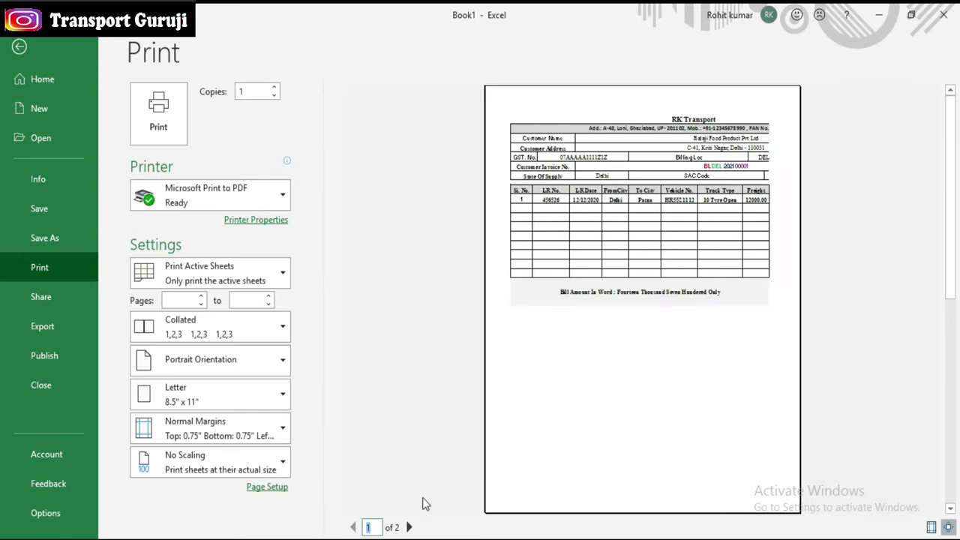
{"action": "left_click", "coordinate": [409, 528]}
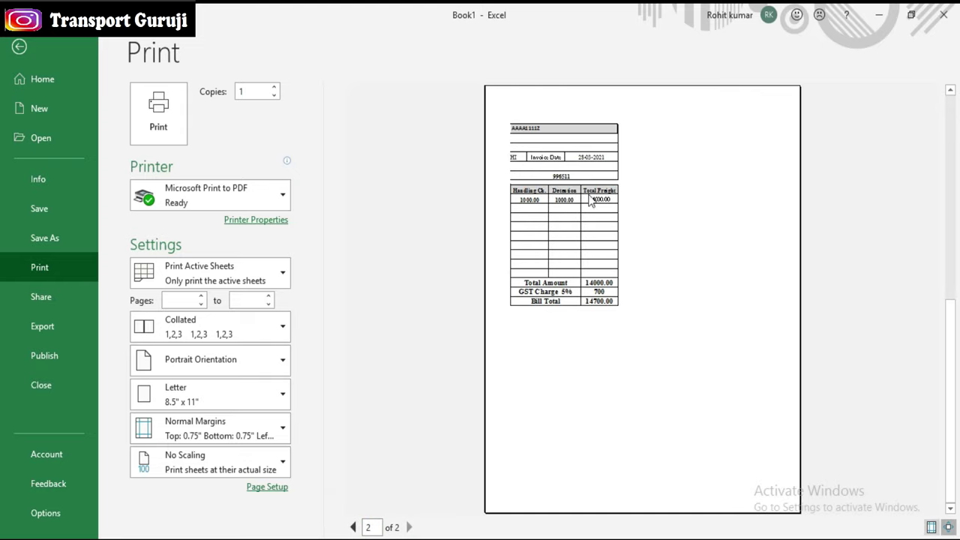
Change the orientation from Portrait to Landscape Orientation
{"action": "left_click", "coordinate": [199, 363]}
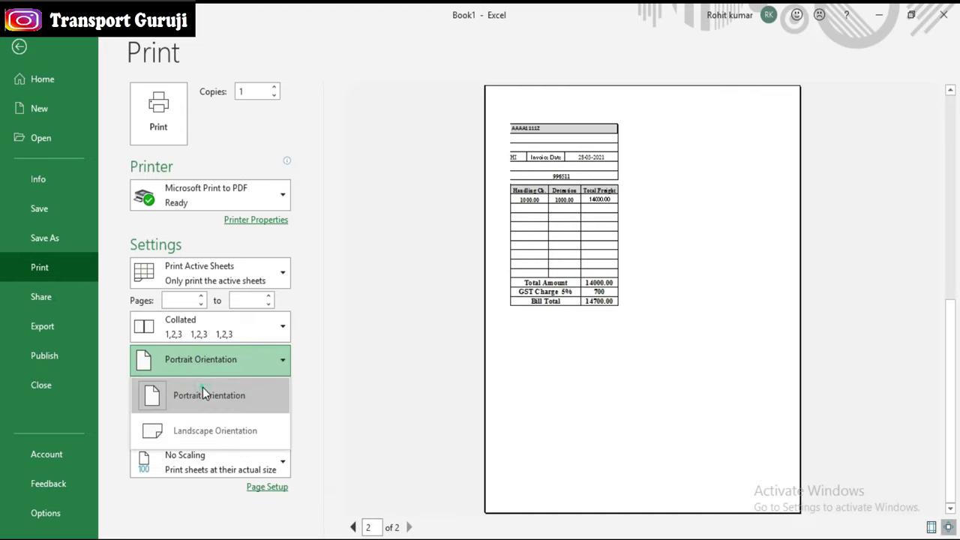
{"action": "left_click", "coordinate": [202, 393]}
{"action": "left_click", "coordinate": [207, 372]}
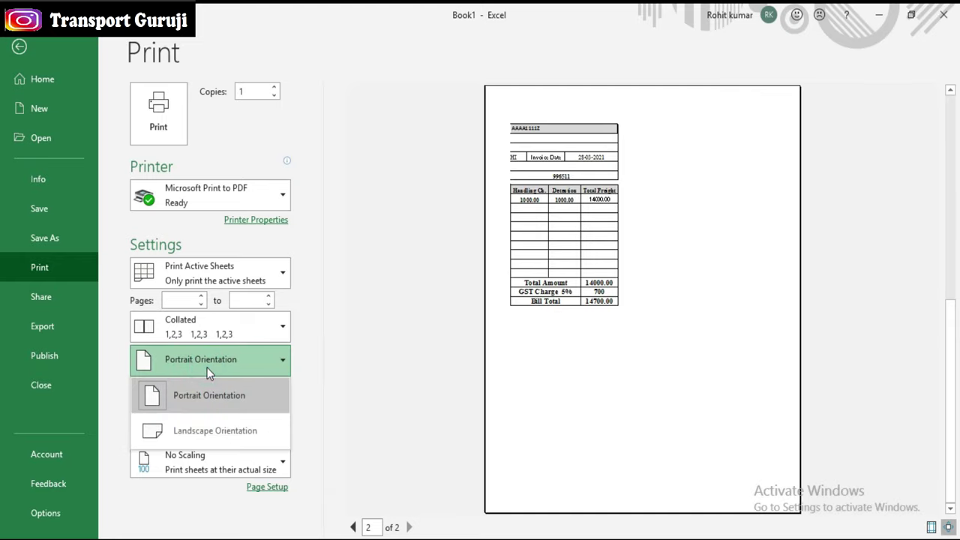
{"action": "left_click", "coordinate": [199, 432]}
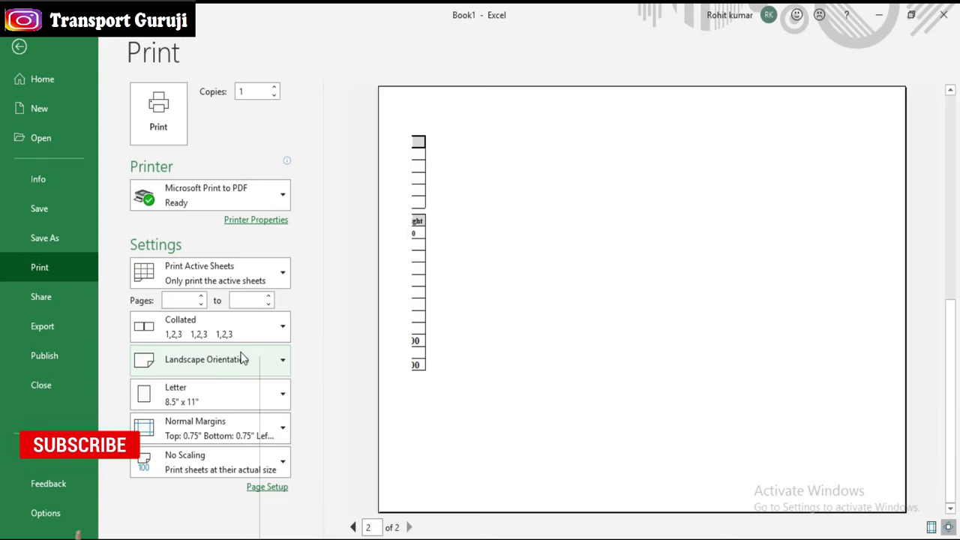
{"action": "left_click", "coordinate": [216, 428]}
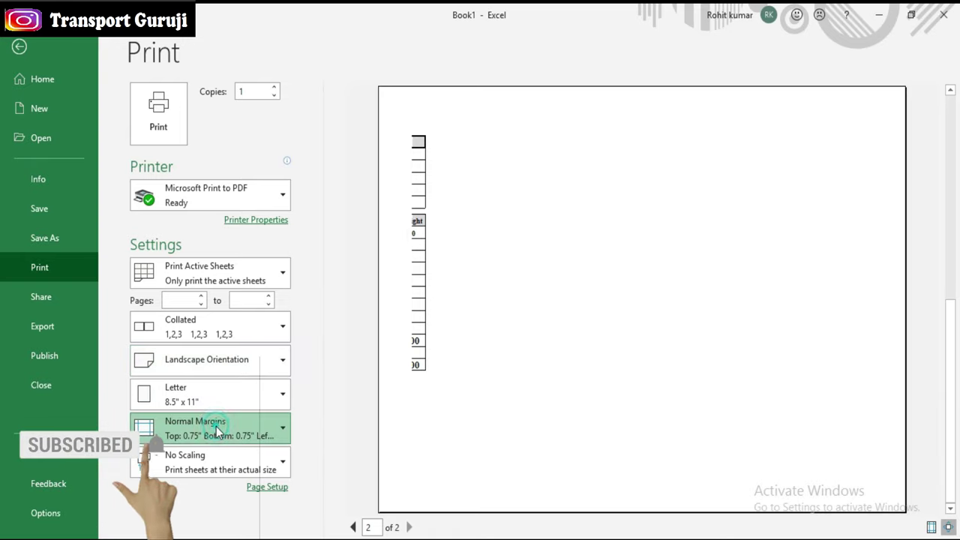
Set Top, Bottom, Left, Right, Header and Footer margins to 0.2 in Custom Margins
{"action": "left_click", "coordinate": [201, 399]}
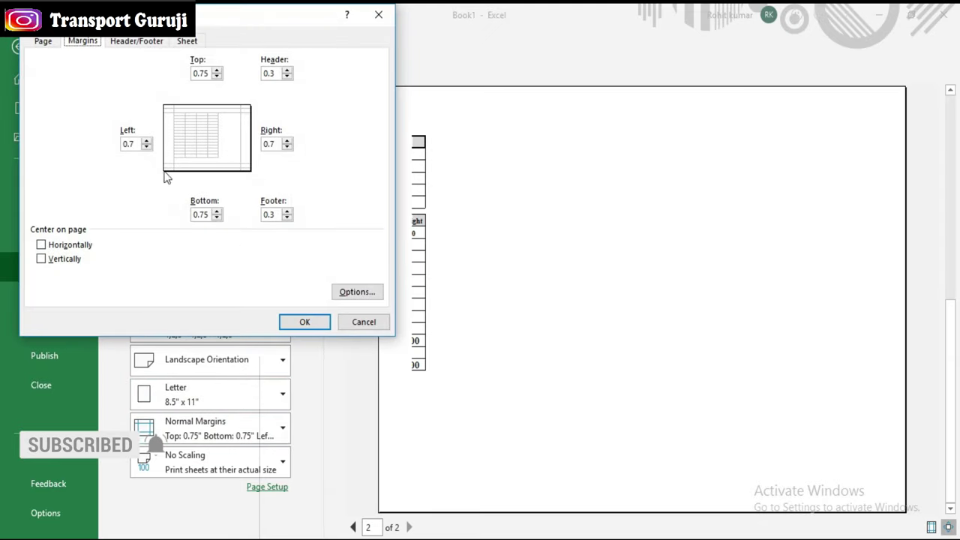
{"action": "double_click", "coordinate": [129, 144]}
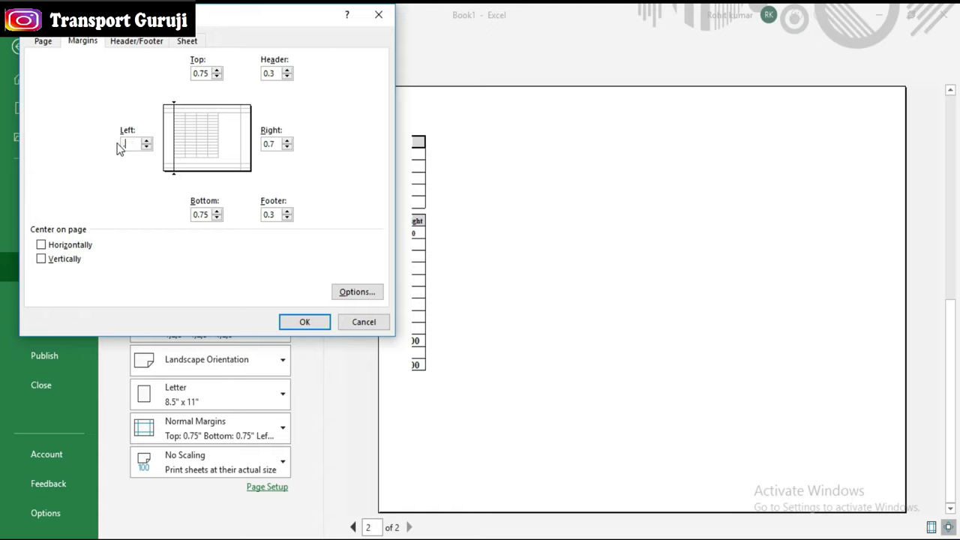
{"action": "type", "text": ".2"}
{"action": "key", "text": "Tab"}
{"action": "type", "text": ".2"}
{"action": "key", "text": "Tab"}
{"action": "key", "text": "Tab"}
{"action": "key", "text": "Tab"}
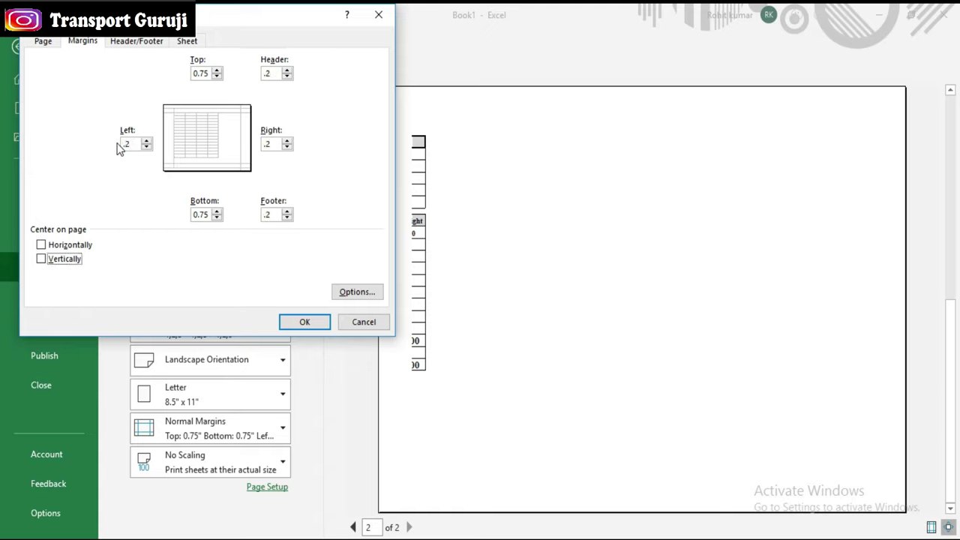
{"action": "double_click", "coordinate": [210, 73]}
{"action": "type", "text": ".2"}
{"action": "type", "text": "2"}
{"action": "key", "text": "Tab"}
{"action": "left_click", "coordinate": [313, 321]}
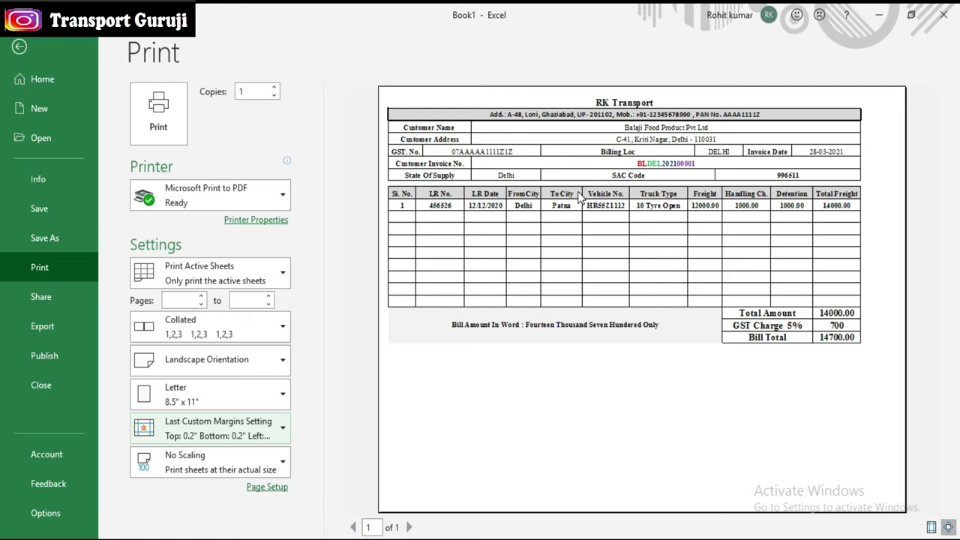
Print to Microsoft Print to PDF, saving the file as 'Invoice Customer'
{"action": "left_click", "coordinate": [210, 195]}
{"action": "left_click", "coordinate": [194, 302]}
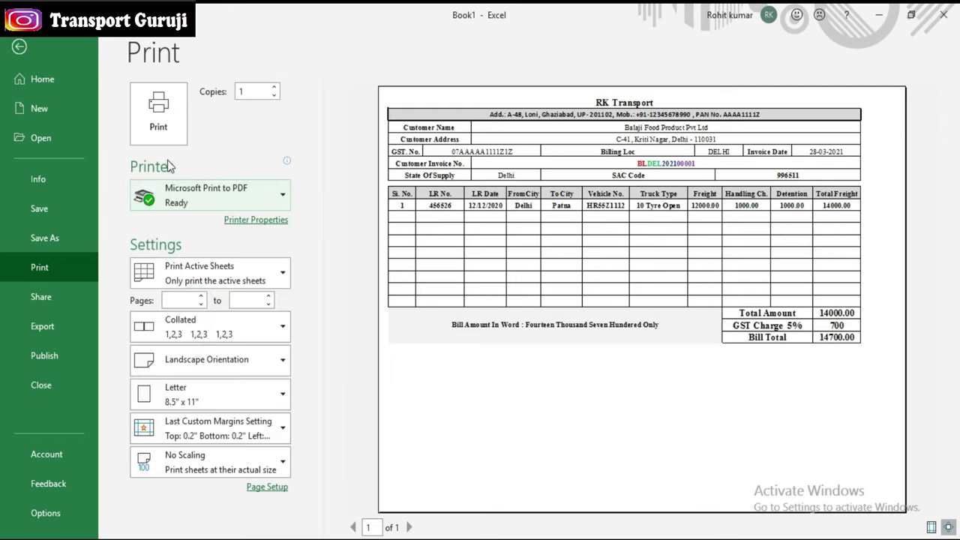
{"action": "left_click", "coordinate": [158, 127]}
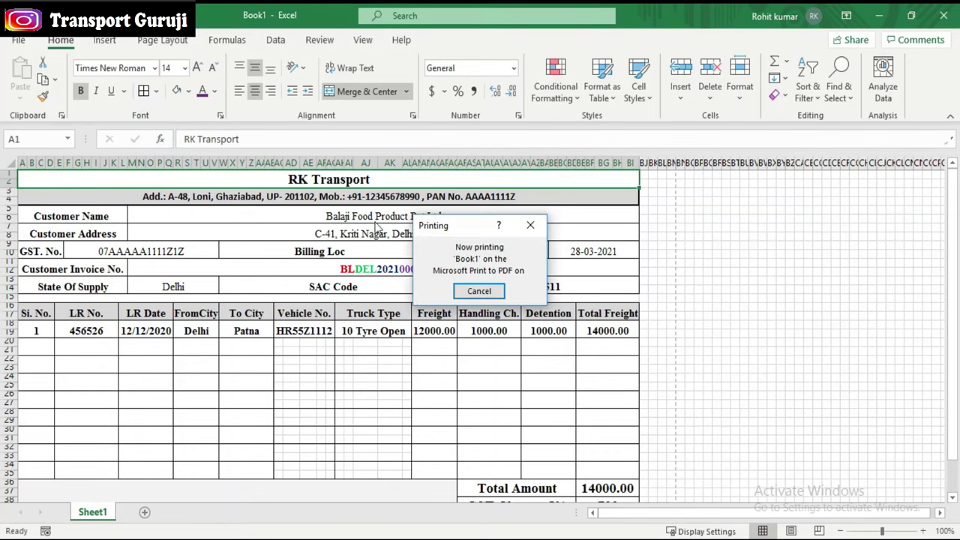
{"action": "left_click", "coordinate": [593, 438]}
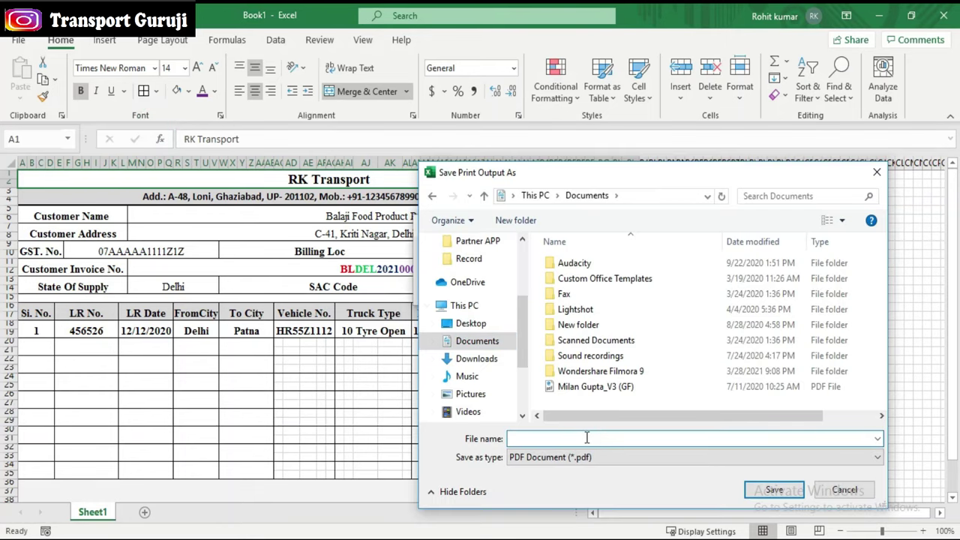
{"action": "type", "text": "Invoice Customer"}
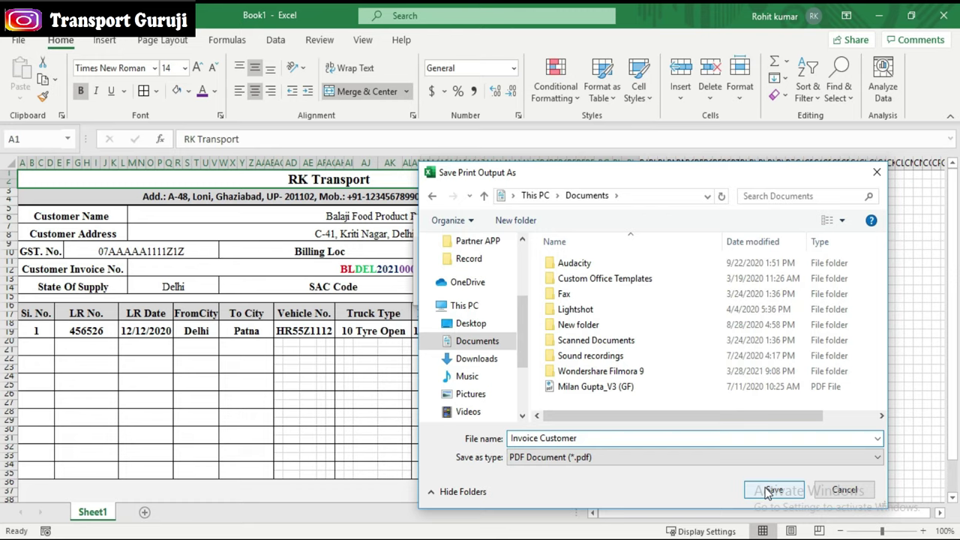
{"action": "left_click", "coordinate": [768, 492]}
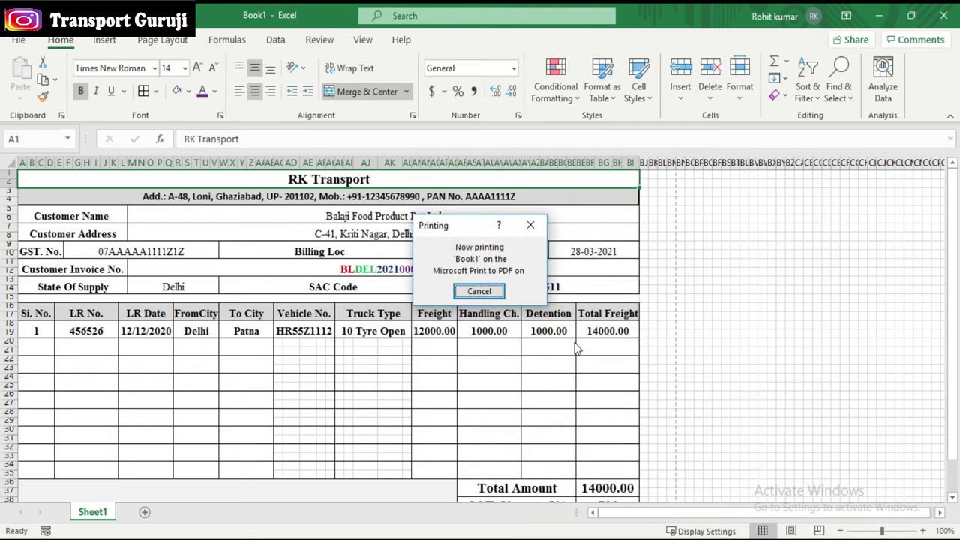